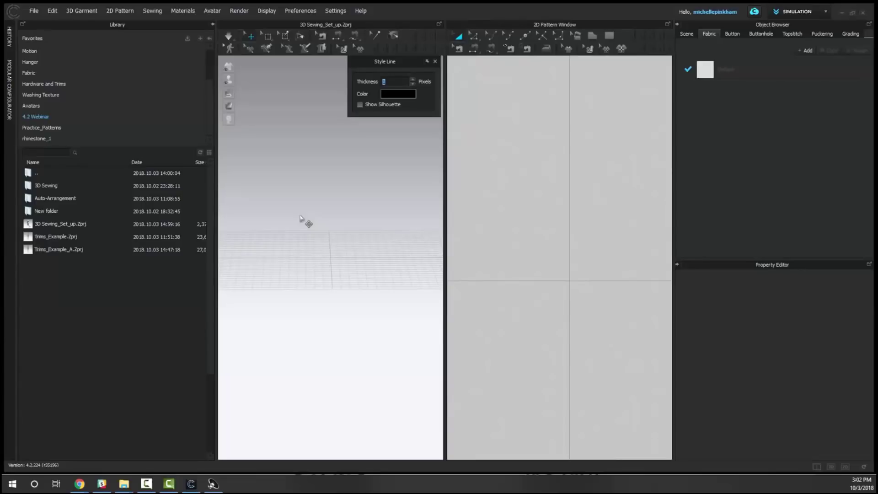
Step: Load the Female_A_V3.avt avatar from the library into the 3D window and delete it
left_click(37, 106)
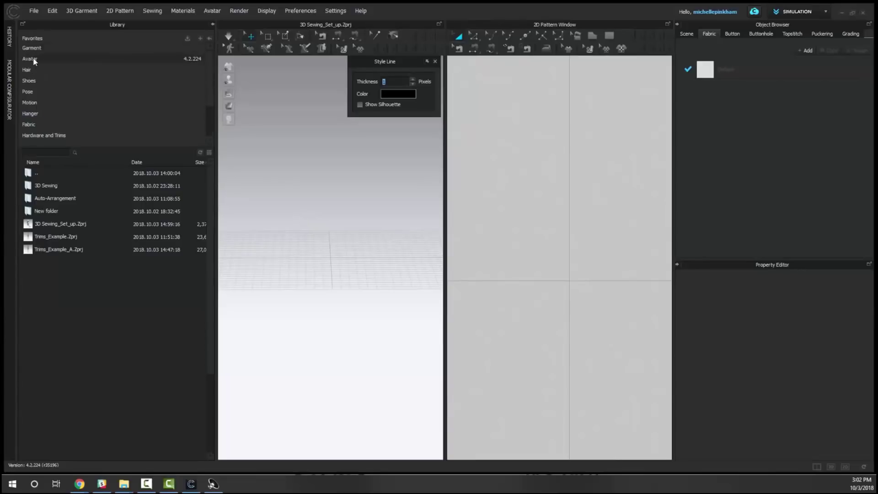
left_click_drag(64, 186, 356, 189)
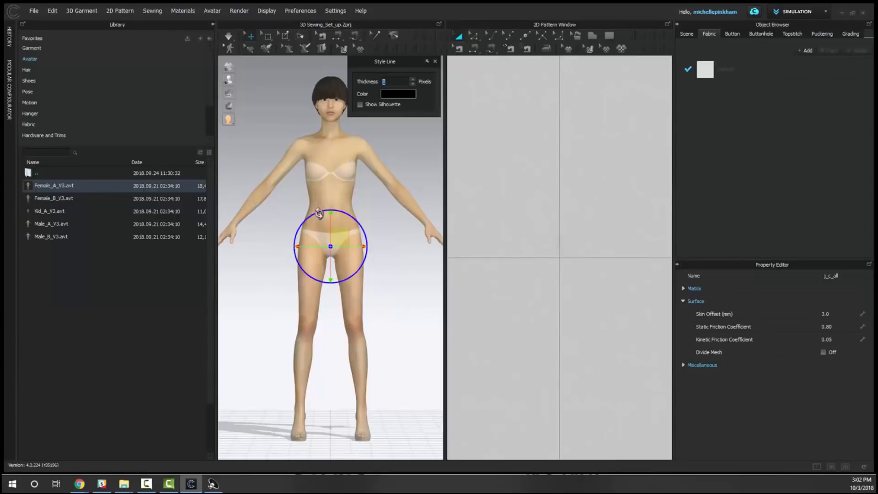
left_click(327, 170)
key("Delete")
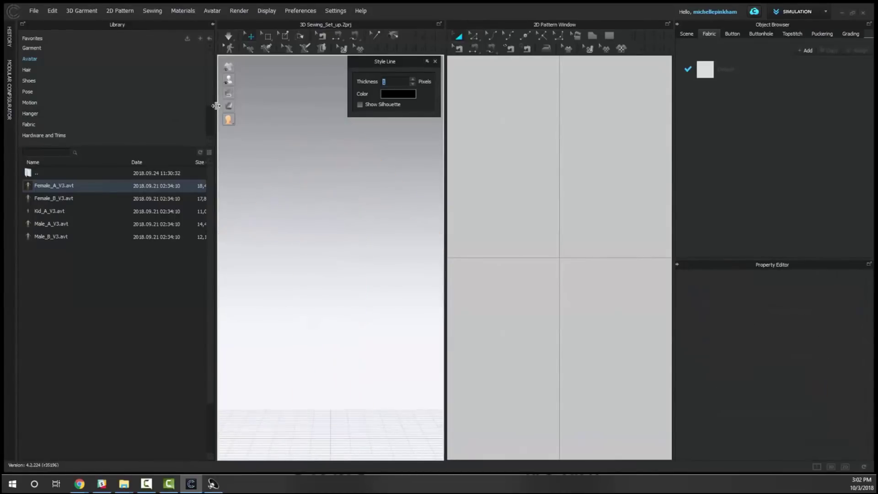
Step: Narrow the library panel and open the OBJ folder inside 4.2 Webinar > Auto-Arrangement
left_click_drag(215, 105, 199, 105)
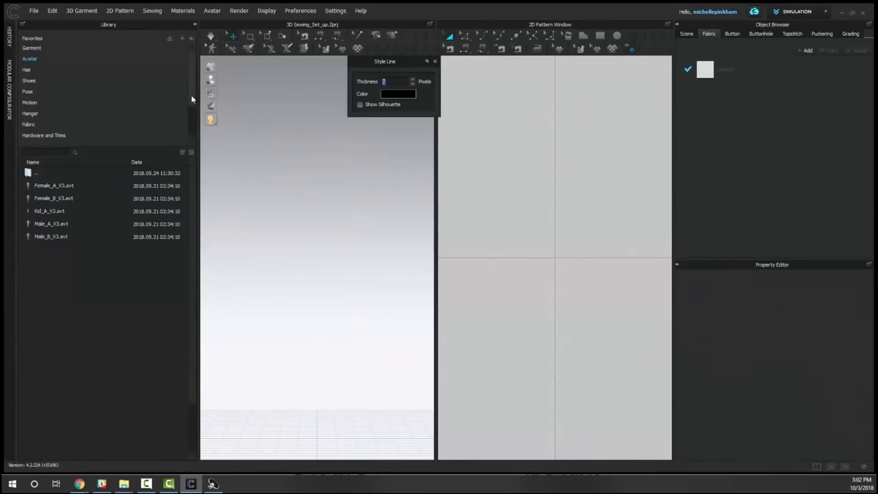
scroll(137, 91, "down", 3)
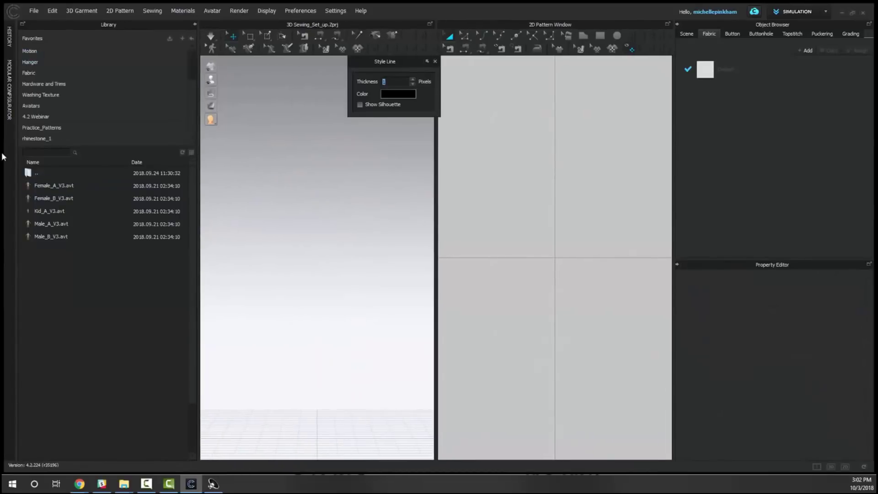
left_click(42, 116)
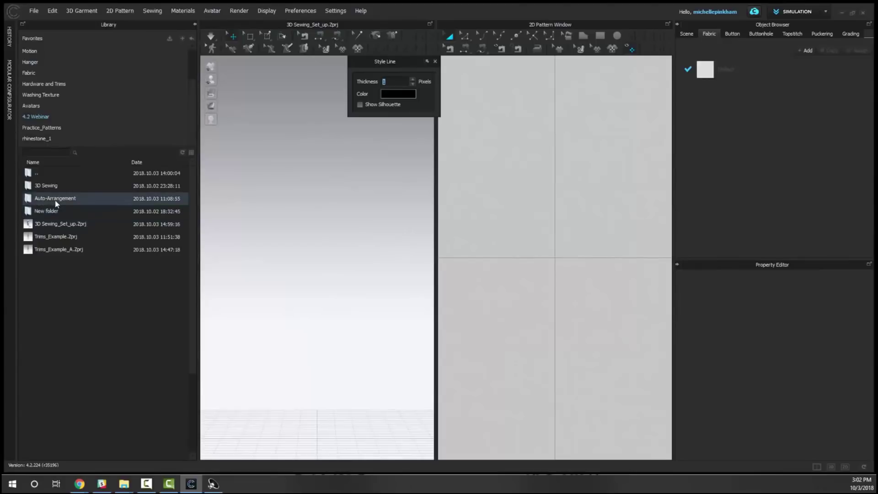
double_click(55, 201)
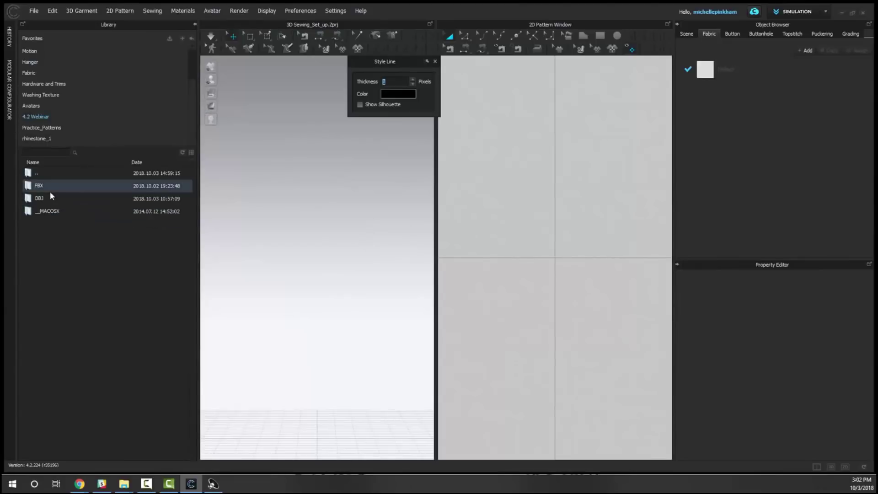
double_click(51, 198)
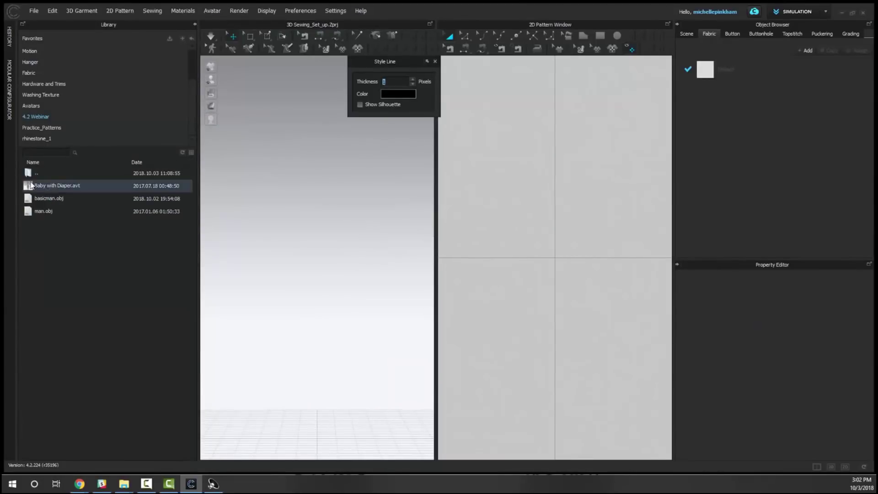
right_click(41, 215)
left_click(171, 287)
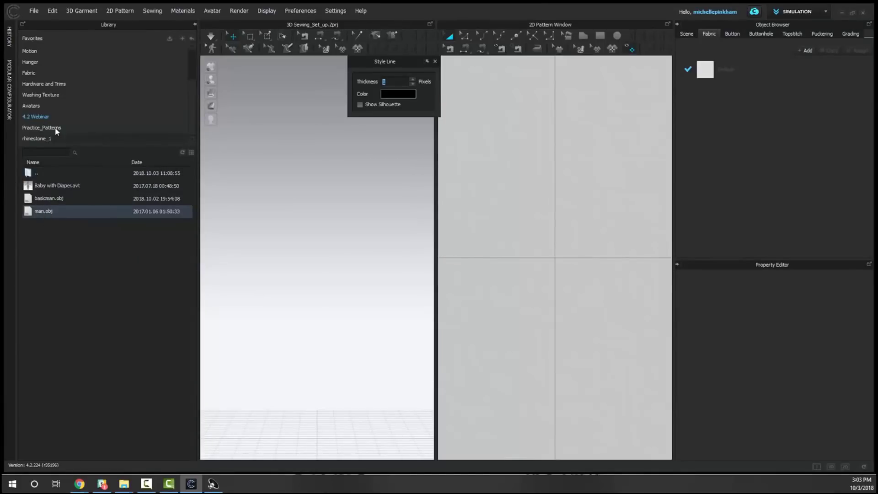
right_click(50, 217)
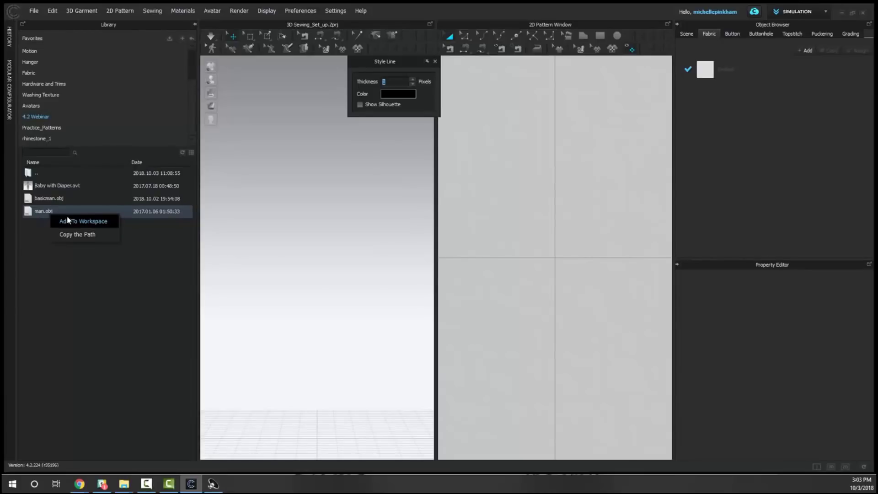
left_click(69, 220)
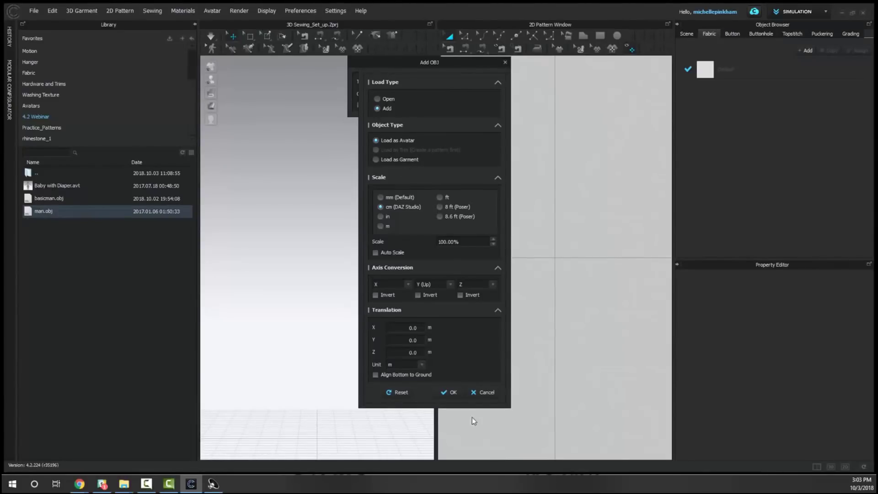
left_click(486, 392)
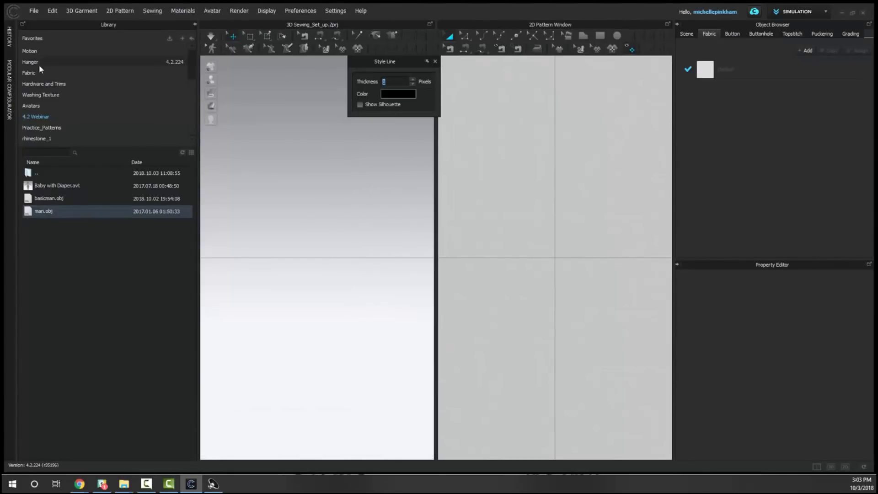
Step: Import man.obj from the Auto-Arrangement OBJ folder as an avatar, at cm (DAZ Studio) scale with Automatically Add Arrangement Points enabled
left_click(34, 11)
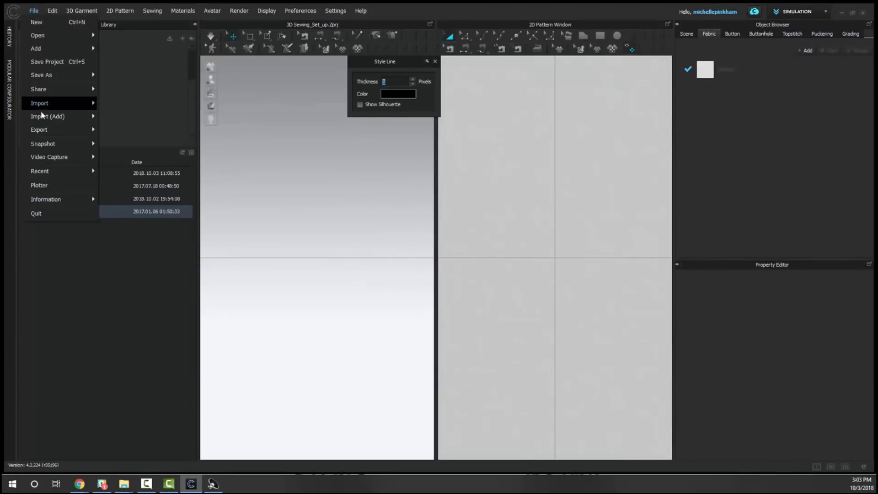
mouse_move(43, 103)
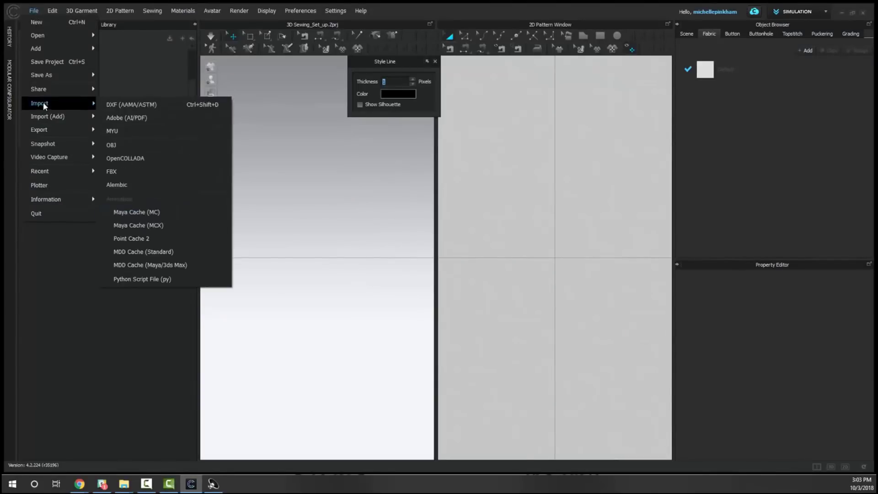
left_click(127, 147)
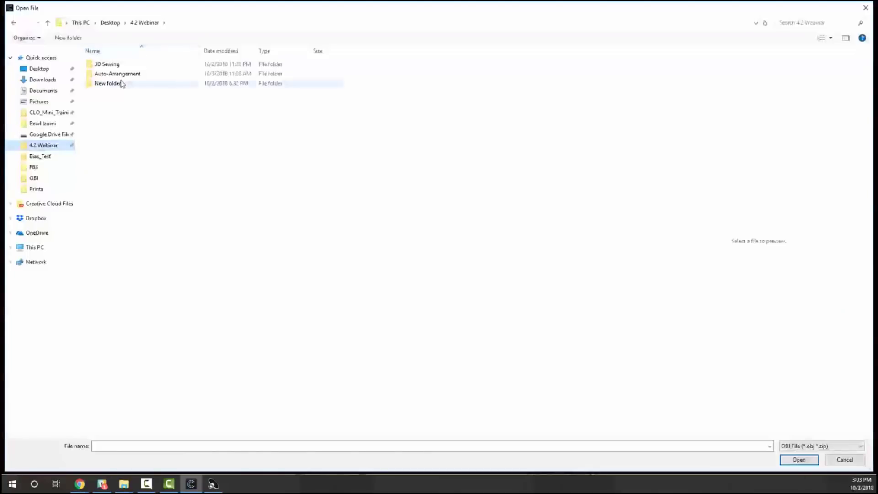
double_click(118, 74)
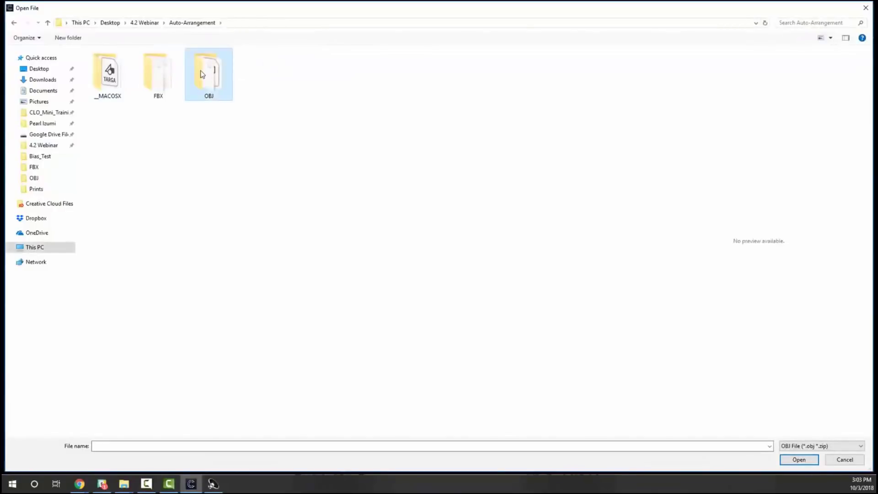
double_click(202, 74)
left_click(160, 85)
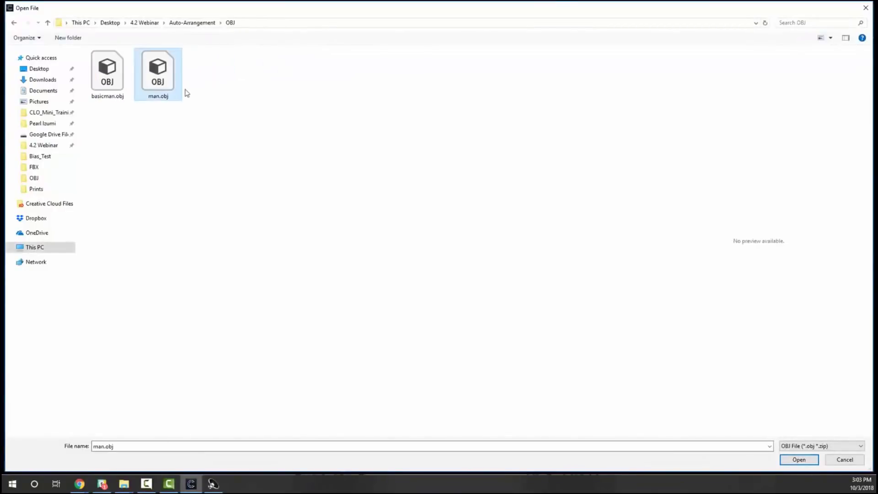
left_click(798, 463)
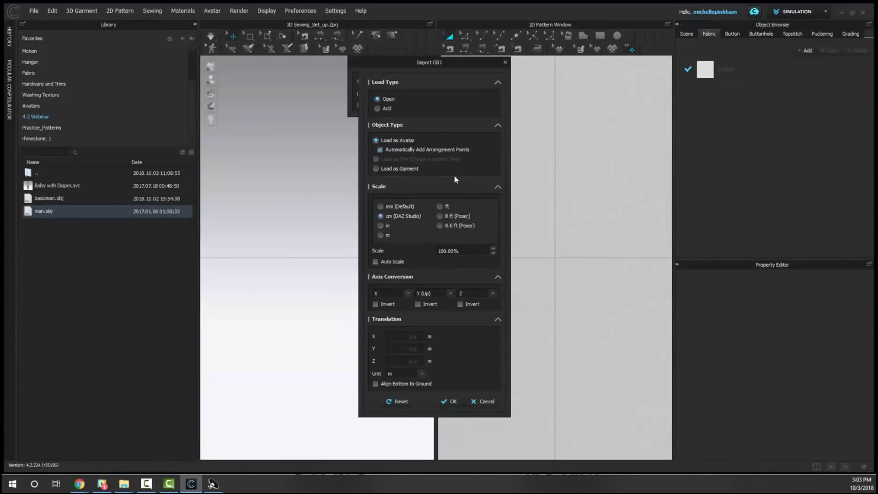
left_click(458, 402)
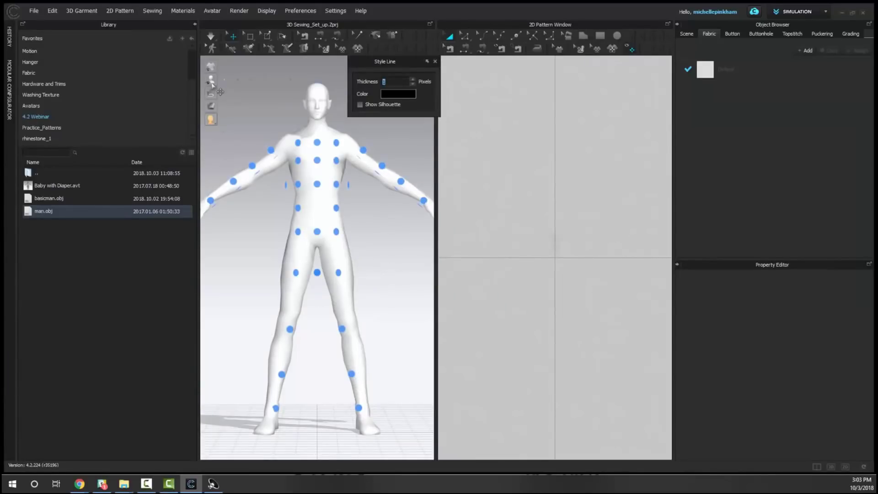
Step: Hide the imported avatar's arrangement points and show them again
mouse_move(211, 80)
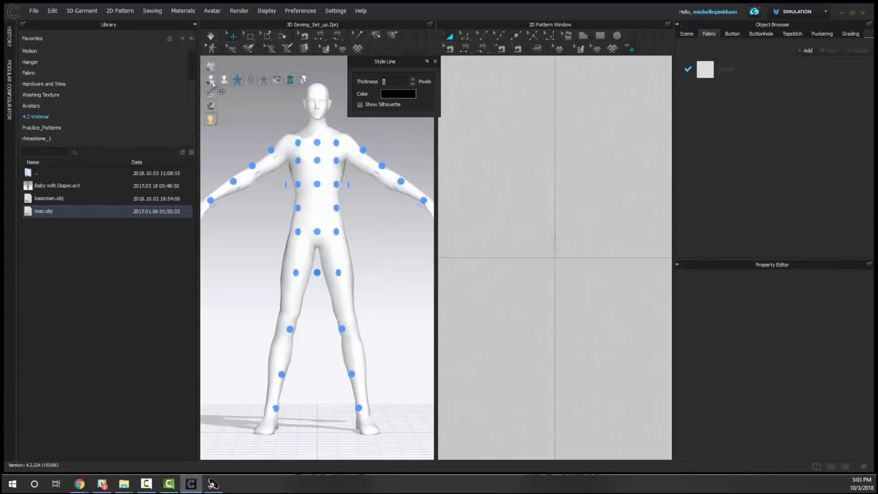
left_click(237, 81)
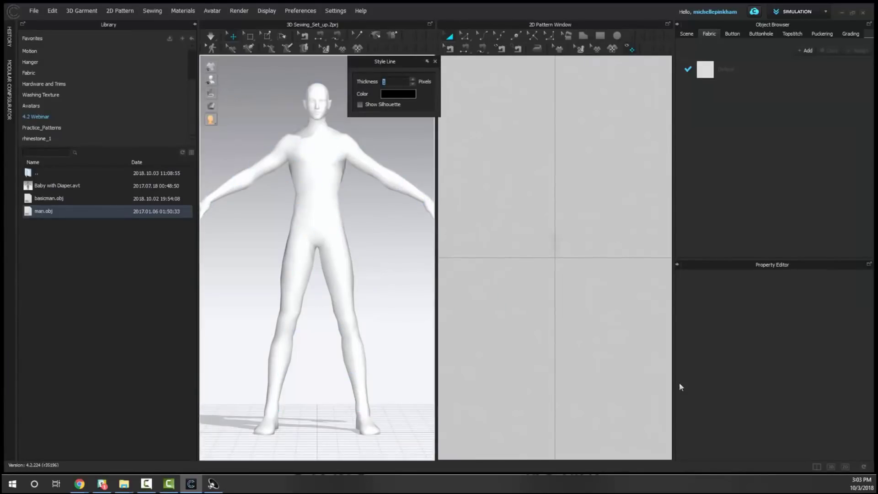
left_click(237, 82)
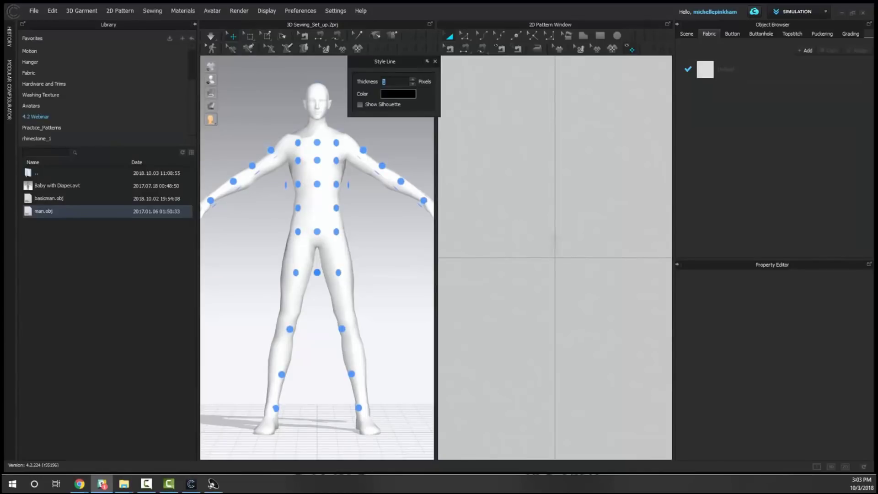
left_click(850, 197)
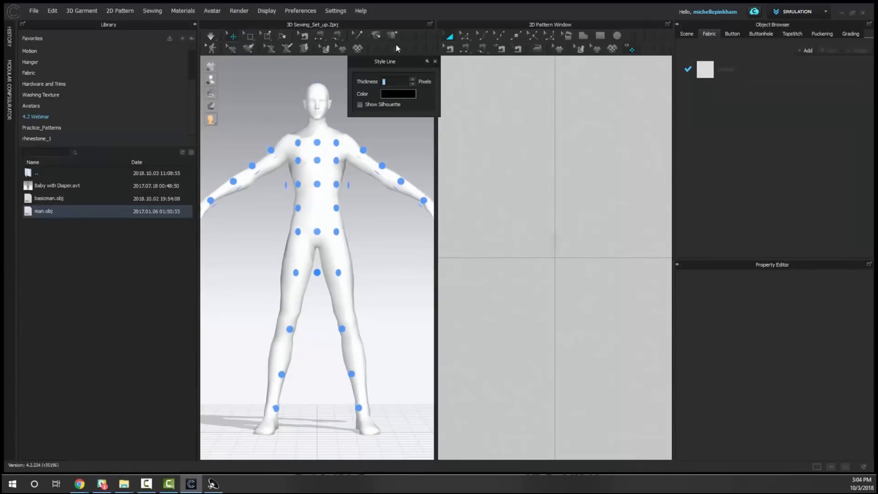
Step: Move the Style Line window off the 3D view and delete the imported man avatar
left_click_drag(403, 67, 553, 71)
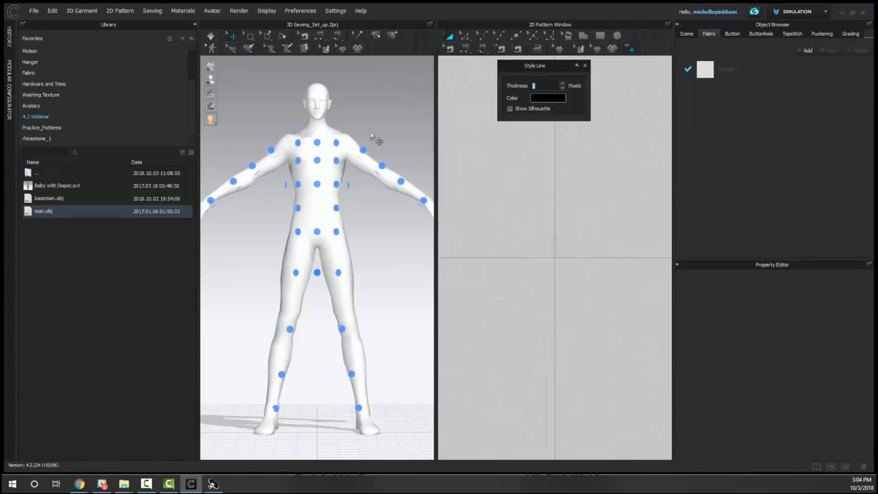
scroll(335, 187, "down", 3)
right_click_drag(335, 188, 354, 225)
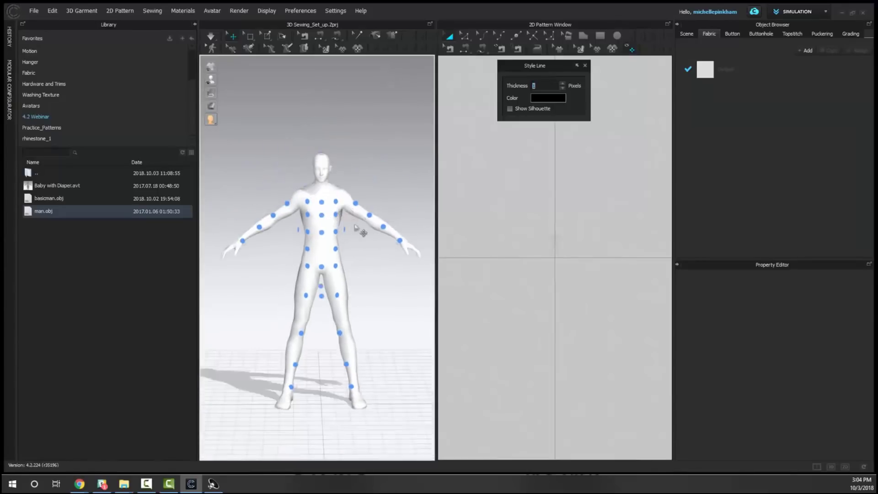
left_click(321, 187)
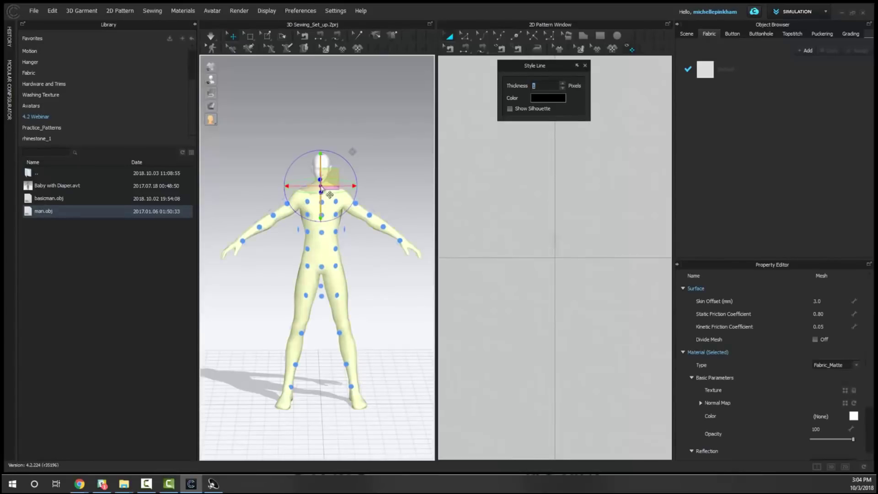
key("Delete")
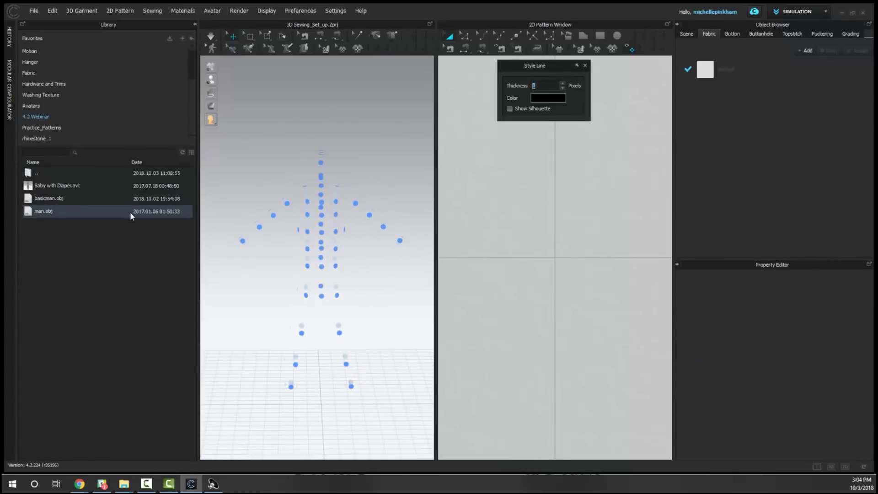
left_click_drag(130, 215, 228, 212)
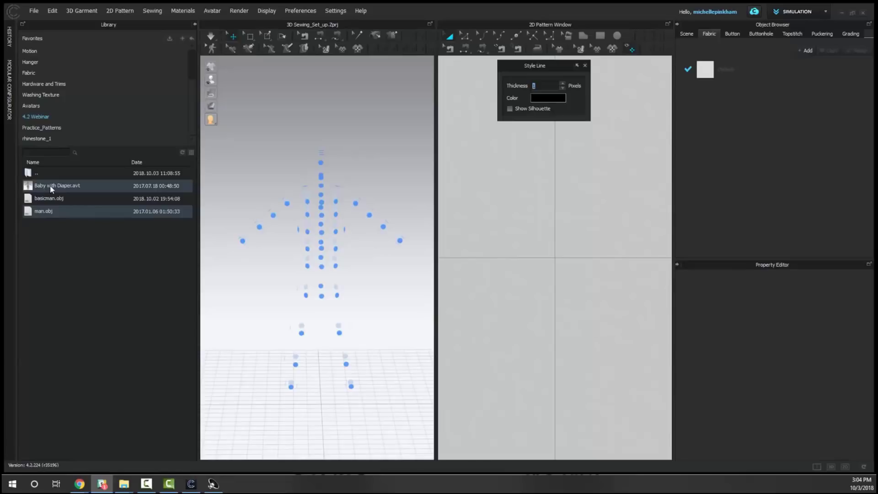
left_click(67, 230)
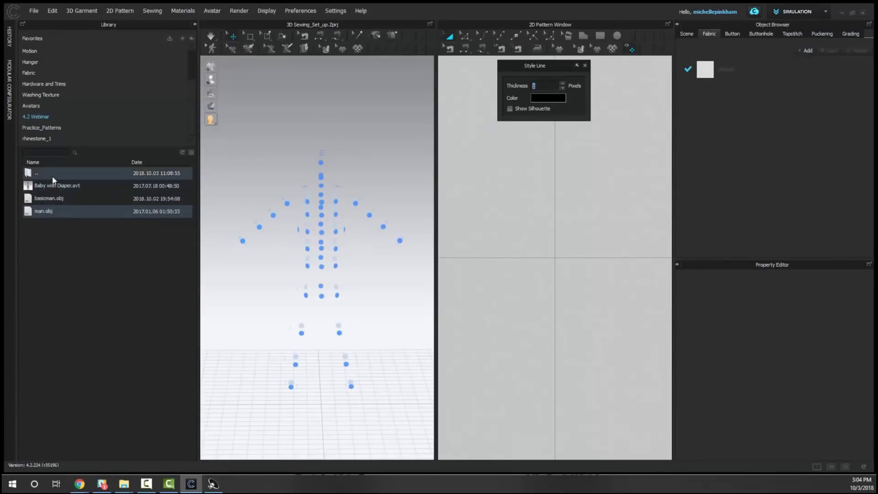
Step: Start an OBJ import and browse to the Avatars folder on the Desktop
left_click(33, 11)
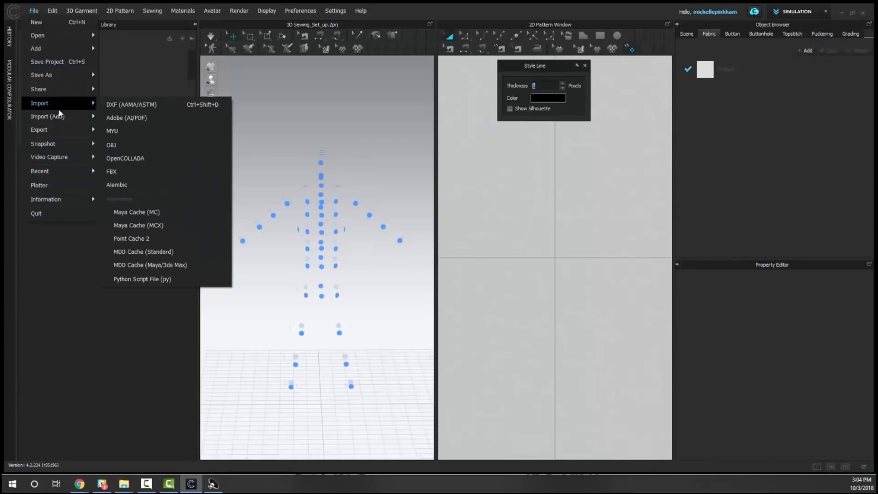
mouse_move(58, 118)
left_click(141, 143)
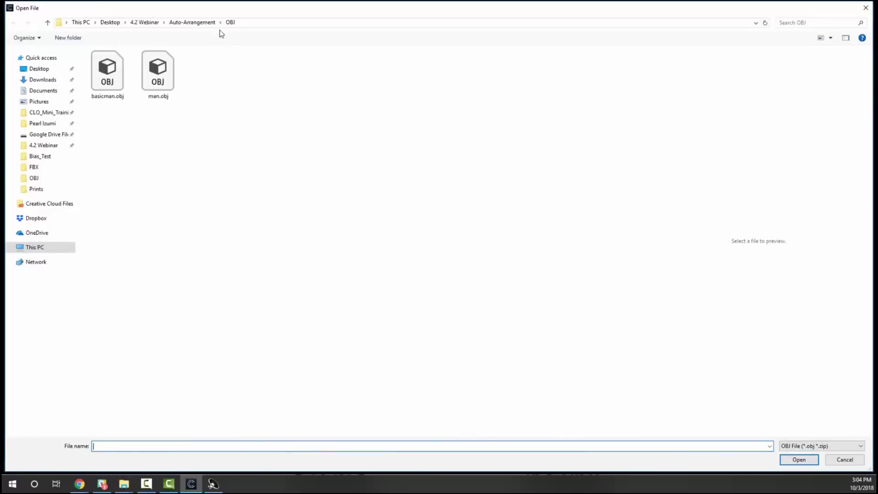
left_click(38, 68)
double_click(330, 77)
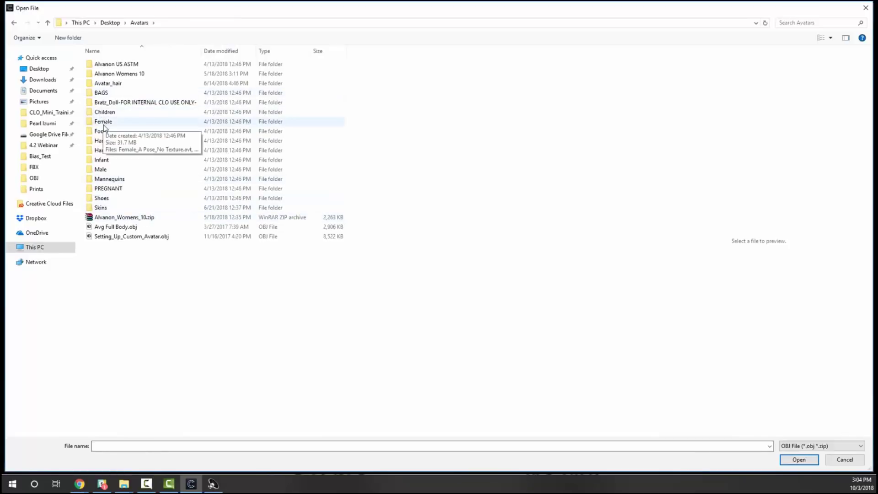
Step: Check the Children, BAGS and Infant folders inside Avatars for an OBJ file to import
double_click(105, 112)
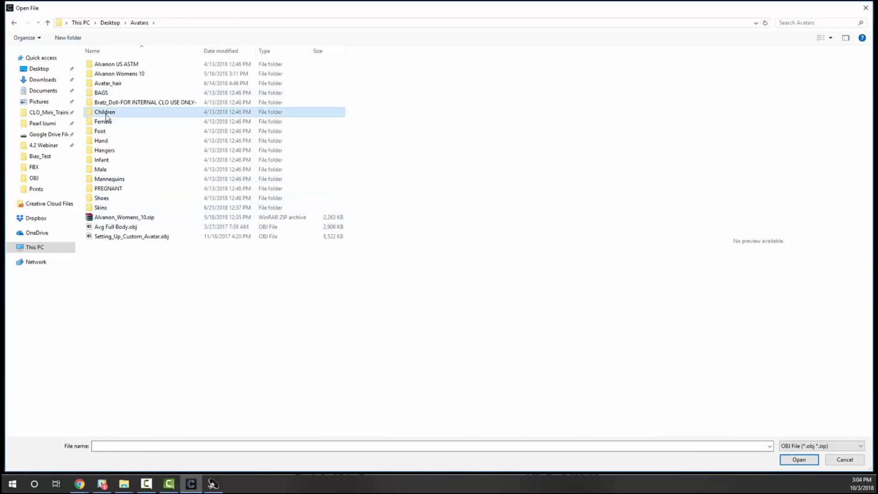
left_click(140, 25)
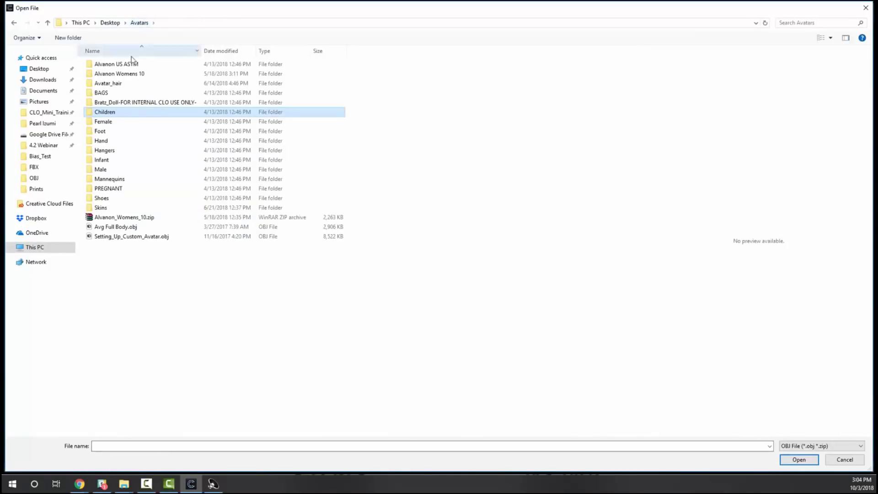
double_click(110, 93)
left_click(139, 23)
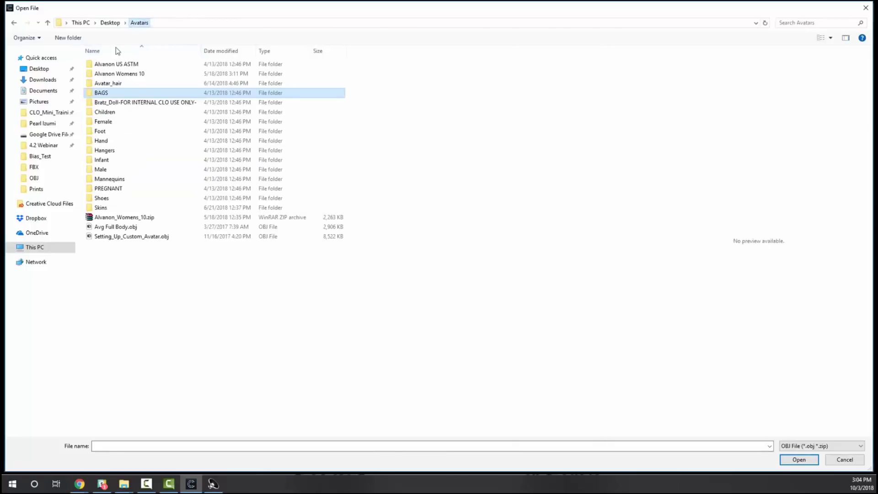
double_click(104, 160)
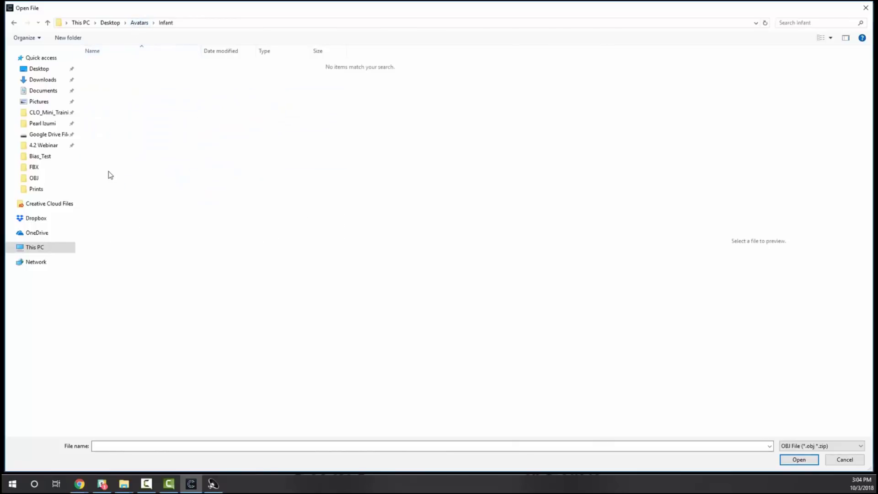
left_click(139, 23)
Step: Import "Shoe_Import as MM.obj" from the Shoes folder as an avatar and close the arrangement point notice
double_click(111, 199)
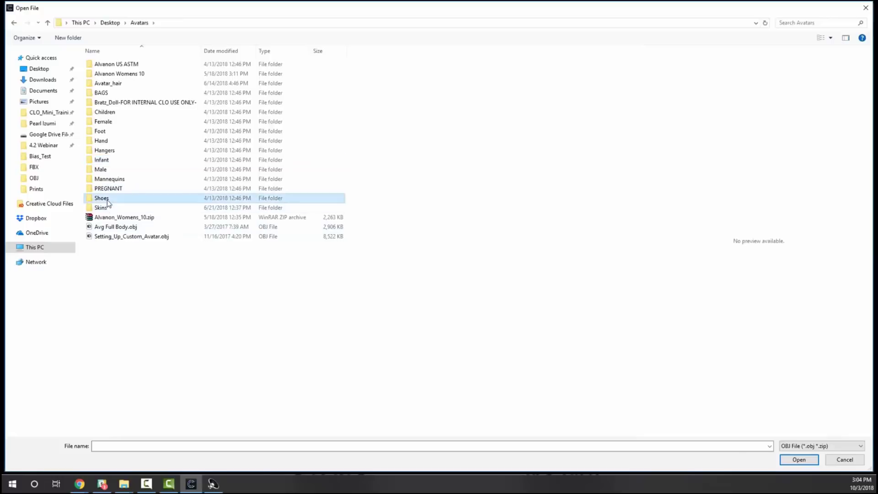
left_click(173, 72)
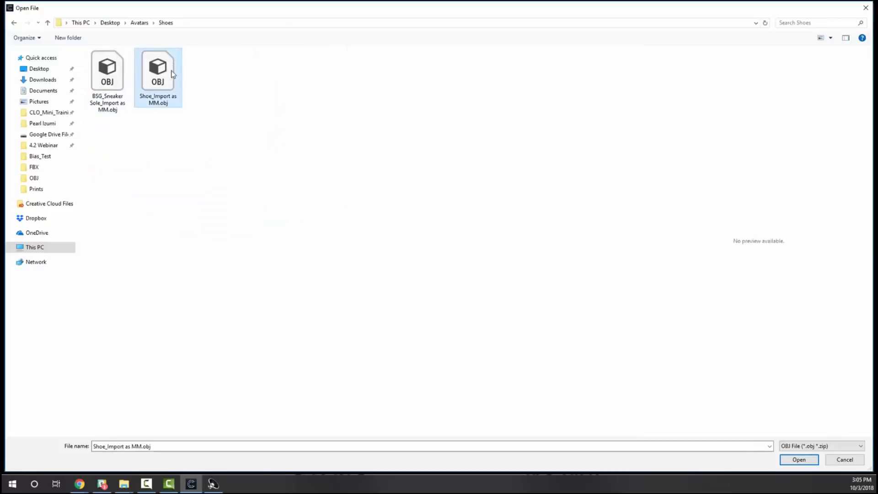
left_click(804, 462)
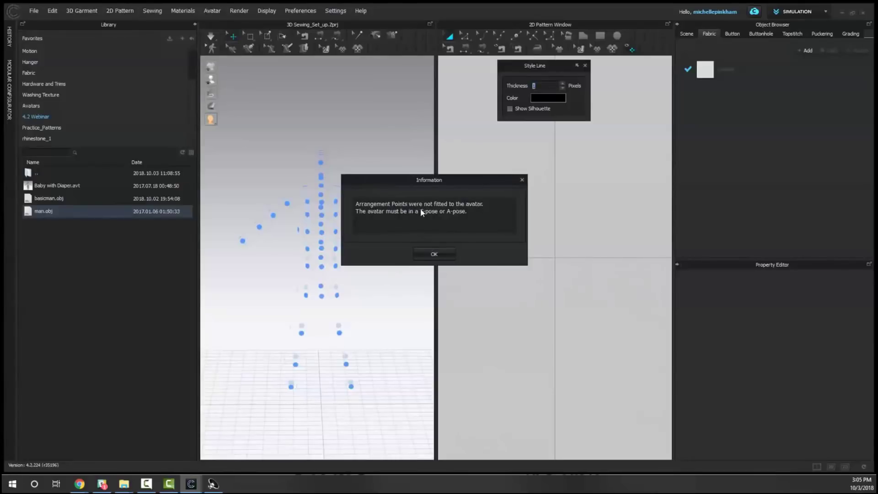
left_click(425, 254)
Step: Delete the imported shoe from the 3D scene
scroll(353, 318, "down", 8)
right_click_drag(351, 295, 276, 300)
left_click(302, 274)
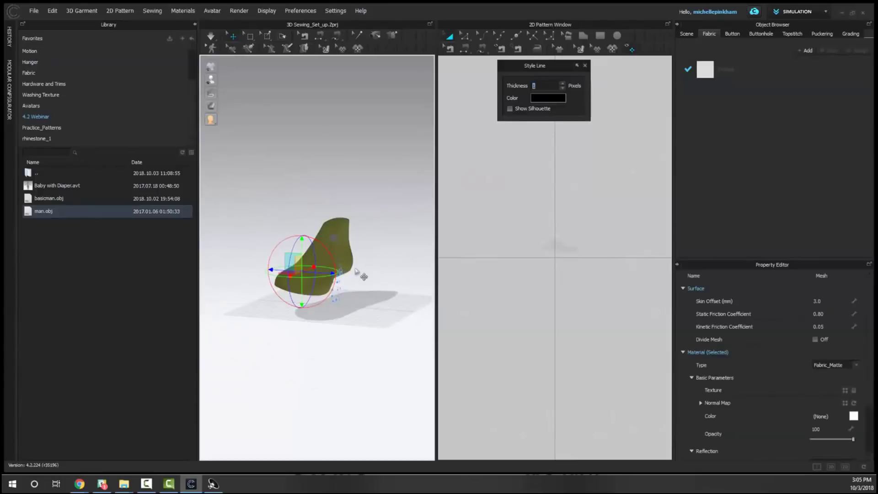
key("Delete")
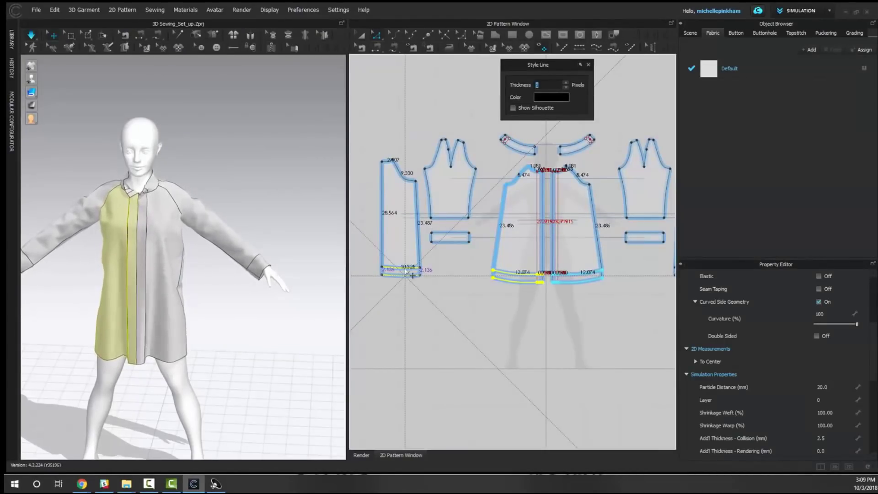
Step: Lengthen the front and back coat pieces together at the hem, to side seams of about 31.7 in, and simulate the garment
left_click_drag(411, 275, 413, 308)
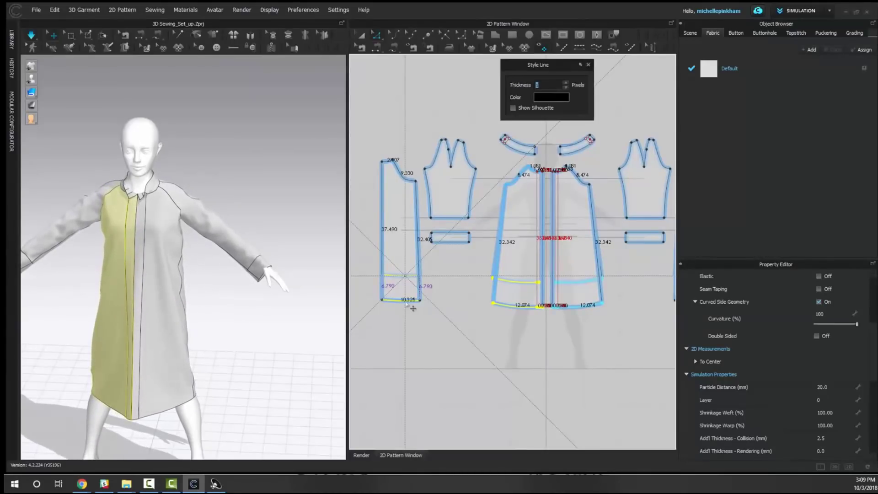
left_click_drag(412, 306, 412, 304)
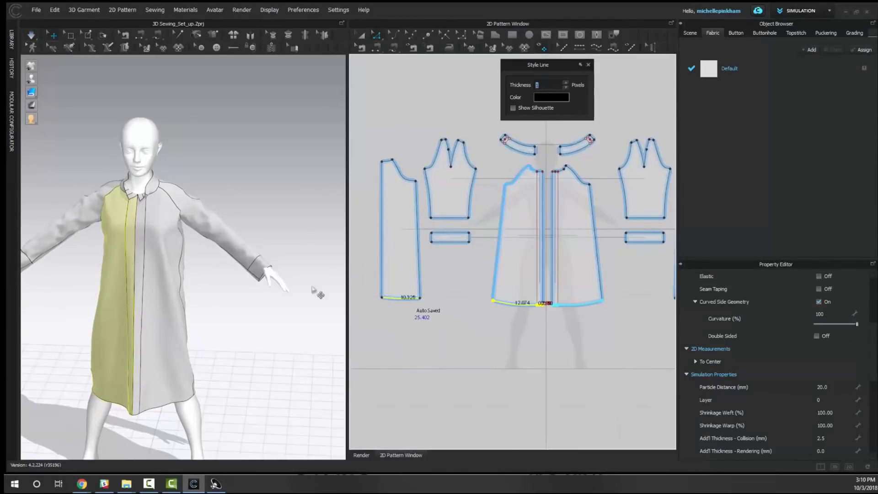
right_click_drag(206, 305, 329, 299)
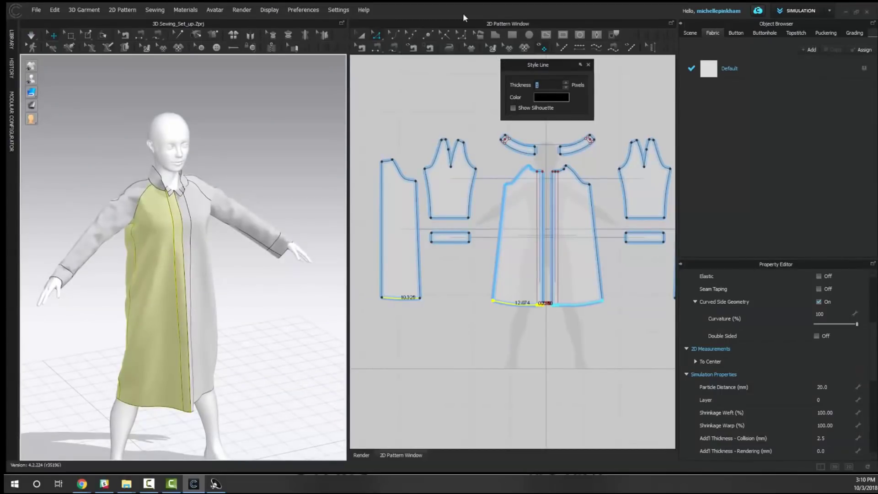
key("space")
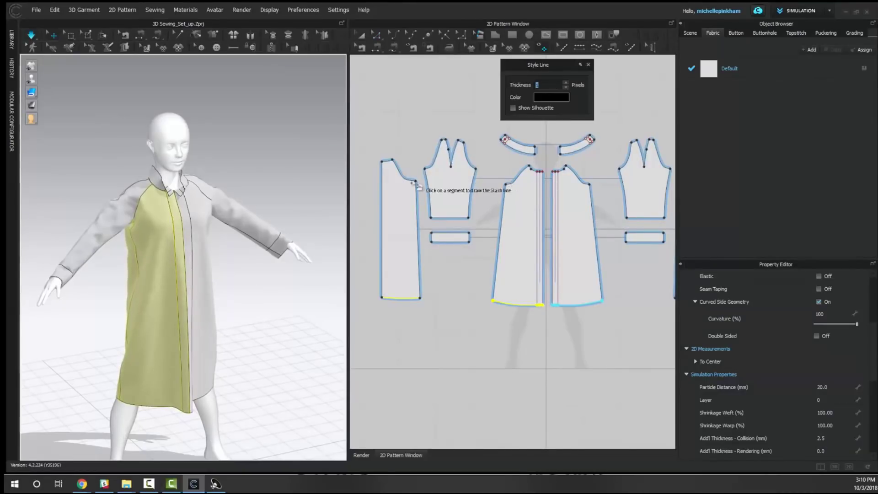
Step: Slash the back piece from the neckline to the hem and spread its side-seam part outward to widen the hem
left_click(387, 161)
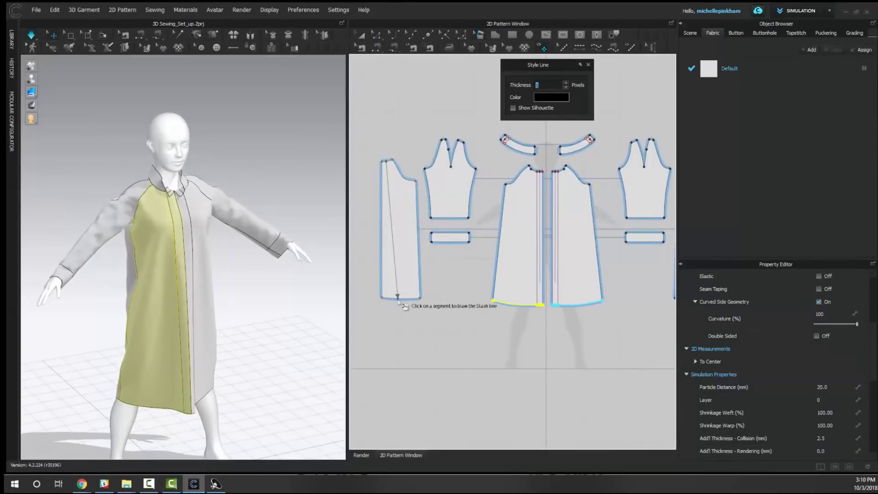
left_click(397, 297)
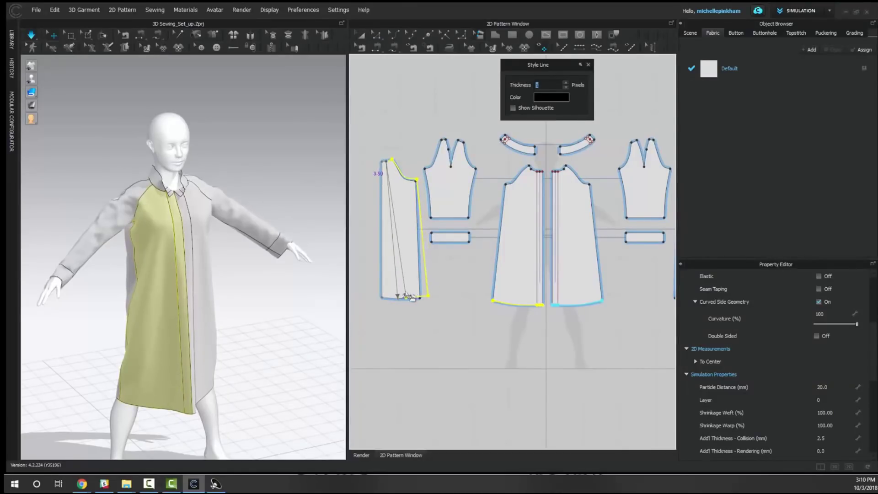
left_click(407, 293)
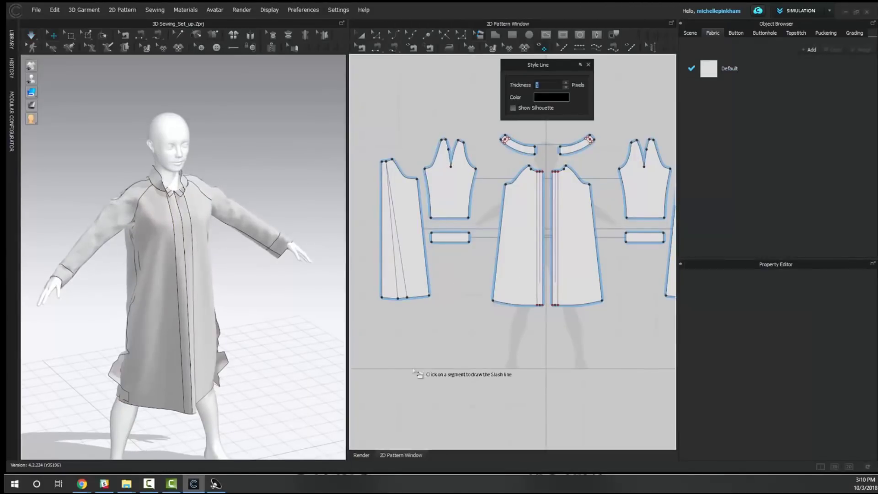
Step: Shorten the sleeves by raising the sleeve hem with the cuff's upper edge and then the cuff's lower edge, and simulate
left_click(450, 234)
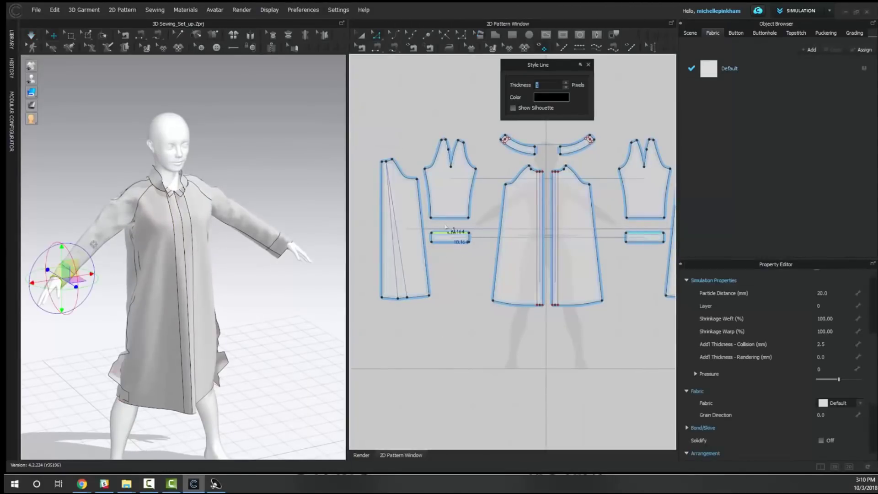
left_click_drag(446, 227, 451, 205)
left_click(477, 246)
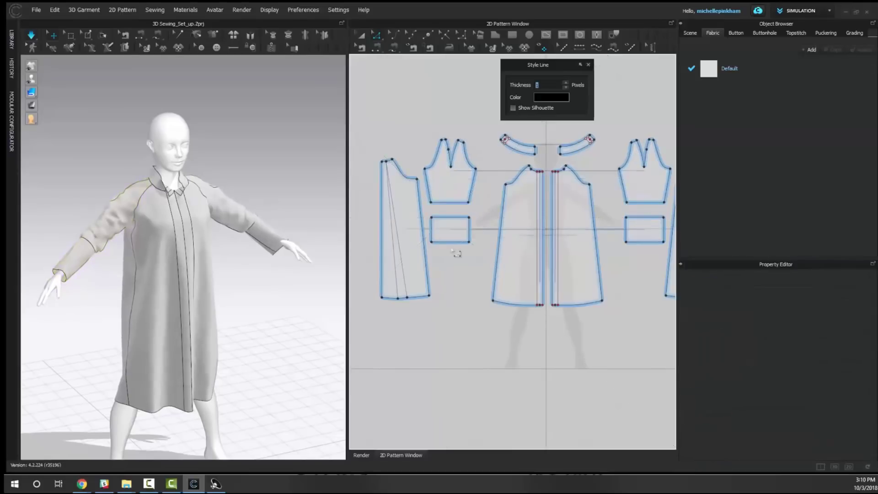
left_click_drag(454, 239, 447, 231)
left_click(468, 286)
key("space")
Step: Pull the cuff on the avatar's right arm in the 3D view to adjust how it sits
right_click_drag(336, 256, 294, 238)
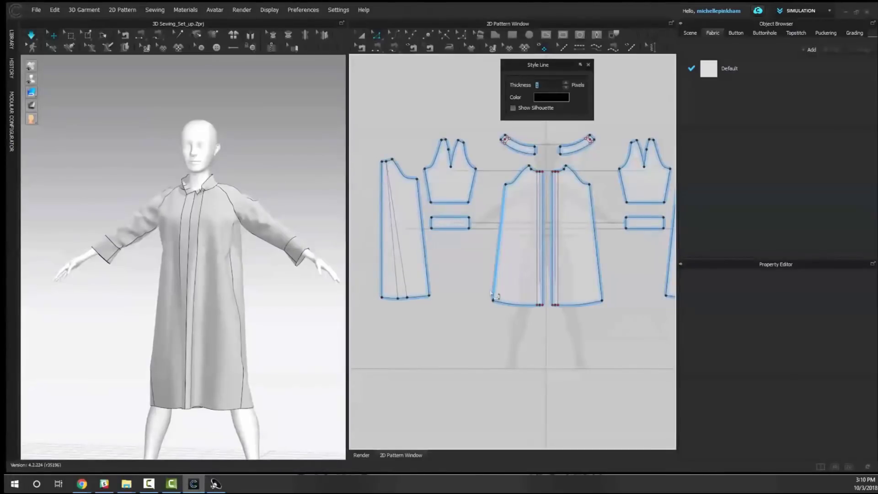
left_click_drag(101, 250, 97, 251)
right_click_drag(133, 168, 148, 176)
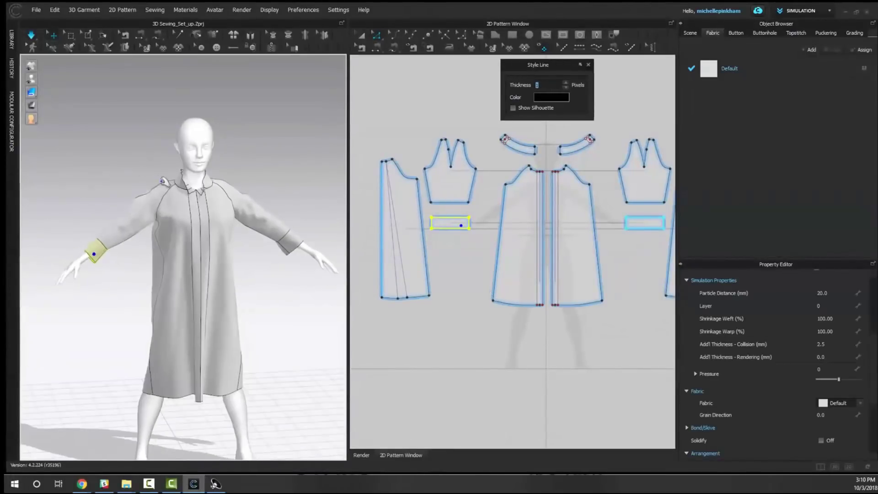
scroll(149, 176, "up", 1)
Step: Sew the outer short ends of the two collar pieces together with Segment Sewing and simulate the garment
key("n")
left_click(594, 136)
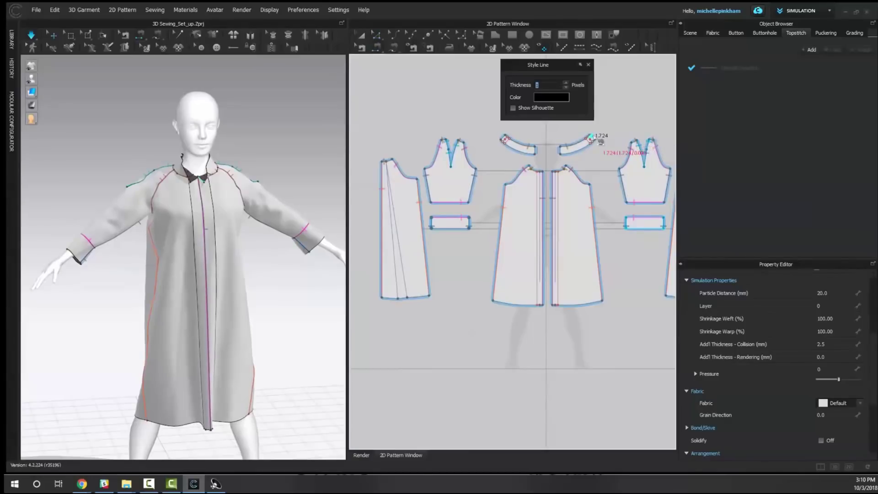
left_click(515, 142)
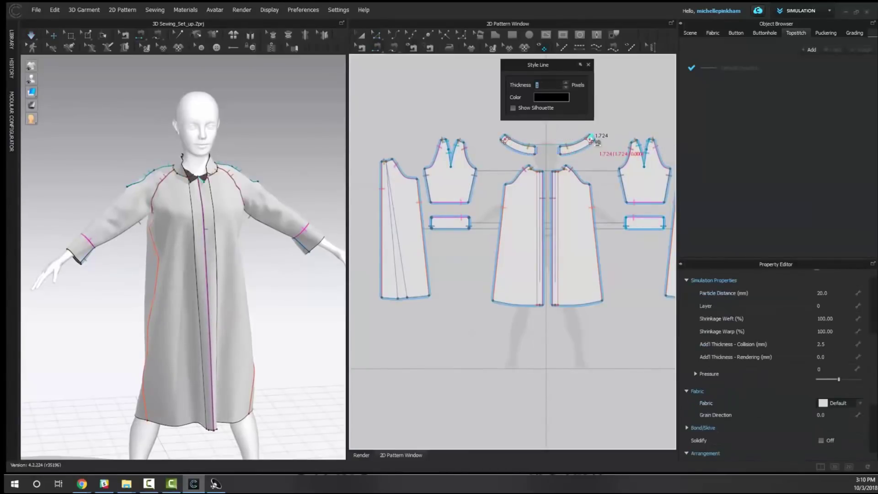
left_click(503, 137)
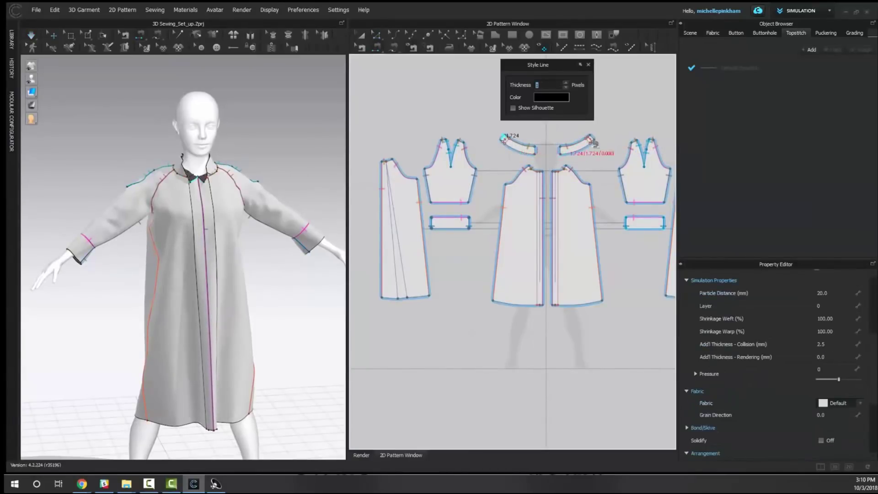
left_click(594, 137)
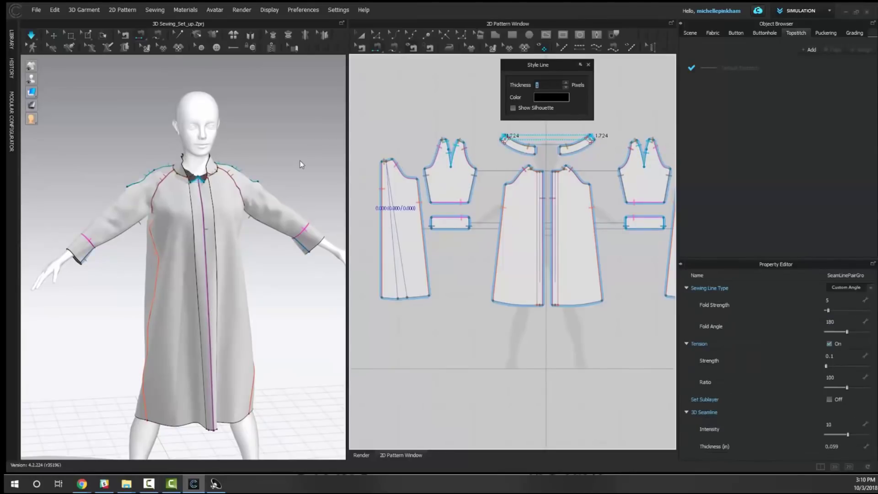
key("space")
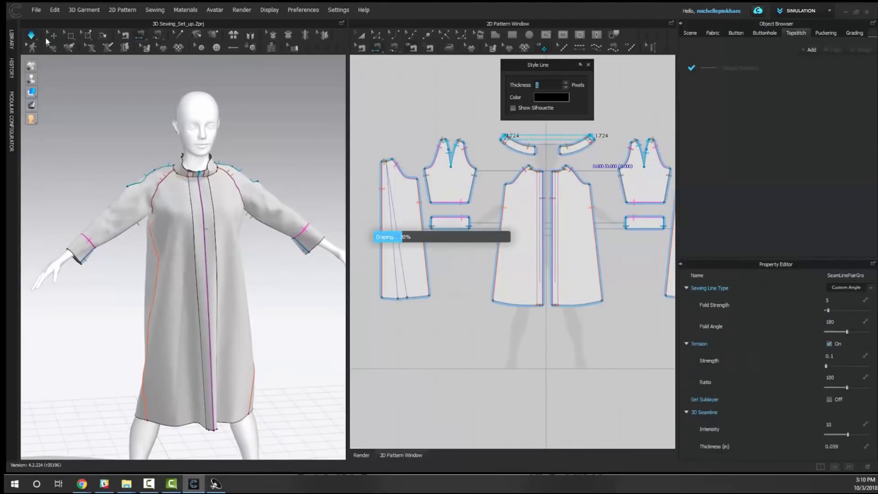
Step: Examine the draped coat on the avatar from the front and both sides
left_click(51, 36)
scroll(196, 264, "down", 1)
middle_click_drag(156, 256, 116, 225)
right_click_drag(115, 225, 211, 232)
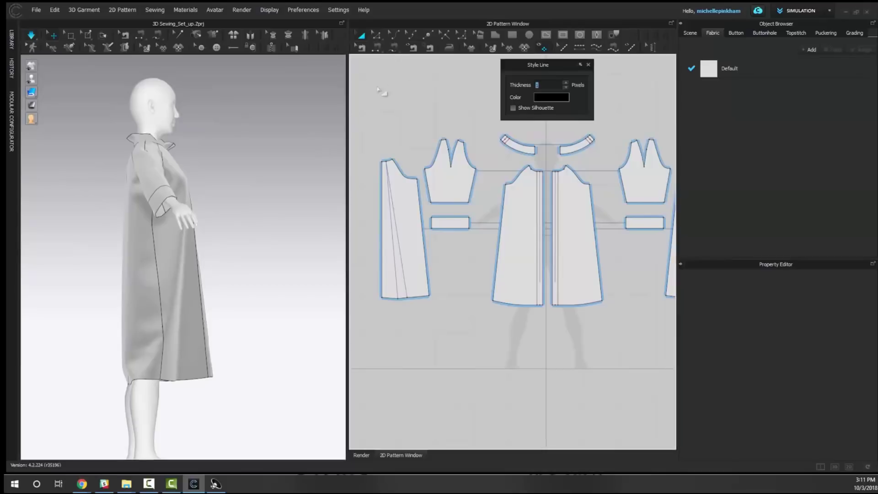
right_click_drag(270, 189, 77, 198)
Step: Set the tension of the side seam sewing between the front and back pieces to strength 41.8 and ratio 101
left_click(361, 48)
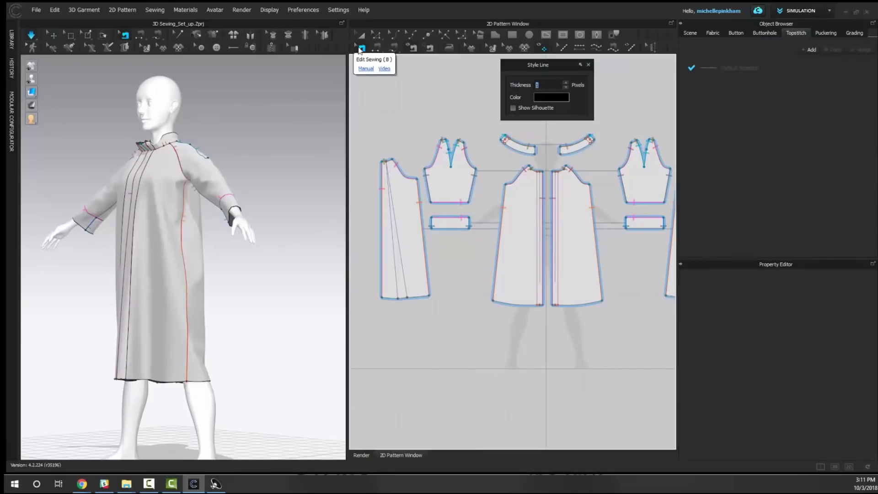
left_click(424, 208)
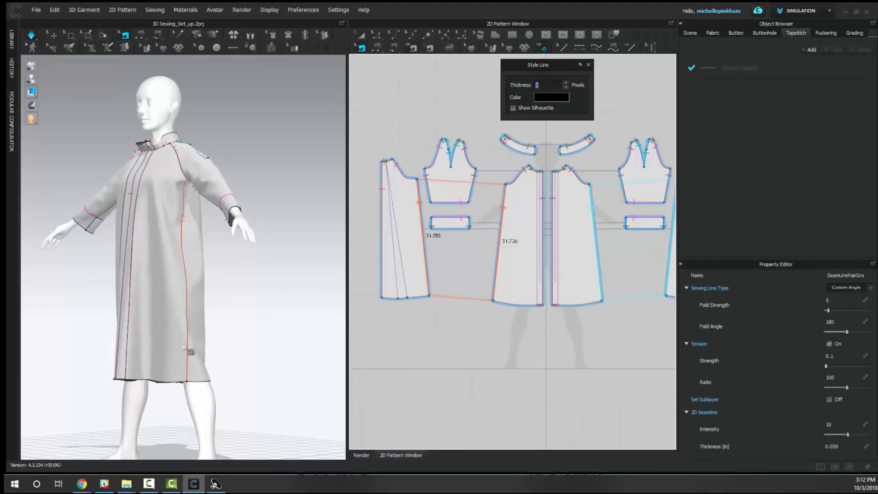
right_click_drag(189, 350, 346, 344)
left_click(511, 370)
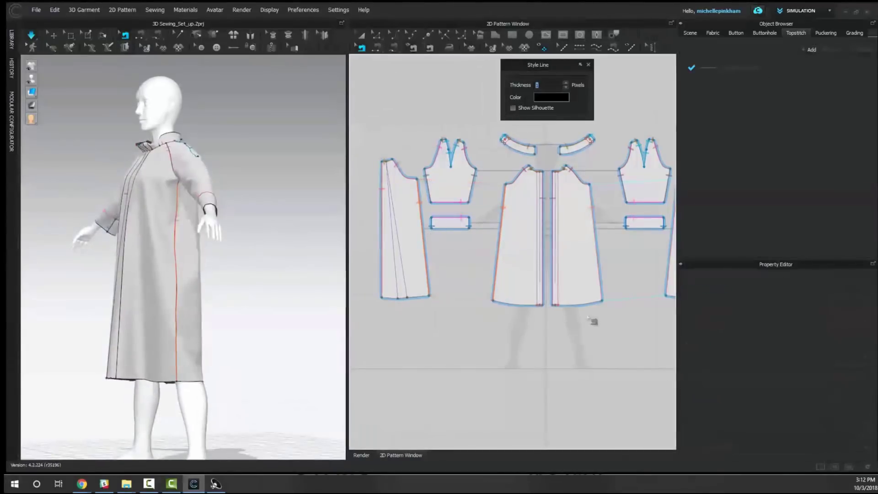
scroll(491, 316, "down", 2)
left_click(558, 285)
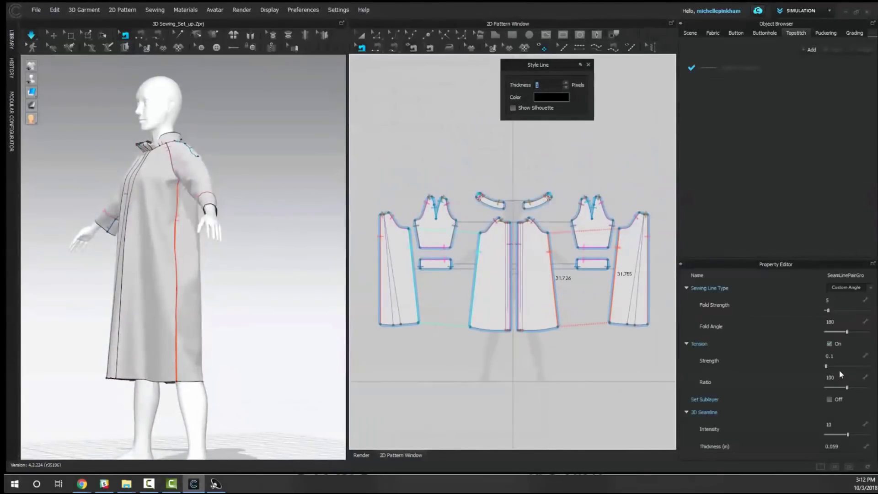
left_click_drag(826, 366, 841, 364)
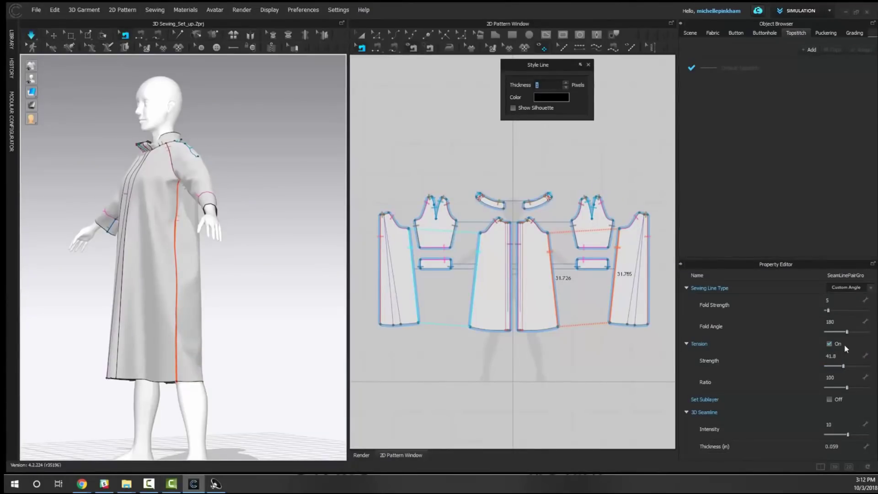
left_click_drag(847, 388, 847, 391)
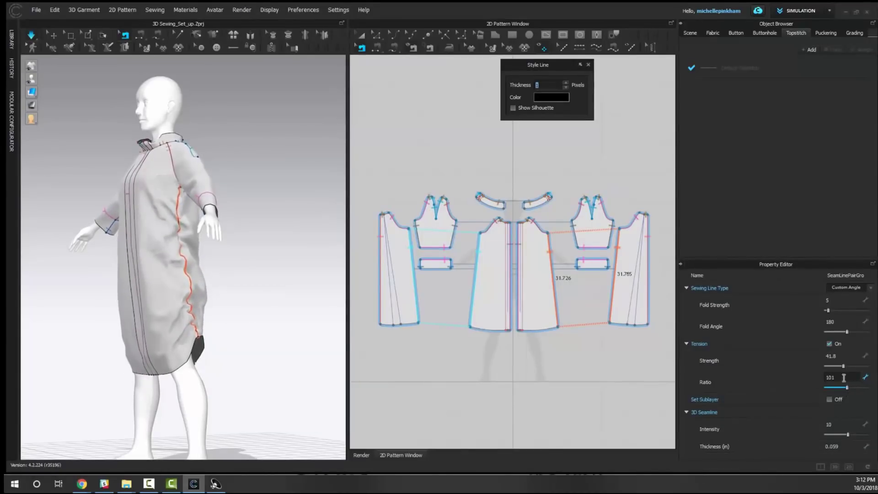
Step: Raise the tension of the side seam sewing between the front and back pieces to strength 100 and ratio 200
double_click(842, 377)
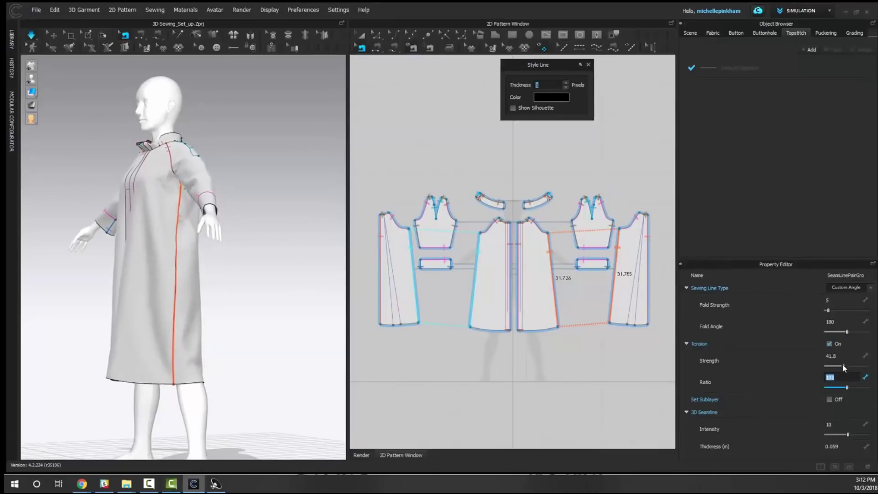
left_click_drag(851, 365, 839, 389)
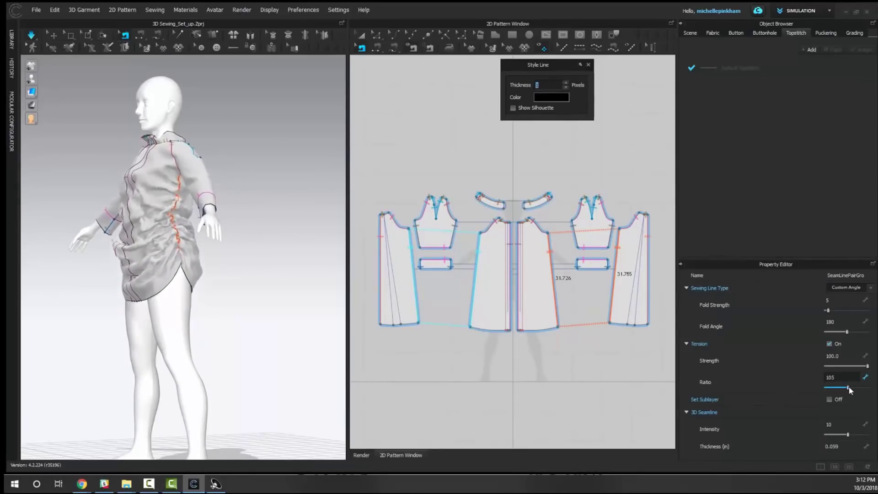
left_click_drag(849, 389, 859, 387)
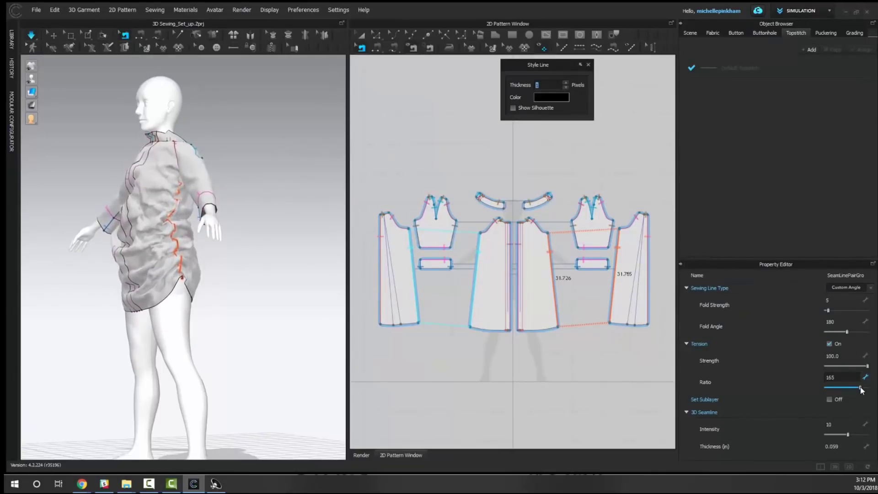
left_click_drag(861, 388, 874, 388)
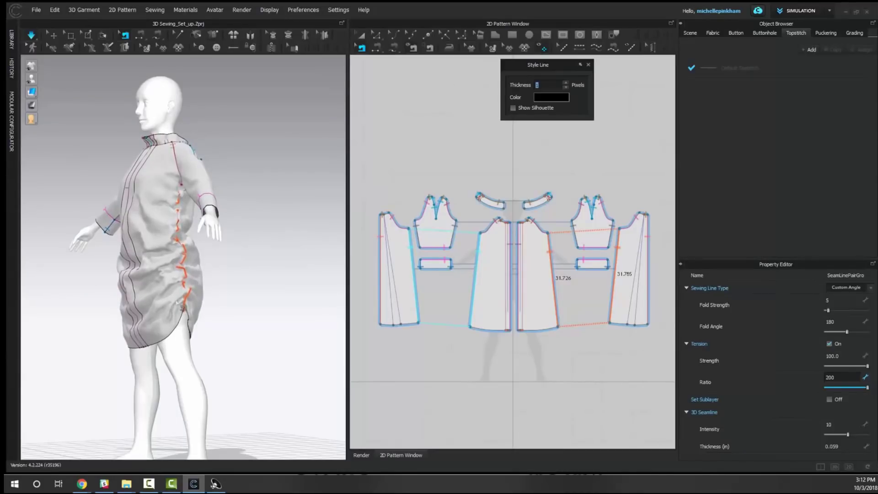
Step: Turn off the tension on the side seam sewing between the front and back pieces
left_click(434, 224)
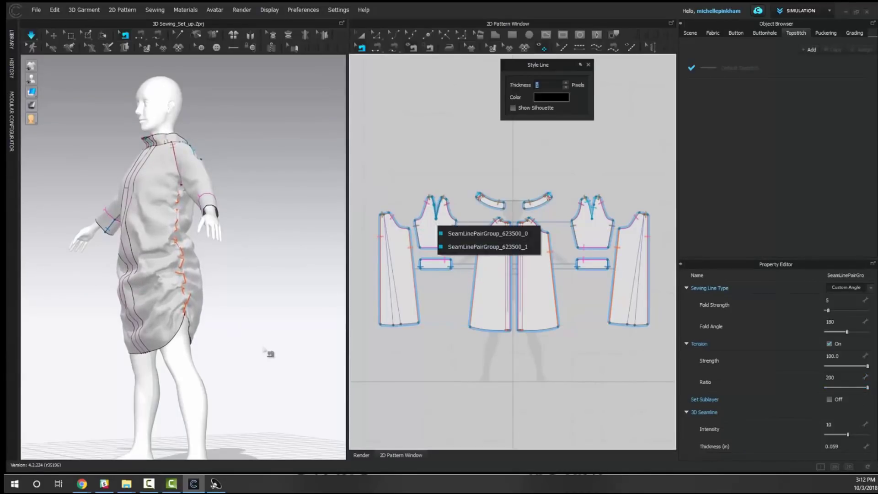
left_click(447, 387)
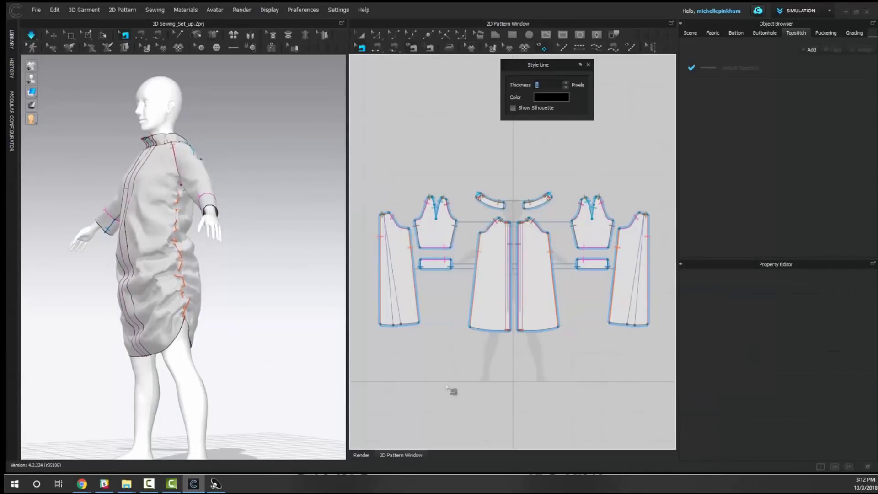
left_click(415, 296)
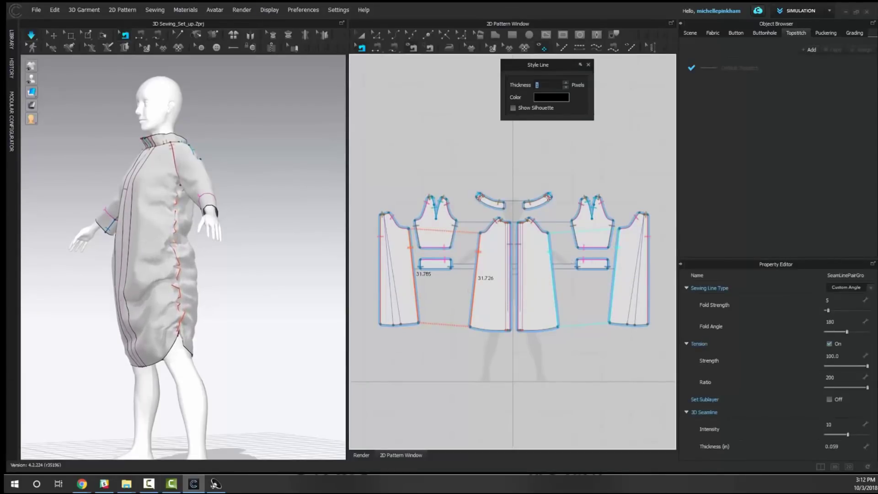
left_click(828, 343)
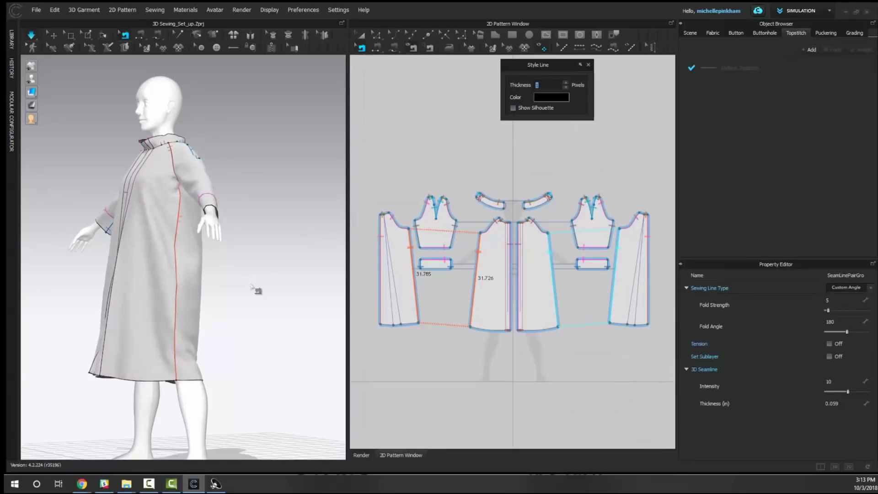
left_click(615, 408)
Step: Examine the simulated coat on the avatar from the front, back and side
right_click_drag(183, 305, 201, 298)
right_click_drag(137, 308, 196, 317)
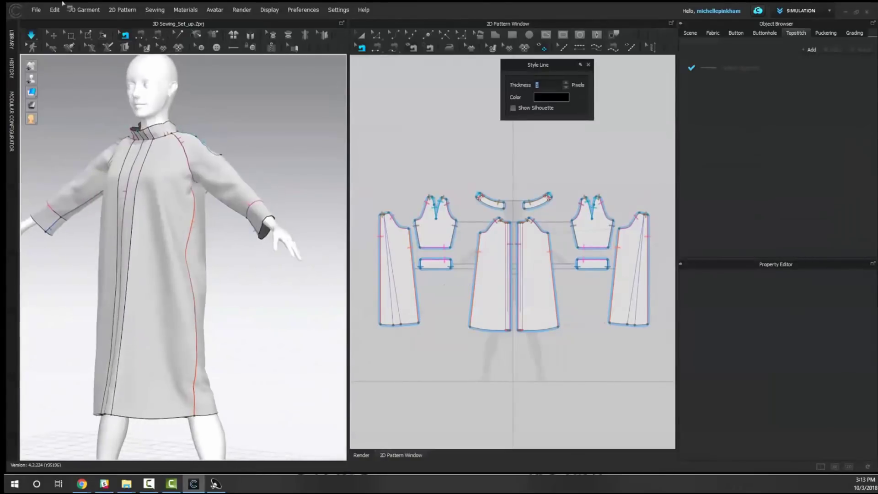
left_click(53, 36)
right_click_drag(141, 169, 206, 152)
right_click_drag(98, 182, 148, 180)
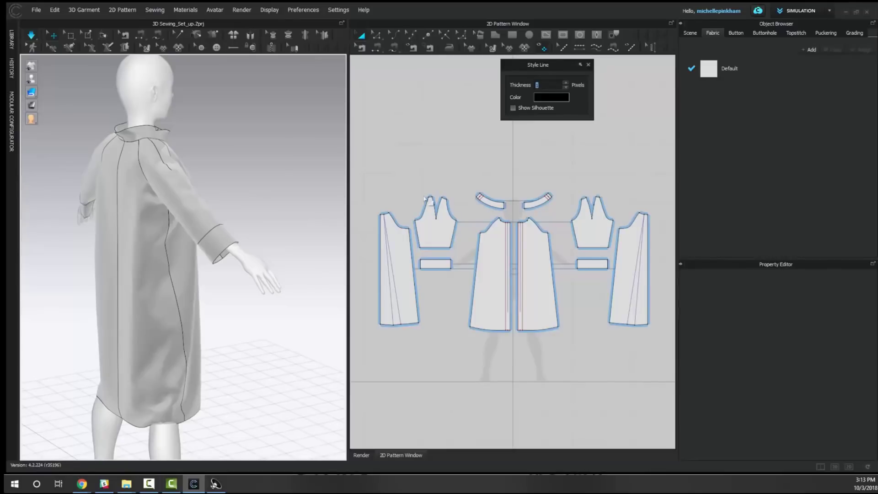
mouse_move(256, 299)
right_mouse_down()
mouse_move(160, 293)
mouse_move(251, 271)
mouse_move(157, 298)
mouse_move(194, 294)
mouse_move(191, 279)
mouse_move(117, 293)
mouse_move(255, 299)
mouse_move(147, 309)
mouse_move(87, 302)
mouse_move(253, 314)
right_mouse_up()
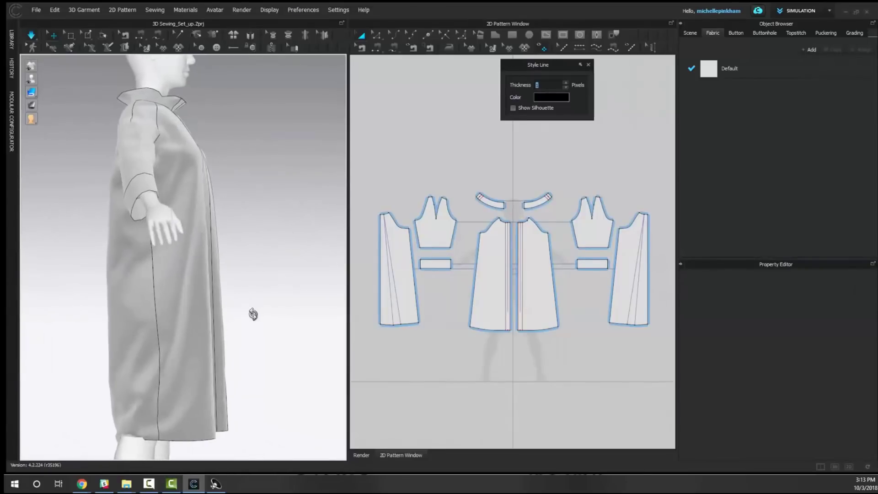
mouse_move(264, 296)
middle_mouse_down()
mouse_move(251, 301)
mouse_move(267, 297)
middle_mouse_up()
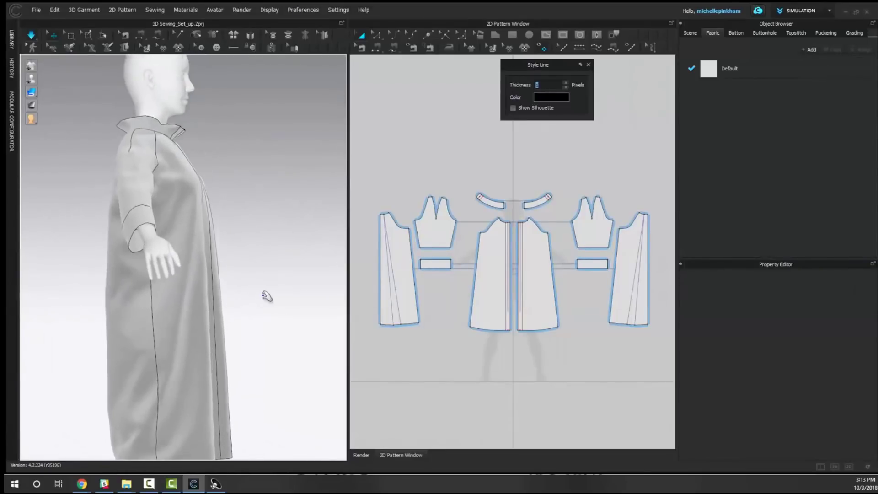
right_click_drag(267, 296, 141, 287)
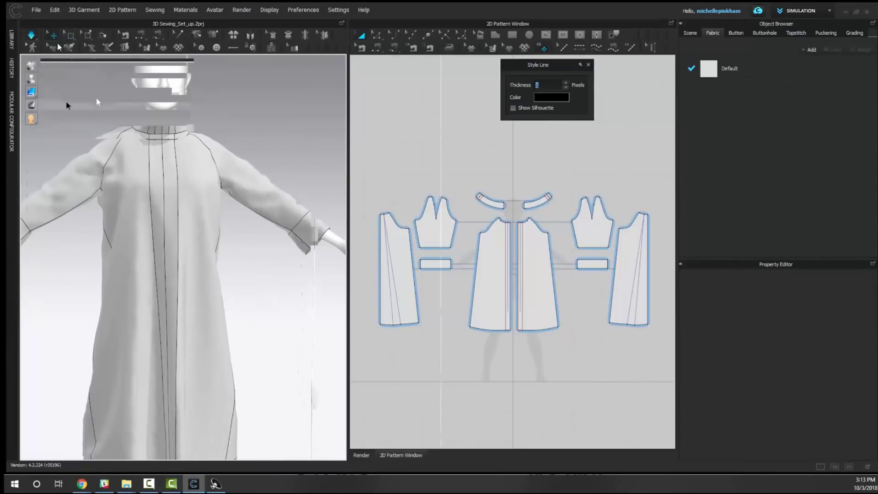
Step: Open Coat_3D_Sewing_Complete.Zprj from the library's 3D Sewing folder without saving the current project
left_click(11, 40)
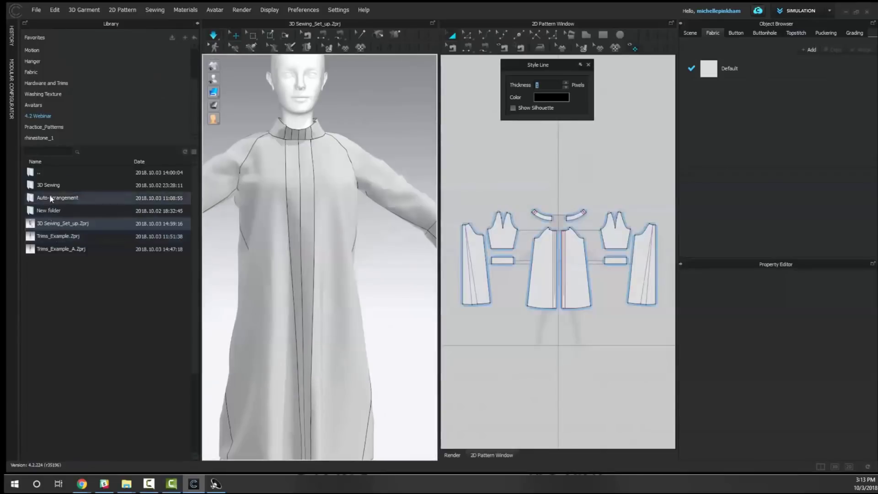
double_click(50, 198)
double_click(39, 172)
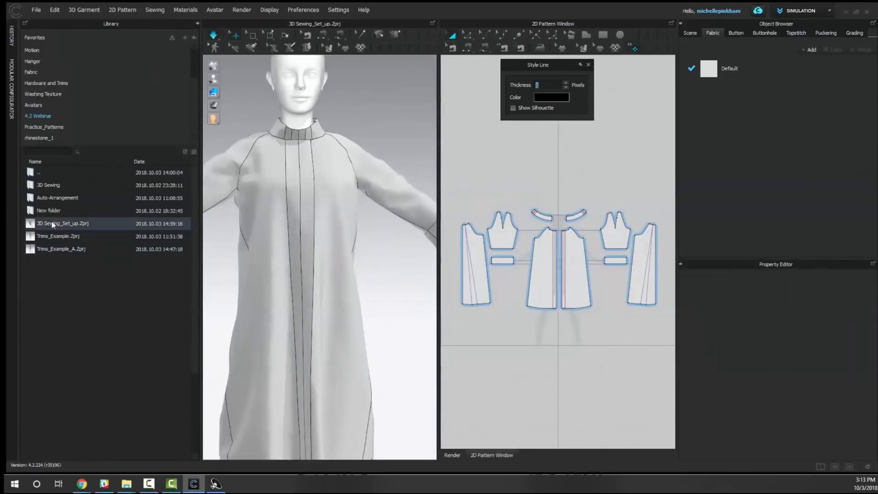
double_click(43, 185)
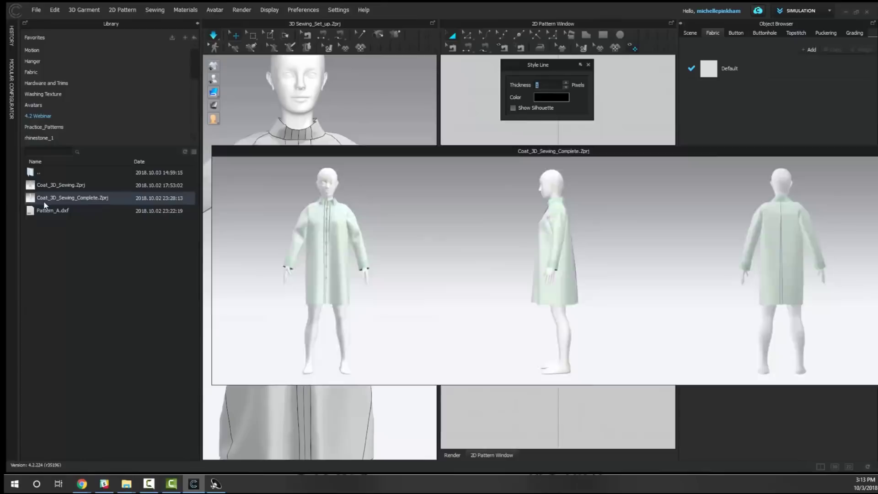
double_click(45, 198)
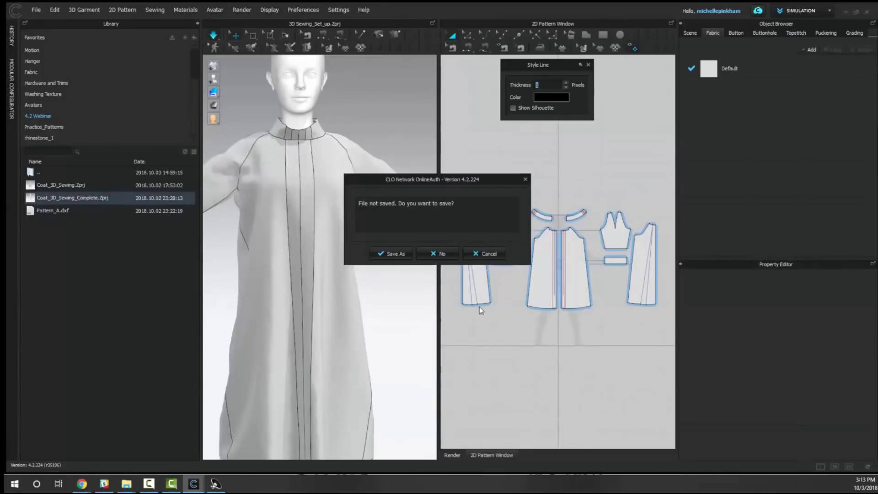
left_click(466, 254)
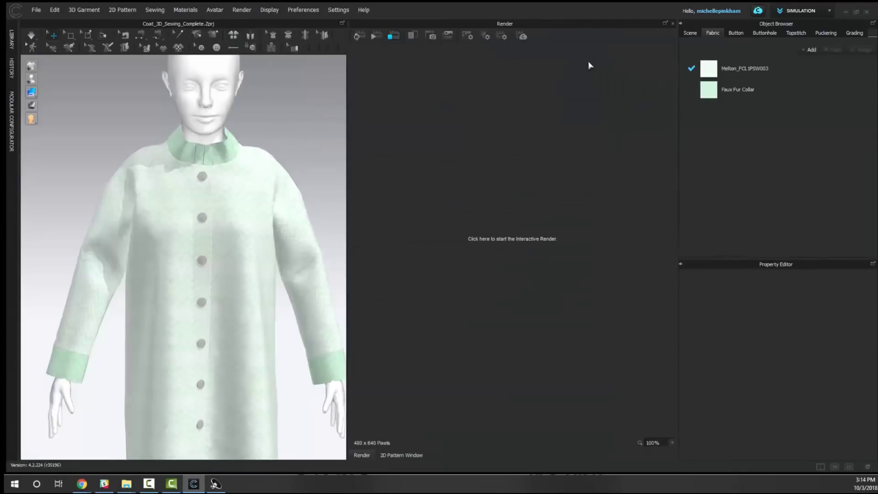
Step: Select the Faux Fur Collar fabric and enlarge the Property Editor to show more of its fur parameters
left_click(786, 86)
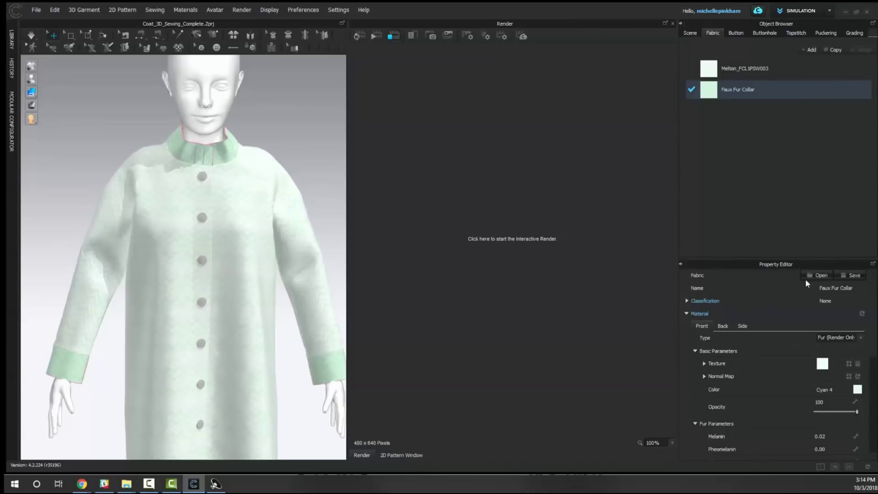
left_click_drag(801, 259, 791, 149)
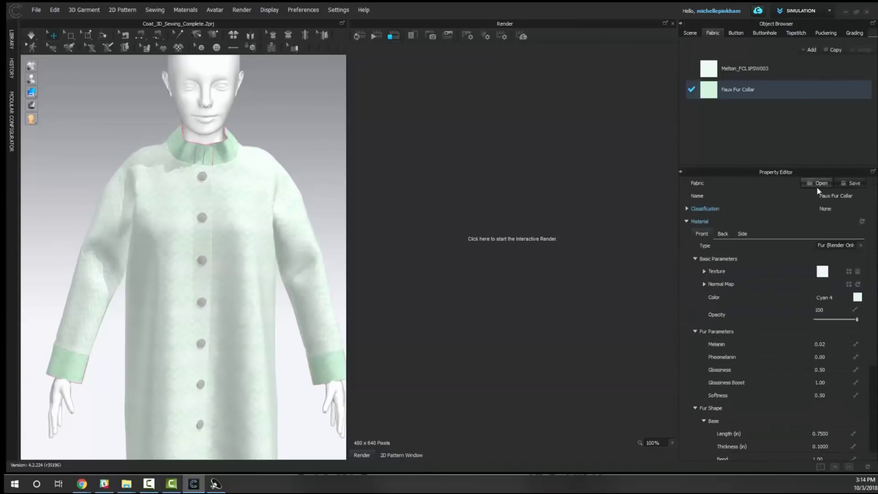
double_click(734, 95)
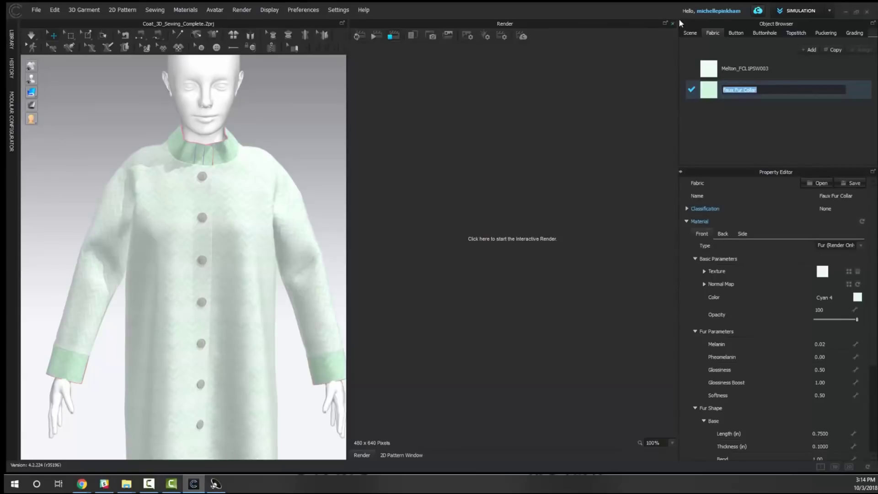
left_click(261, 10)
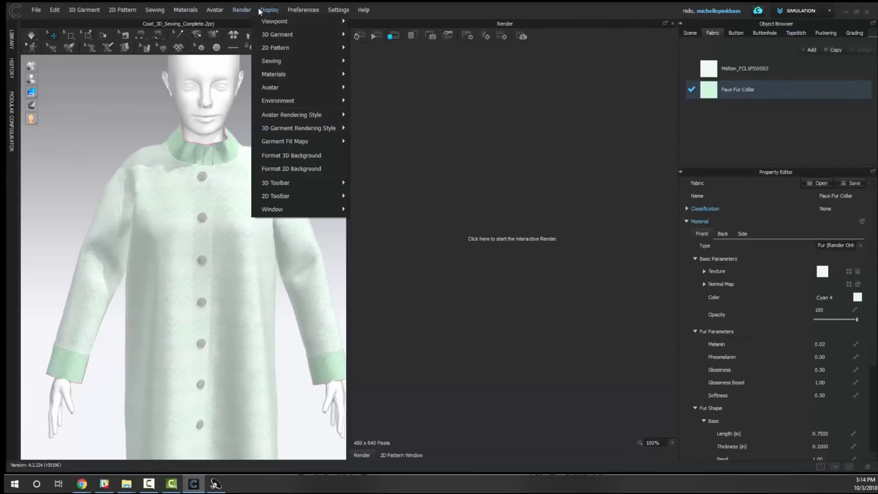
left_click(259, 10)
left_click(239, 10)
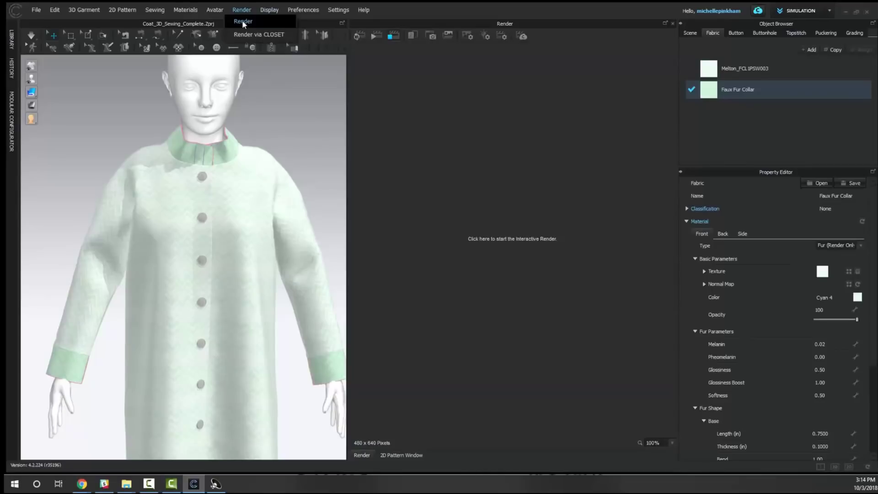
left_click(662, 49)
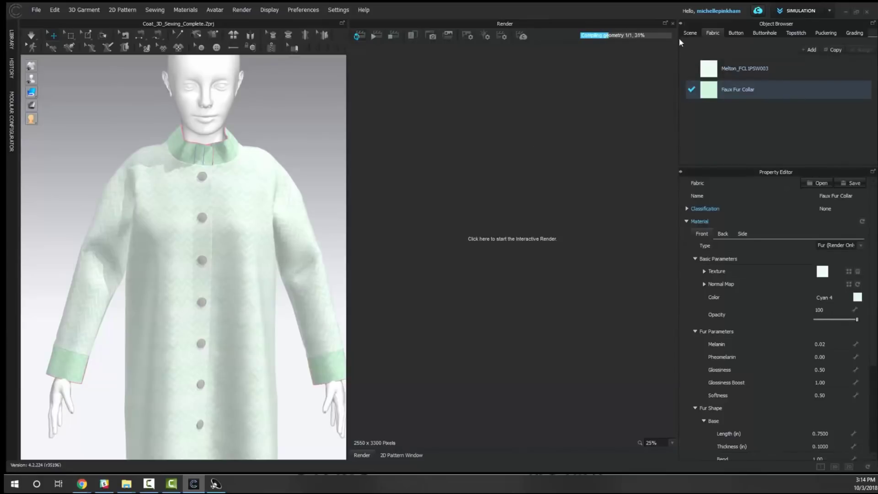
left_click(672, 24)
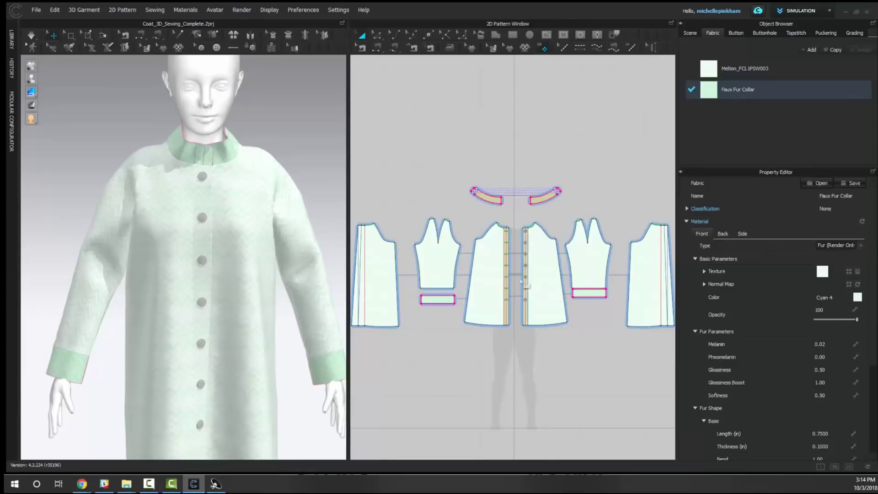
Step: Choose Fur (Render Only) as the front material type of the Faux Fur Collar fabric
left_click(771, 86)
left_click(635, 205)
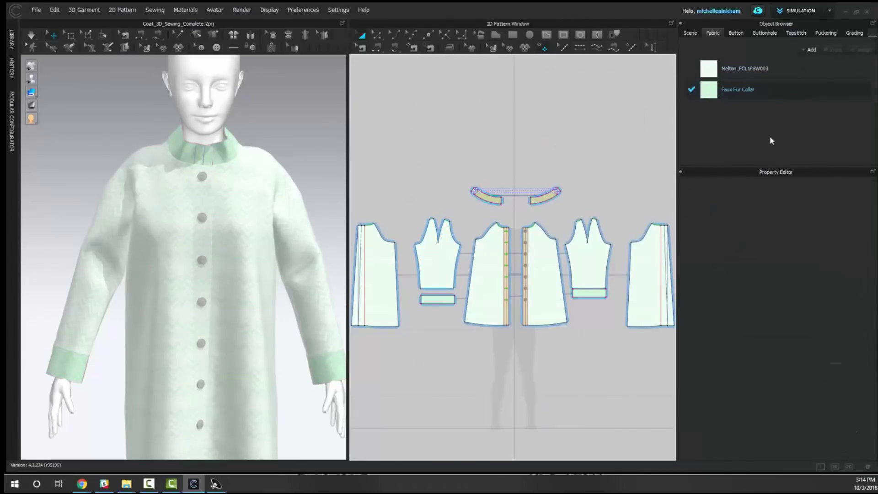
left_click(760, 92)
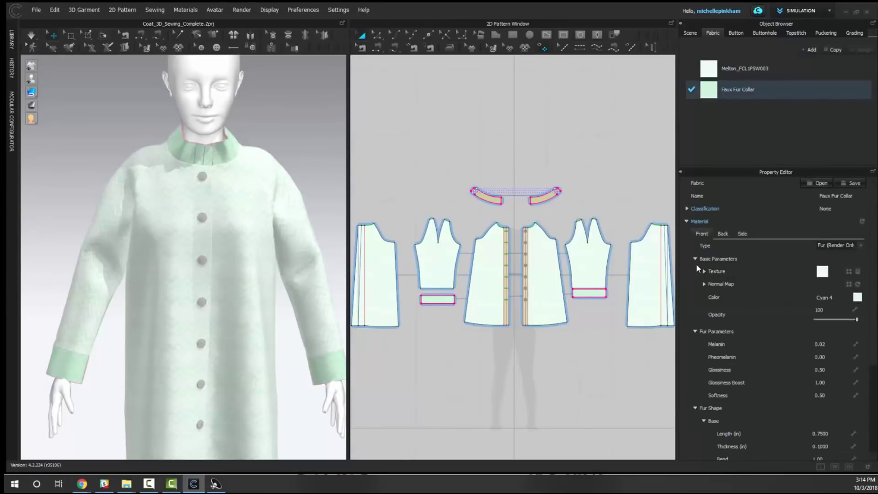
left_click(837, 245)
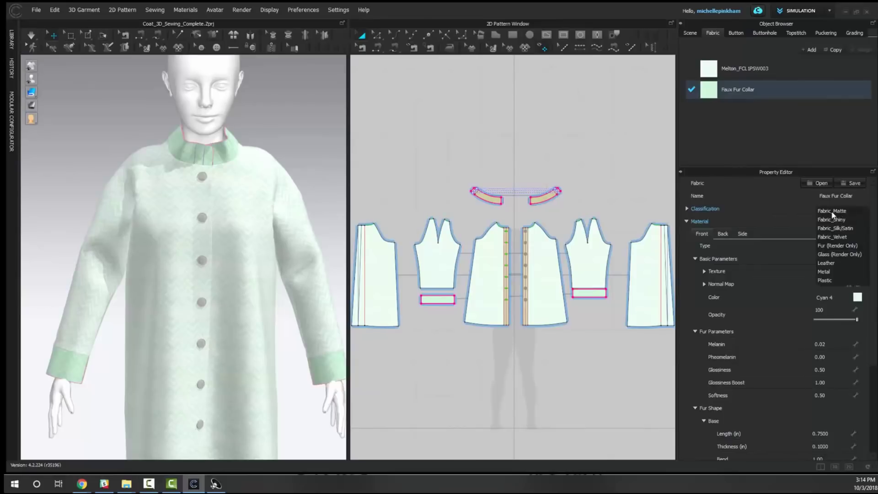
left_click(838, 248)
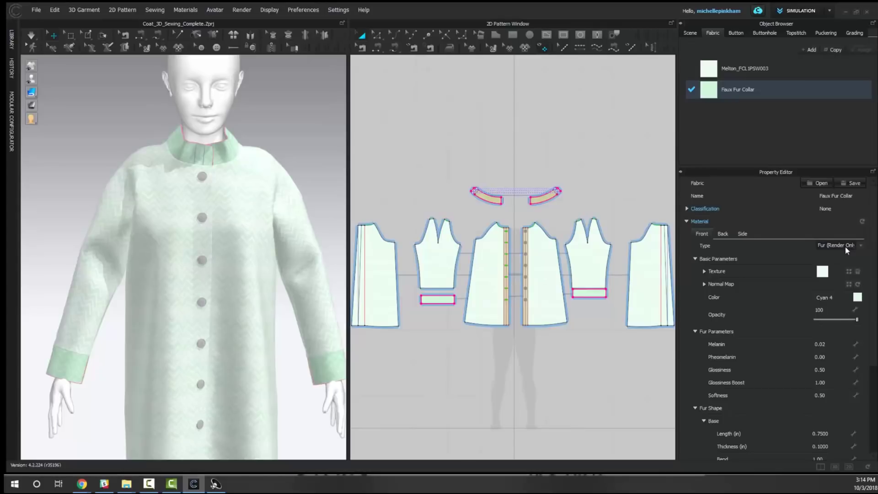
Step: Start an interactive render of the coat from an angled front view
right_click_drag(232, 216, 145, 185)
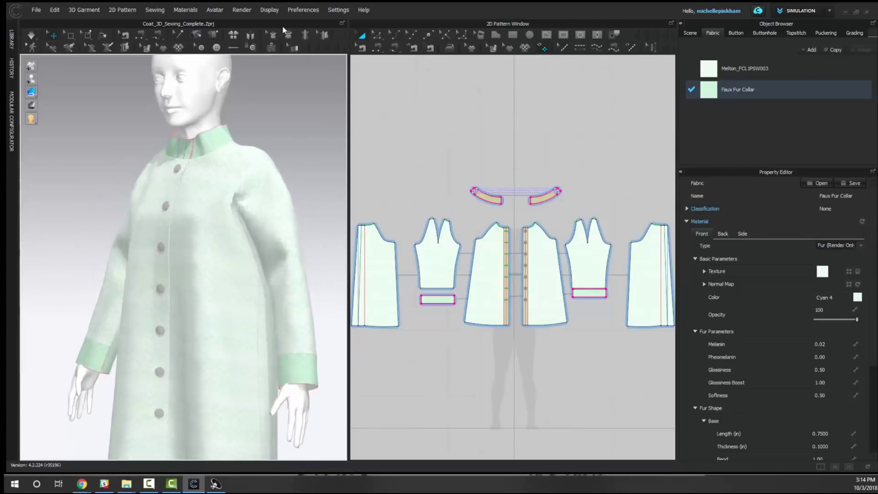
left_click(246, 10)
left_click(249, 23)
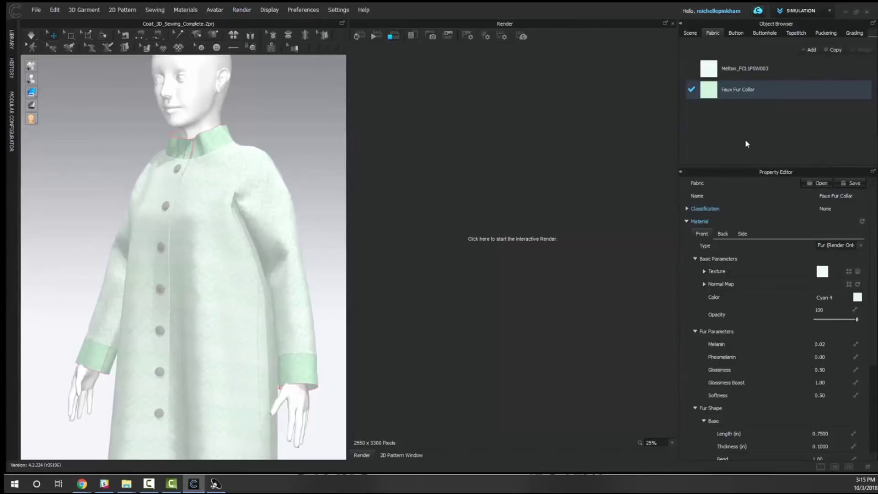
left_click(360, 36)
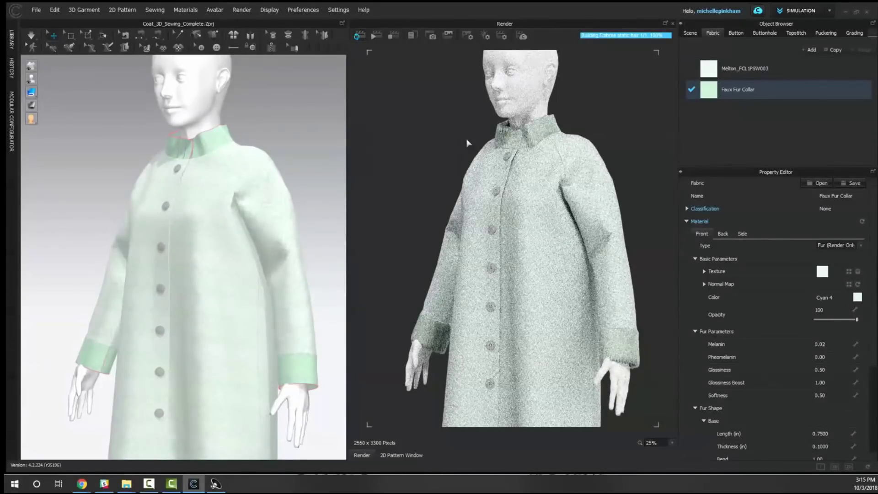
Step: Reframe the render closer on the coat's collar and stop the interactive render
right_click_drag(254, 160, 264, 163)
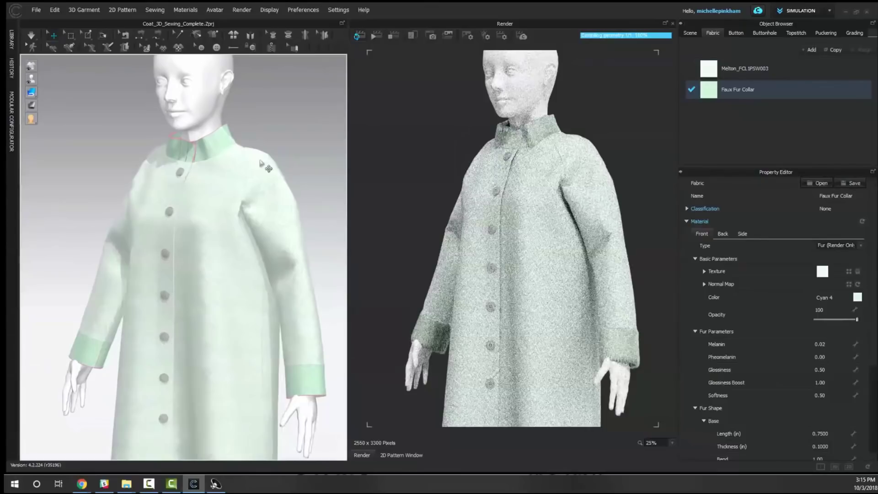
scroll(264, 164, "up", 5)
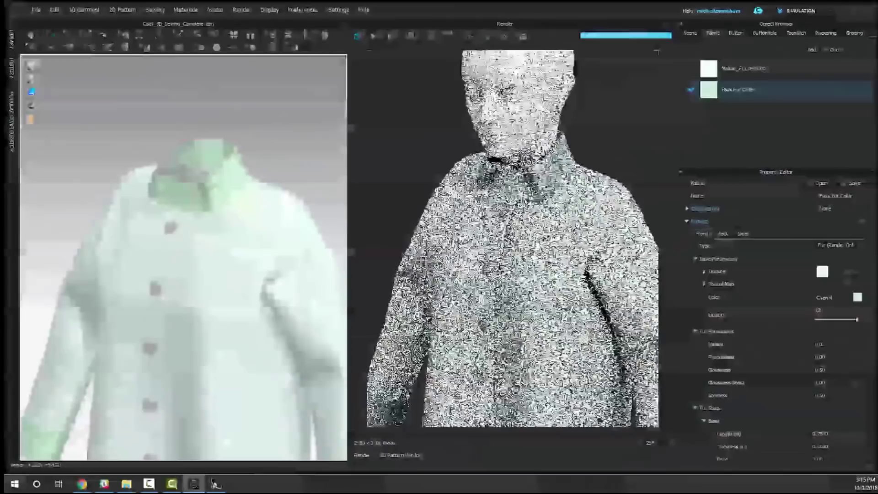
left_click(396, 37)
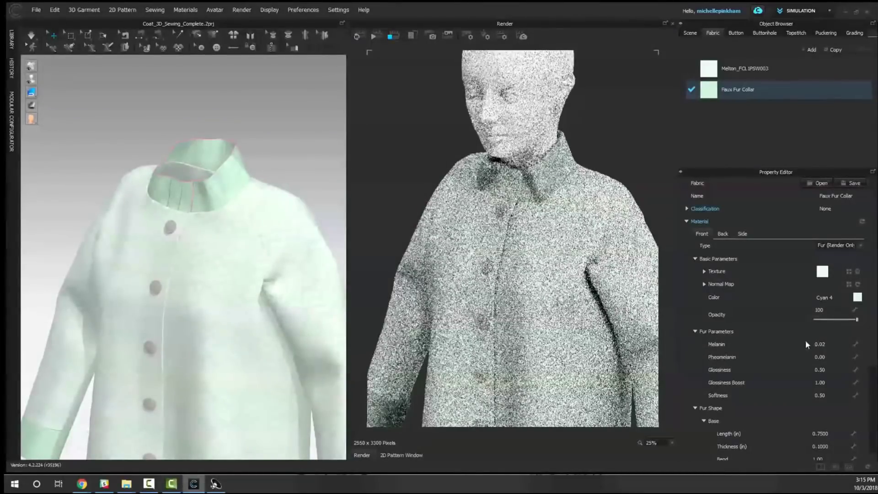
Step: Set the fur Melanin of the Faux Fur Collar fabric to 0.90 and start the interactive render
left_click(826, 343)
left_click(831, 343)
double_click(829, 342)
left_click(833, 343)
key("BackSpace")
key("BackSpace")
type("7")
key("BackSpace")
type("9")
key("Return")
left_click(358, 37)
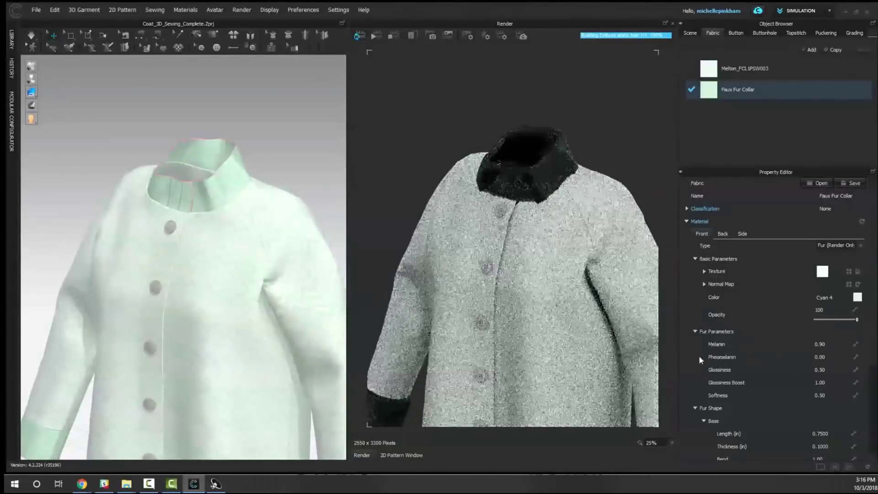
Step: Set the Faux Fur Collar's Melanin value to 0.02
left_click(838, 343)
key("BackSpace")
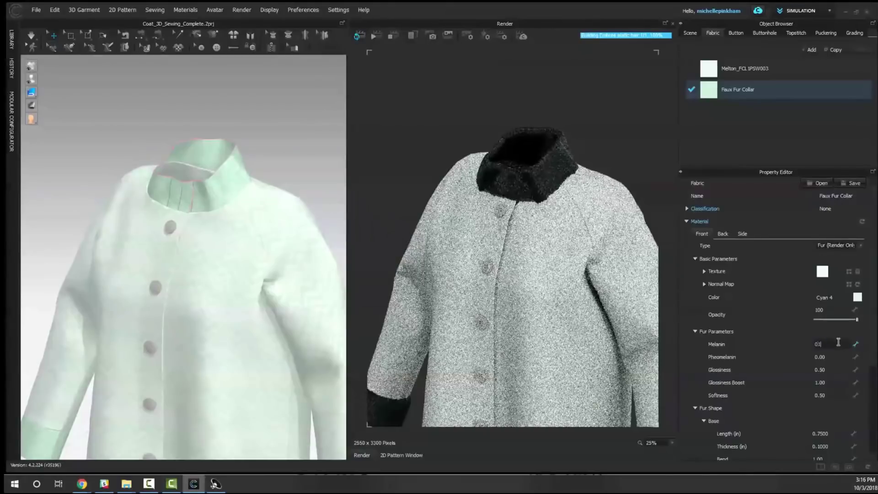
type(".0")
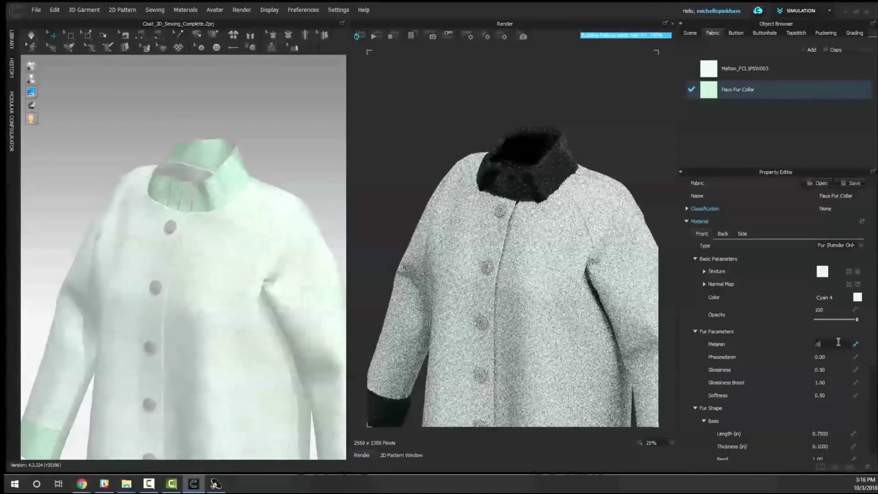
type("2")
key("Return")
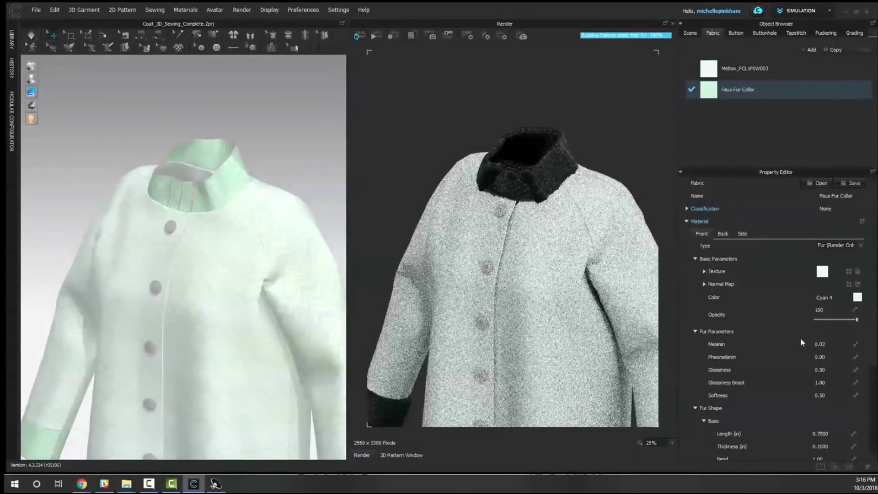
Step: Set the Faux Fur Collar's Melanin to 0.20 and update the interactive render
left_click(837, 343)
left_click(837, 343)
key("BackSpace")
key("BackSpace")
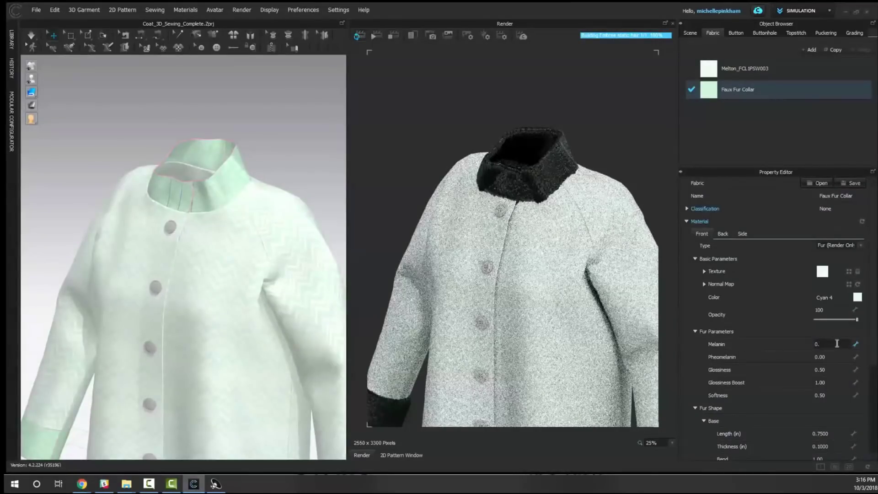
type("2")
key("Return")
left_click(353, 36)
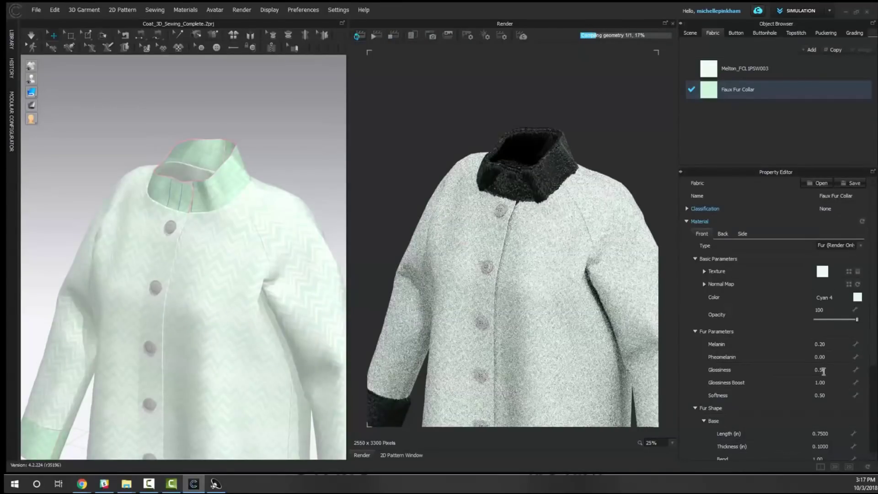
Step: Set the fur Glossiness to 0.90, then stop and restart the interactive render
double_click(823, 371)
type("0.9")
key("Return")
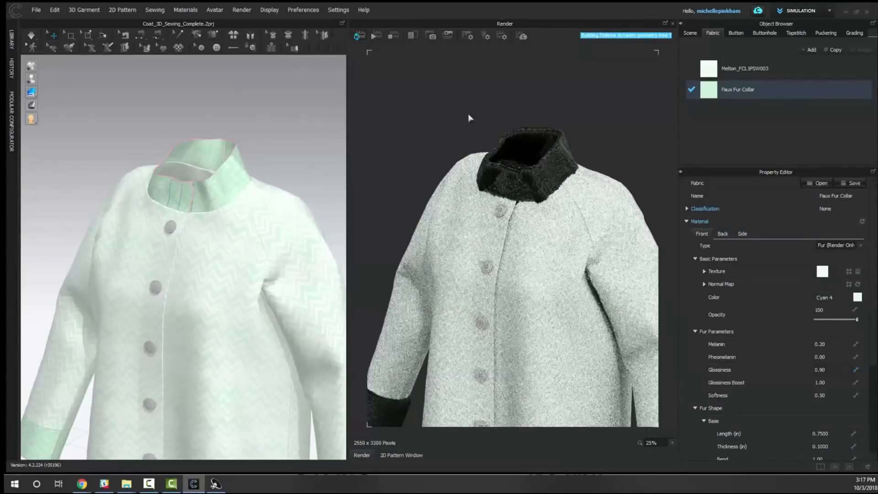
left_click(391, 40)
left_click(356, 37)
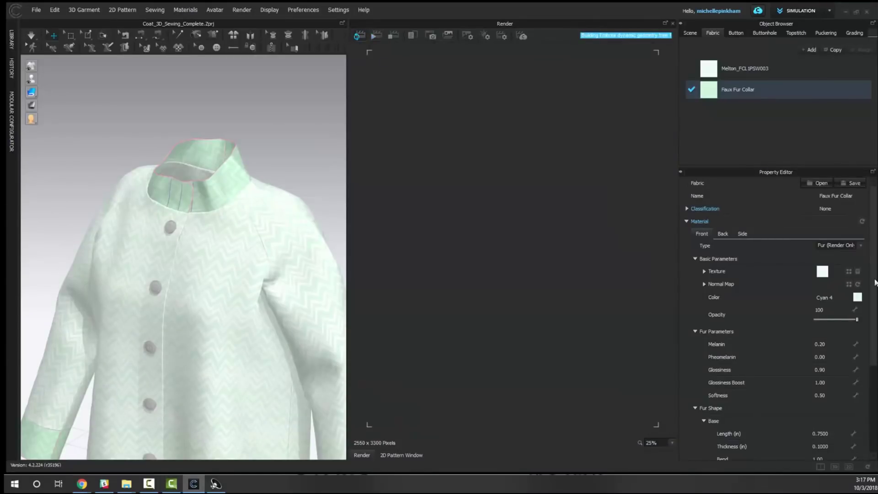
Step: Set the base Length of the fur shape to 2 inches
scroll(875, 307, "down", 2)
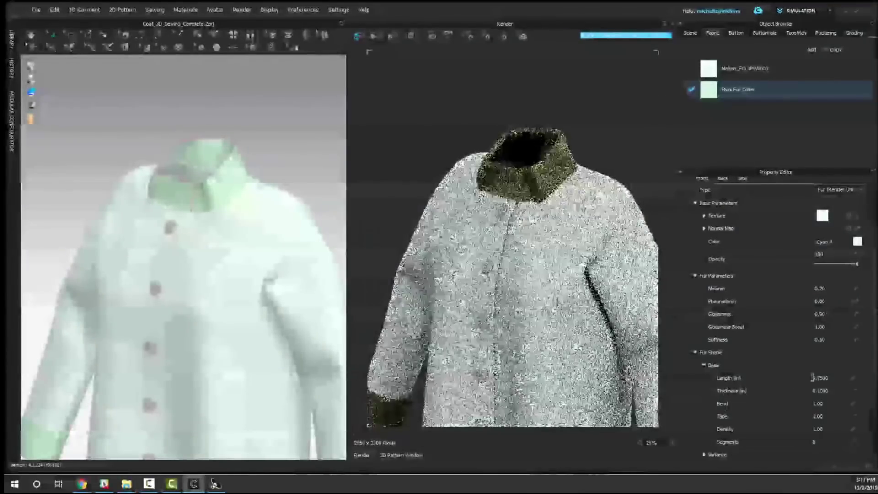
left_click(820, 377)
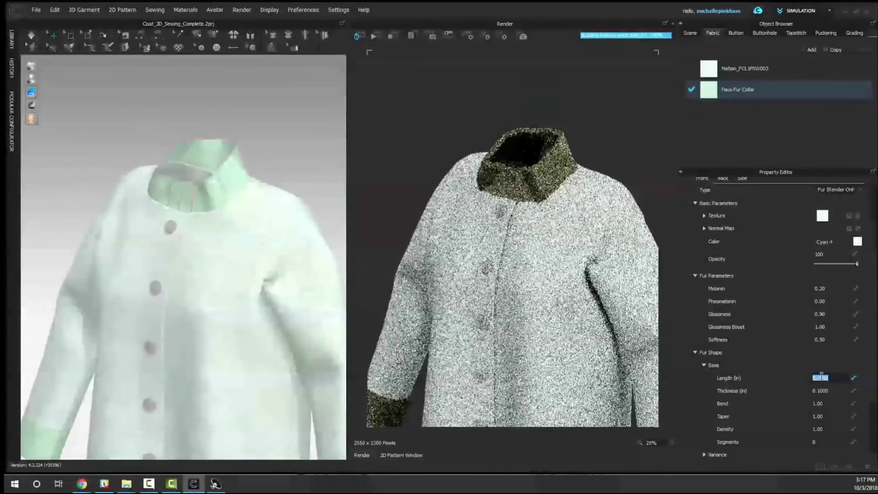
type("0.750")
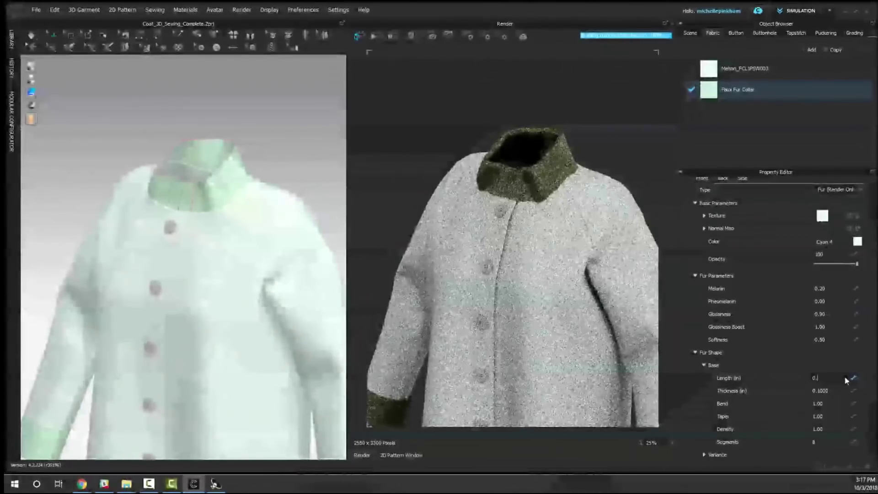
key("BackSpace")
key("BackSpace")
type("2")
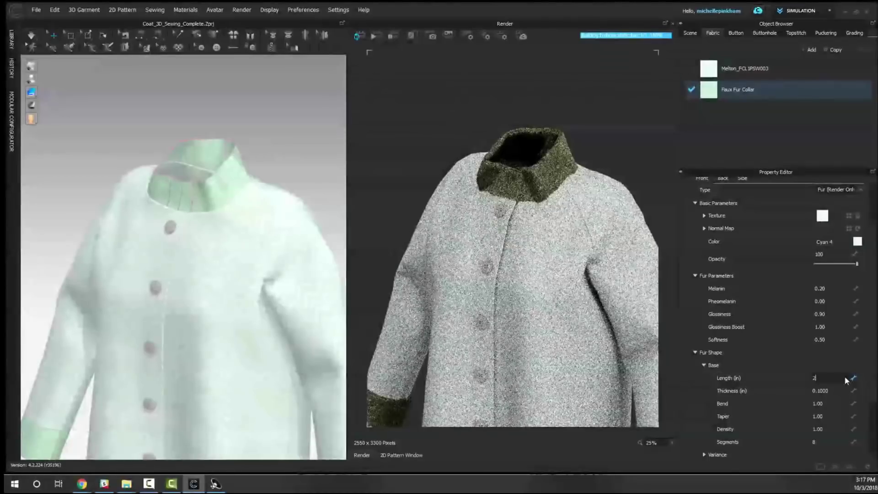
key("Return")
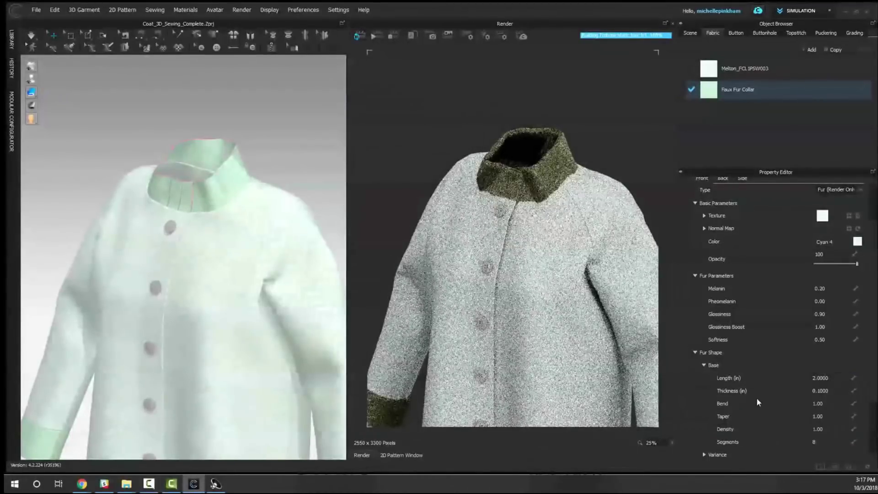
Step: Set the base Thickness of the fur shape to 0.179 inches
double_click(832, 390)
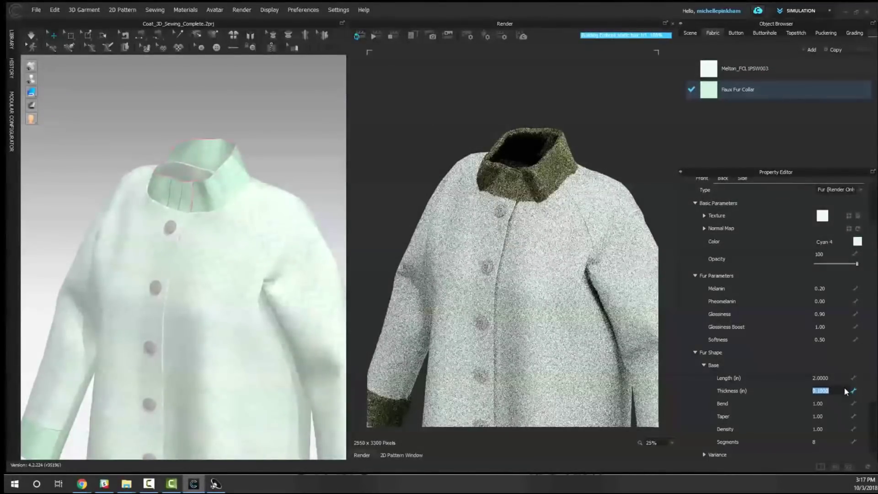
left_click(822, 391)
double_click(821, 392)
left_click(834, 392)
key("BackSpace")
key("BackSpace")
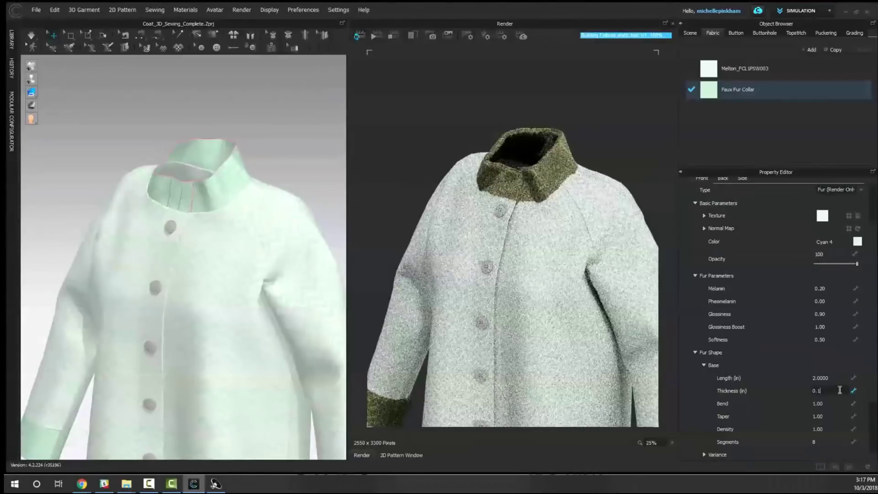
type("79")
left_click(828, 429)
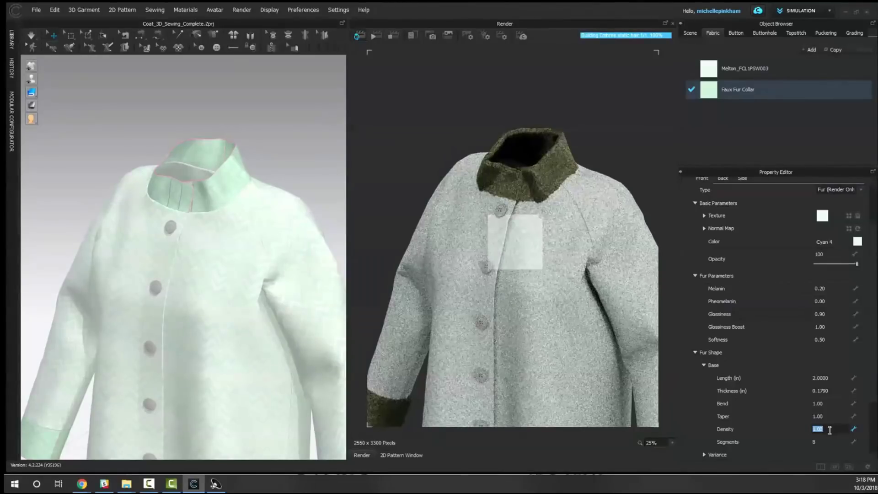
Step: Expand the Variance and Curl parameter groups of the fur shape
left_click(835, 426)
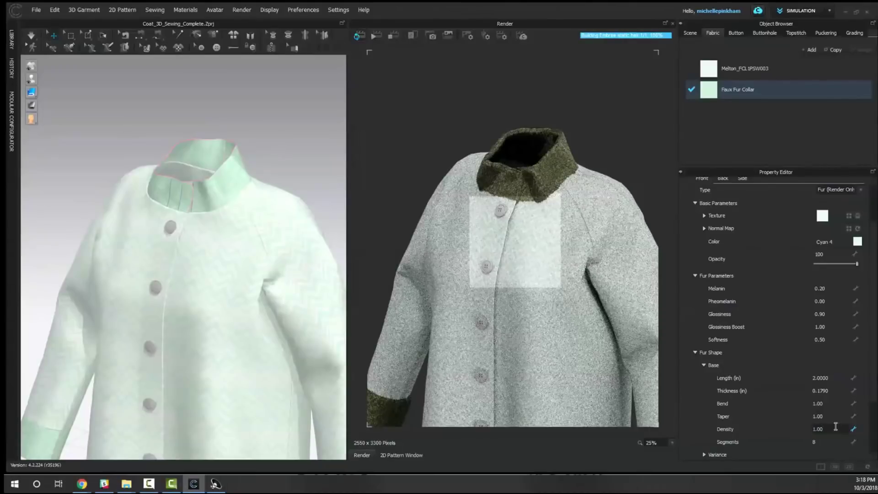
double_click(835, 415)
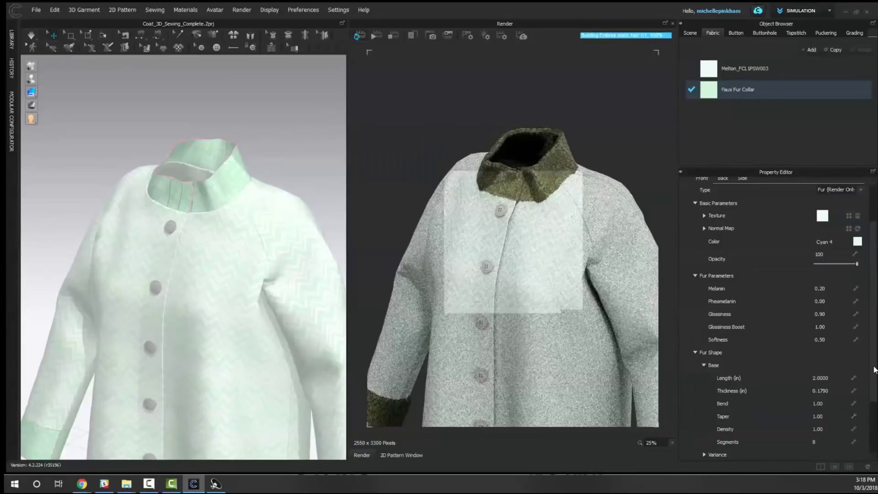
scroll(871, 400, "down", 3)
scroll(873, 404, "down", 2)
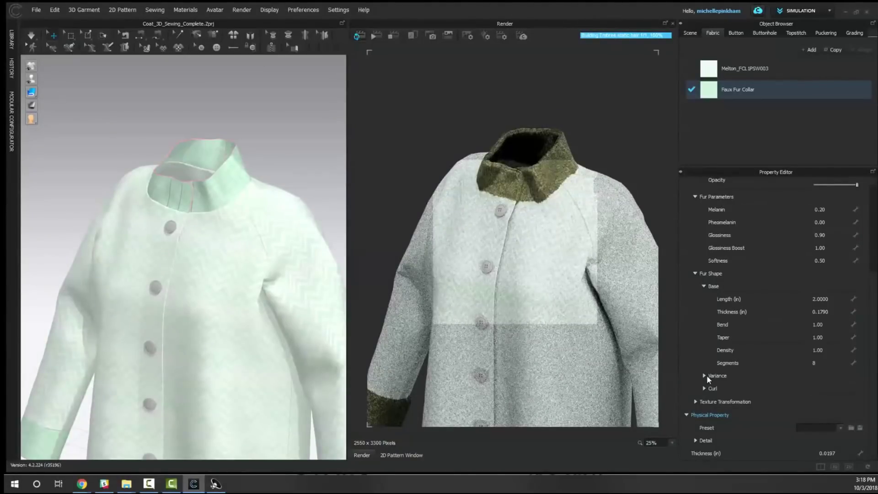
left_click(706, 374)
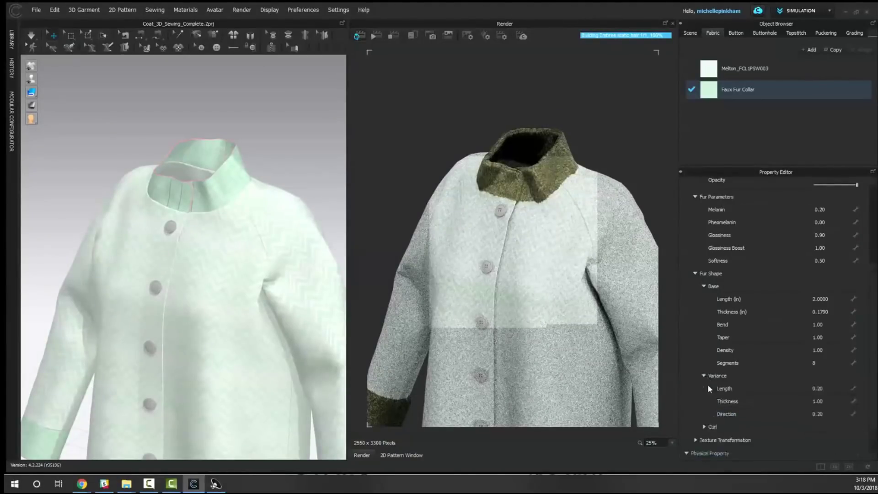
left_click(703, 426)
scroll(843, 416, "down", 2)
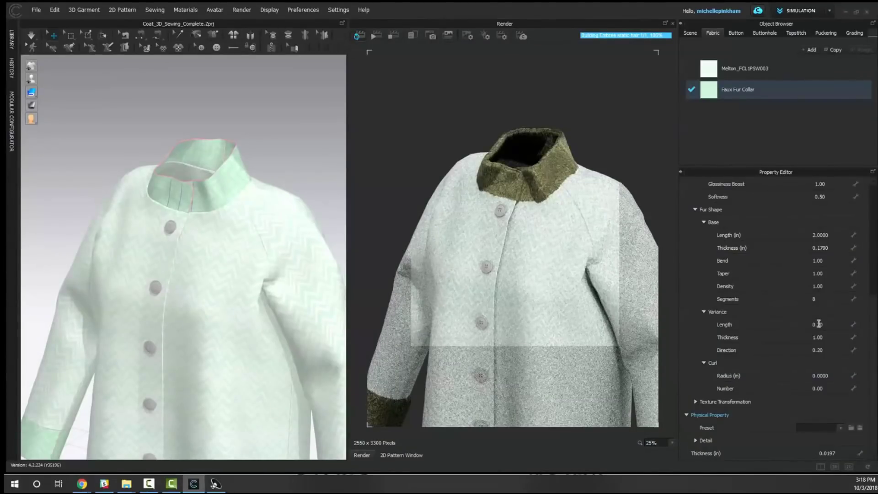
Step: Set the Length variance of the fur shape to 0.05
double_click(832, 324)
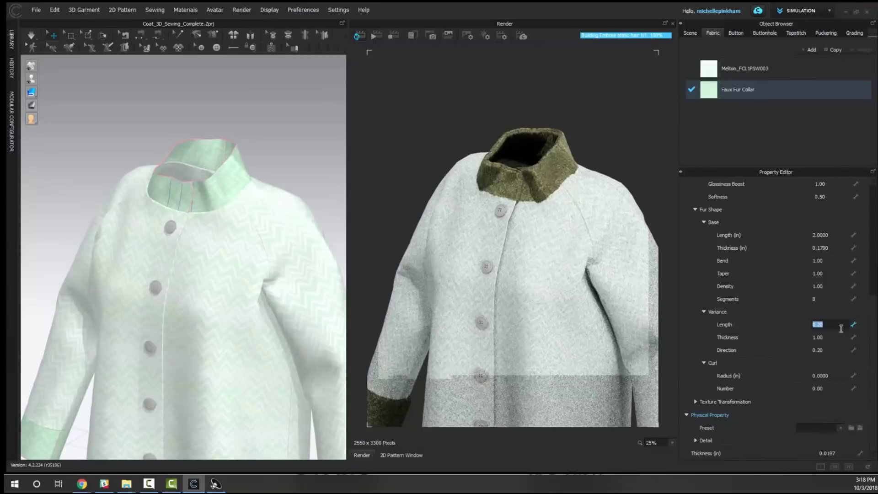
type("0.05")
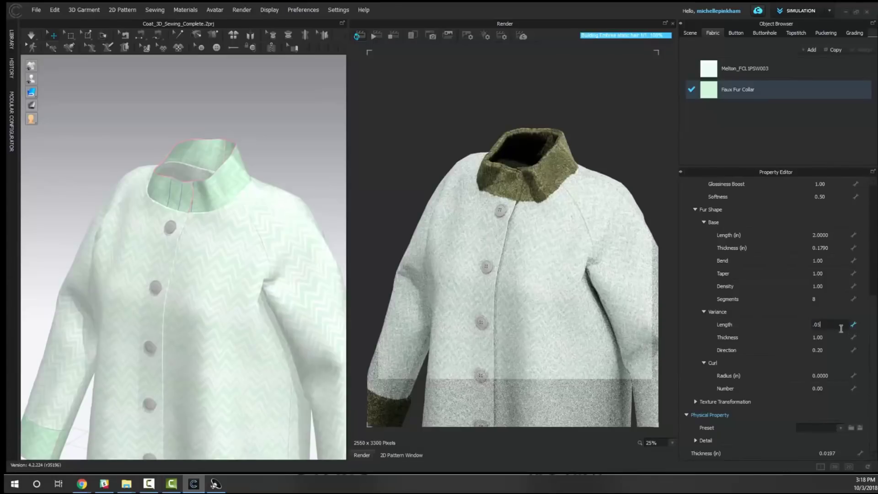
key("Return")
left_click(822, 337)
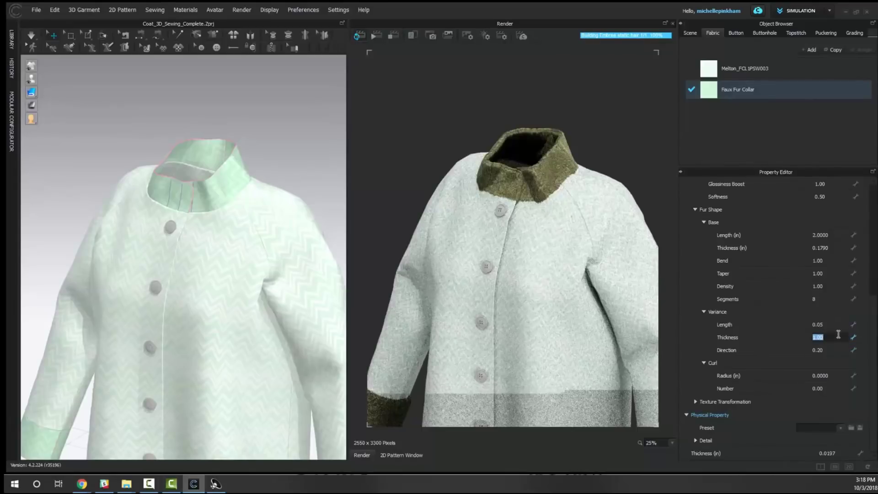
key("Tab")
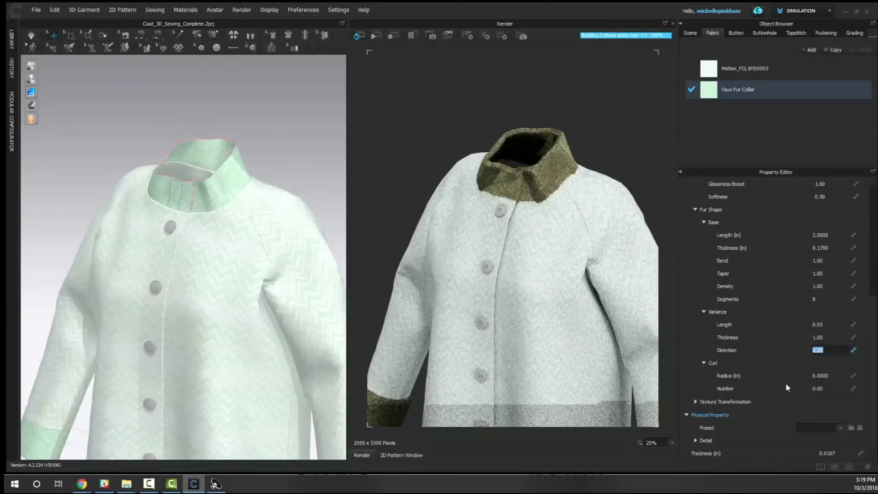
Step: Set the fur's curl Number to 6 and restart the interactive render
left_click(829, 376)
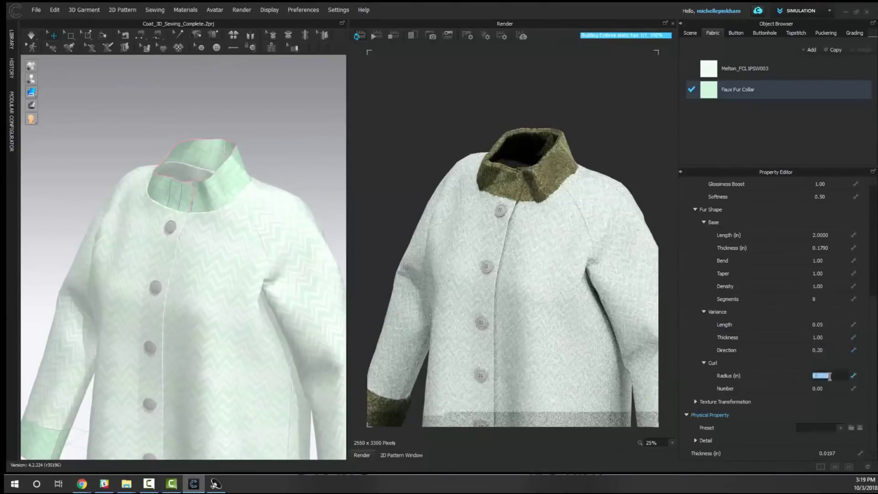
left_click(834, 388)
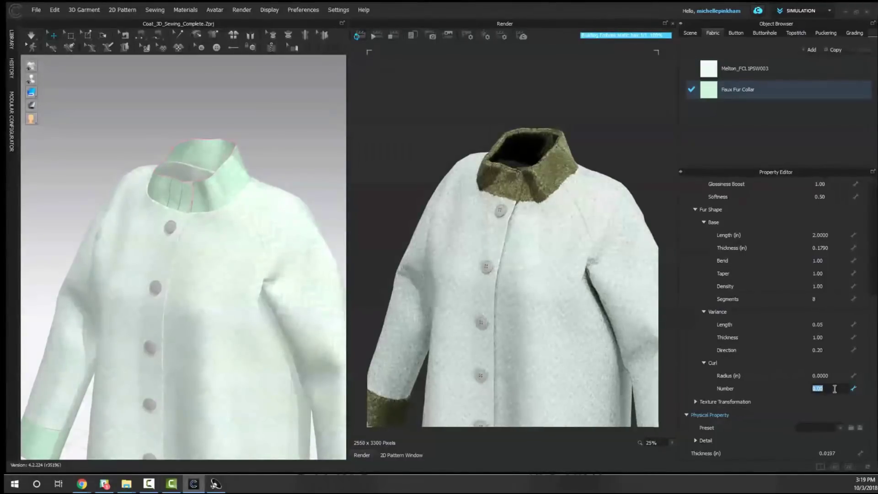
type("6")
key("shift+Tab")
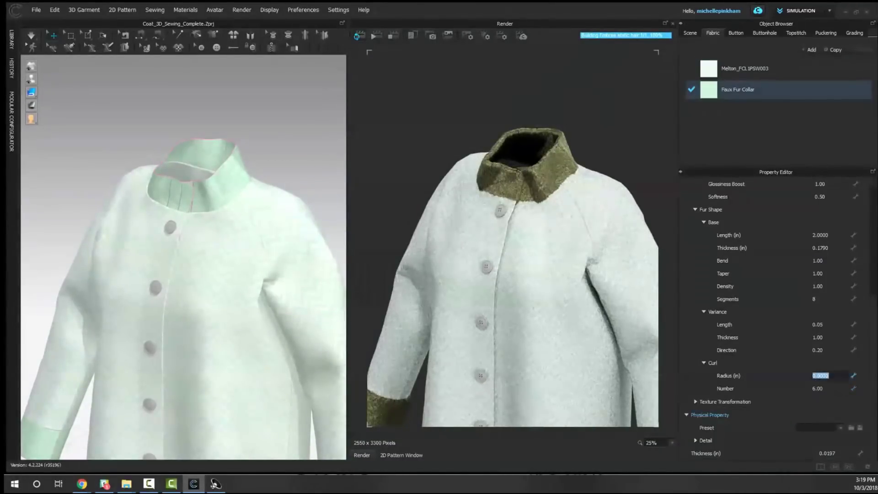
left_click(376, 36)
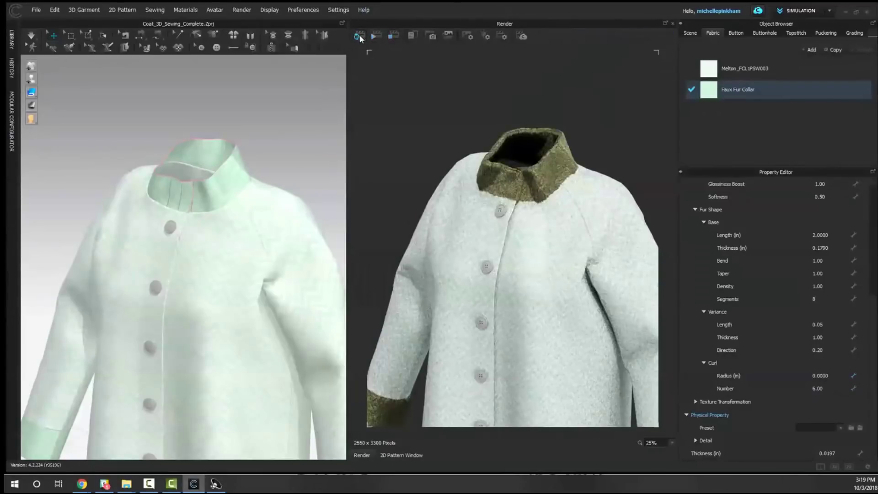
left_click(359, 37)
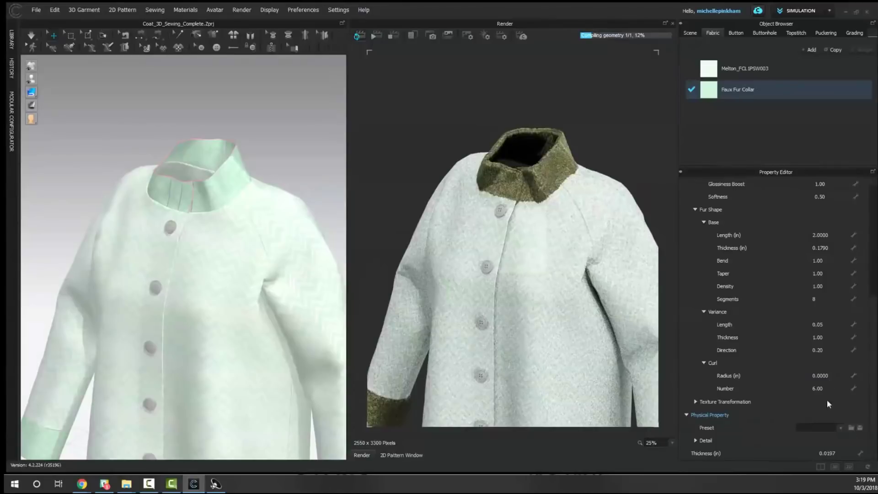
Step: Set the fur's curl Radius to 3 inches
double_click(818, 373)
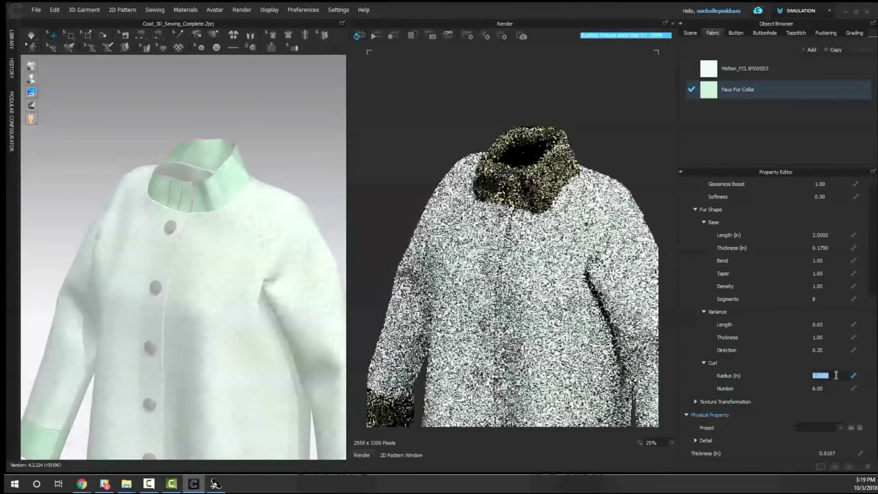
left_click(608, 149)
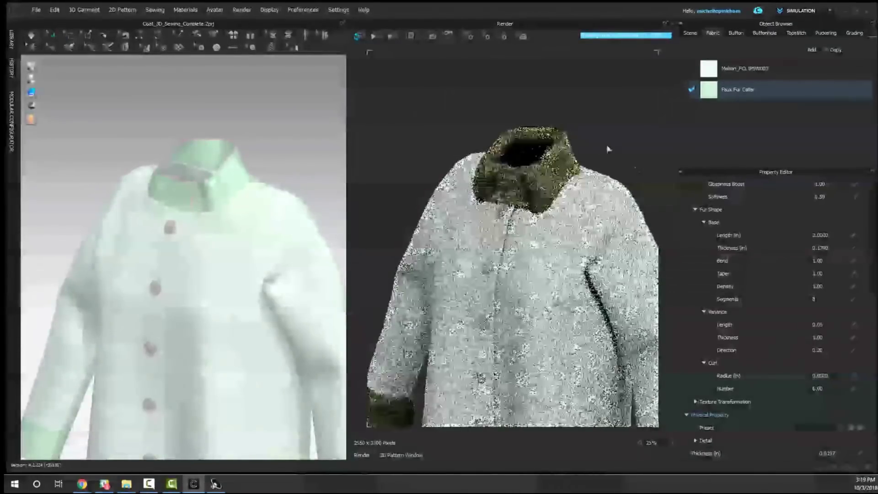
left_click_drag(813, 375, 828, 377)
type("2")
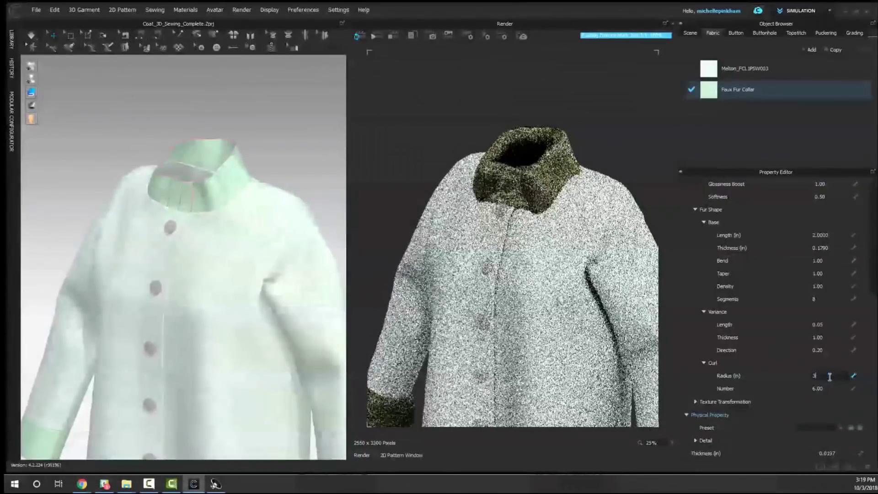
key("Return")
Step: Stop the render, frame the collar more closely in the 3D view and restart the interactive render
left_click(390, 37)
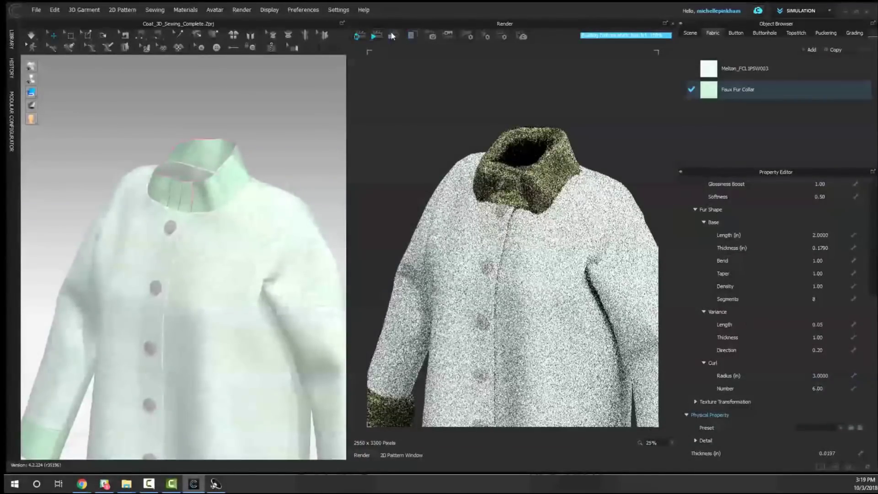
right_click_drag(183, 206, 179, 222)
scroll(185, 211, "up", 3)
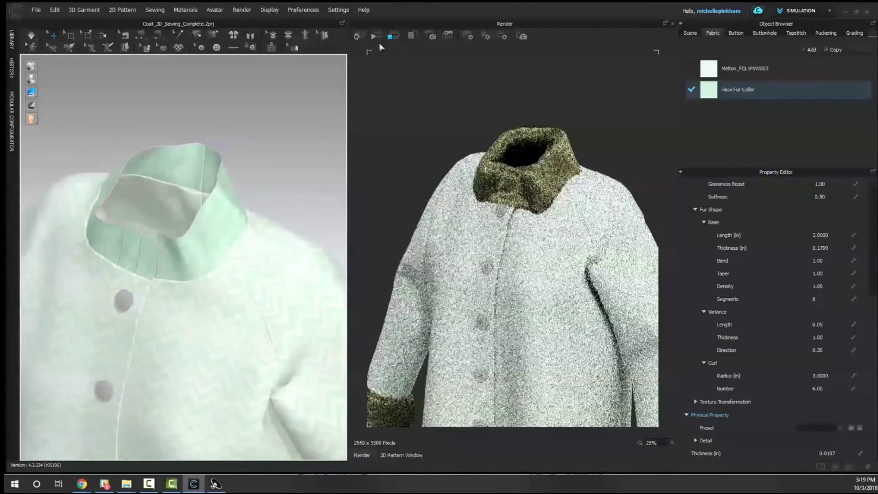
left_click(359, 35)
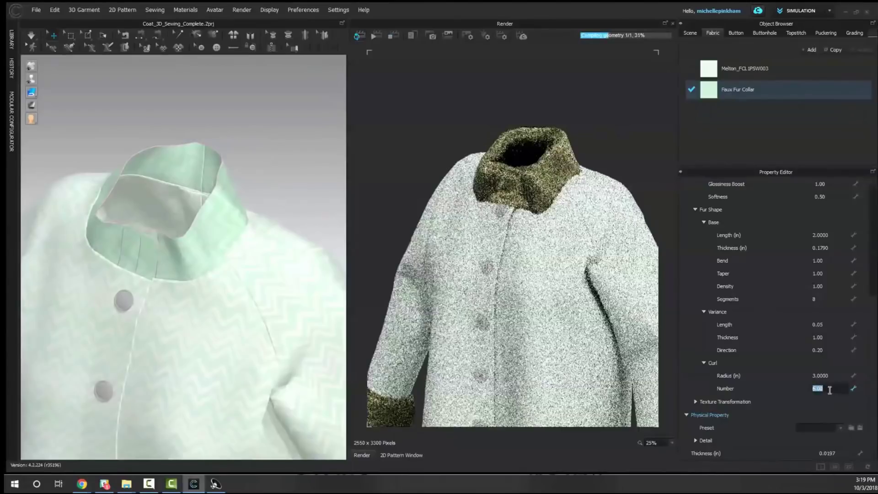
Step: Set the fur's curl Number to 9 after trying 4
type("4")
key("Return")
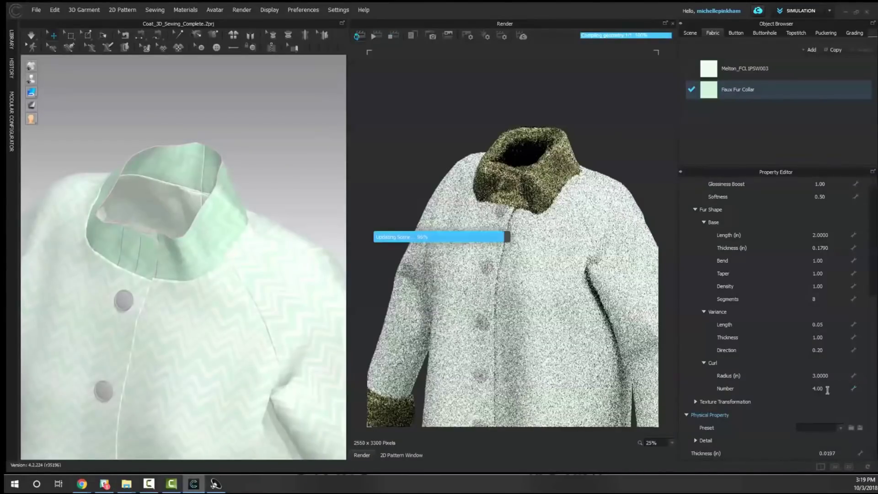
left_click(827, 390)
type("9")
key("Return")
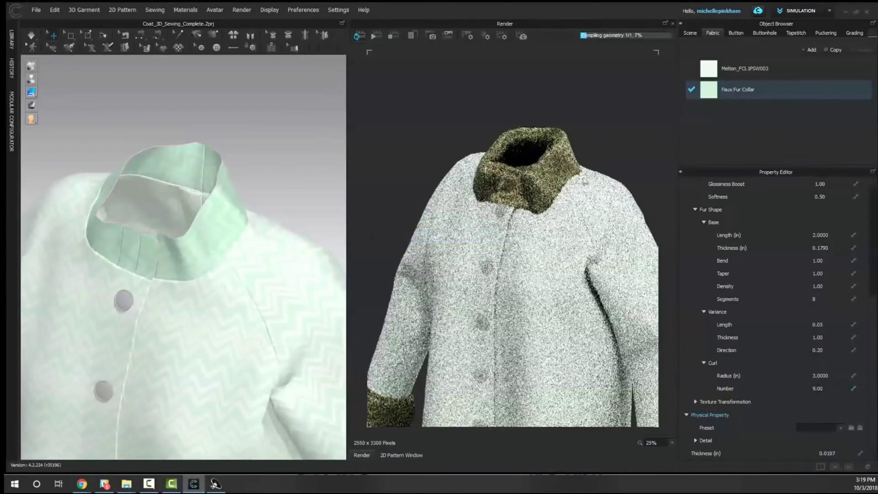
Step: Change the garment's surface display style in the 3D view and restart the interactive render of the fur collar
left_click(393, 37)
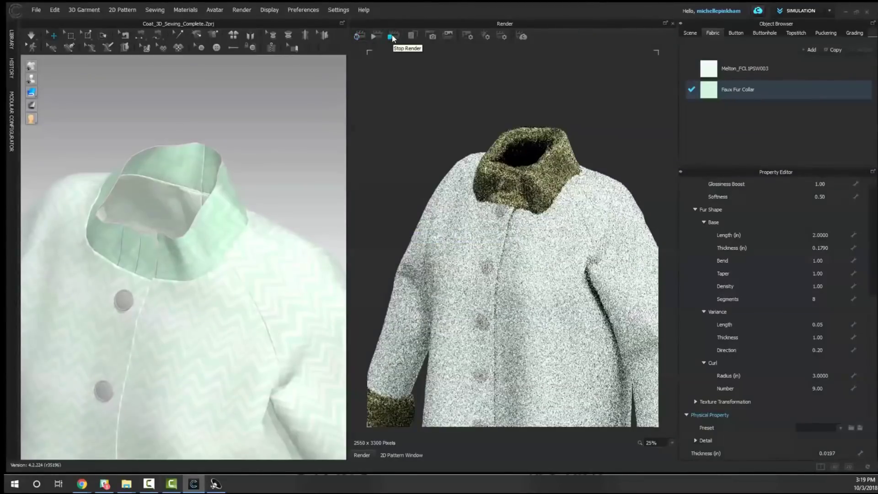
left_click(392, 37)
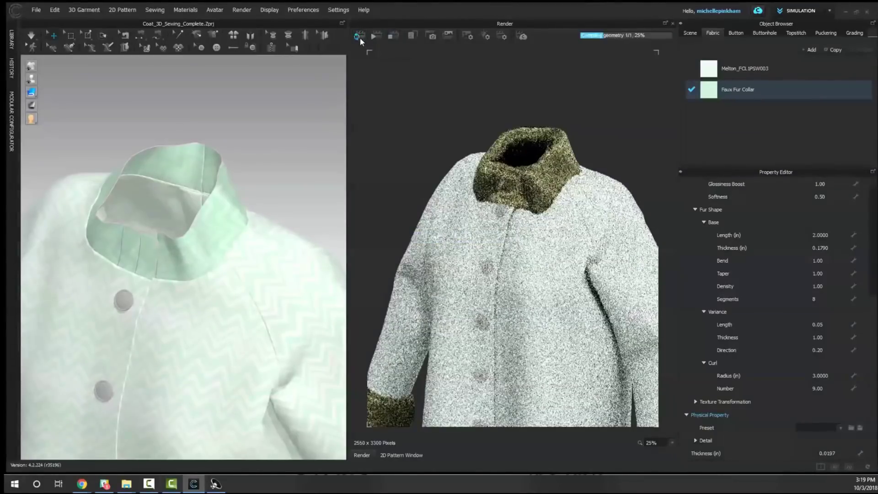
left_click(419, 37)
left_click(43, 93)
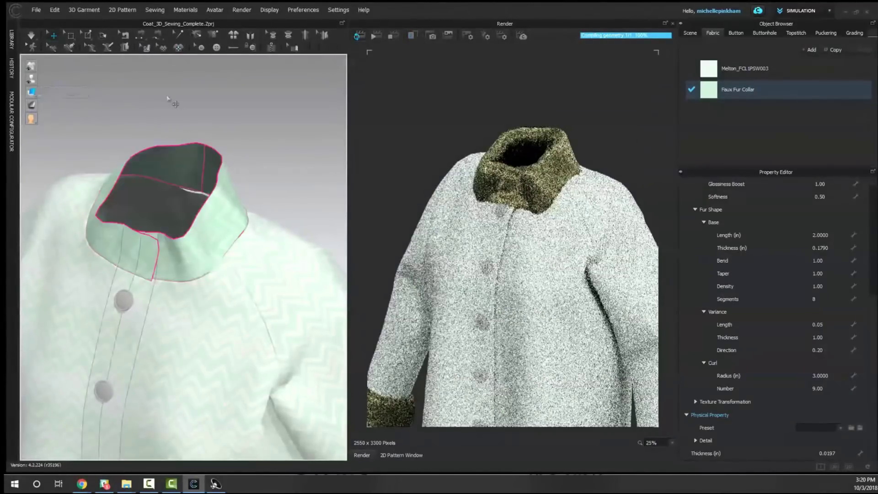
left_click(393, 37)
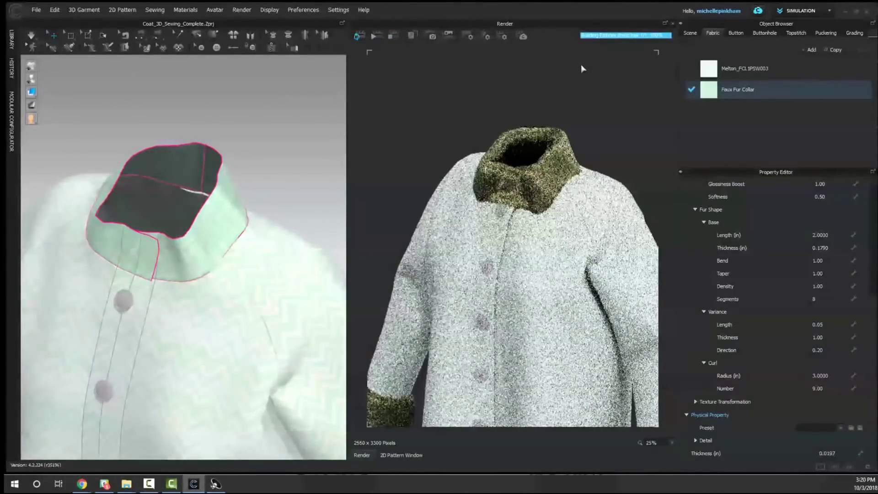
mouse_move(33, 93)
left_click(397, 38)
left_click(360, 37)
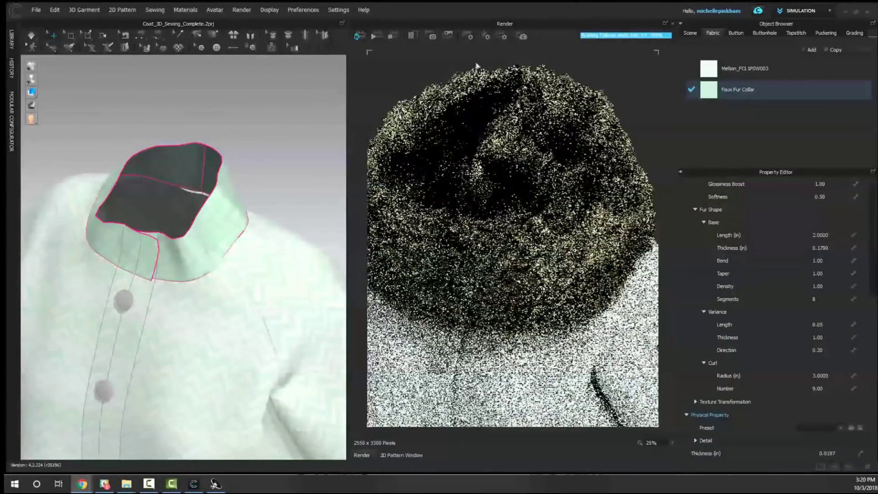
Step: Render the full coat with its fur collar and cuffs from a three-quarter front view and stop the render
scroll(508, 239, "down", 3)
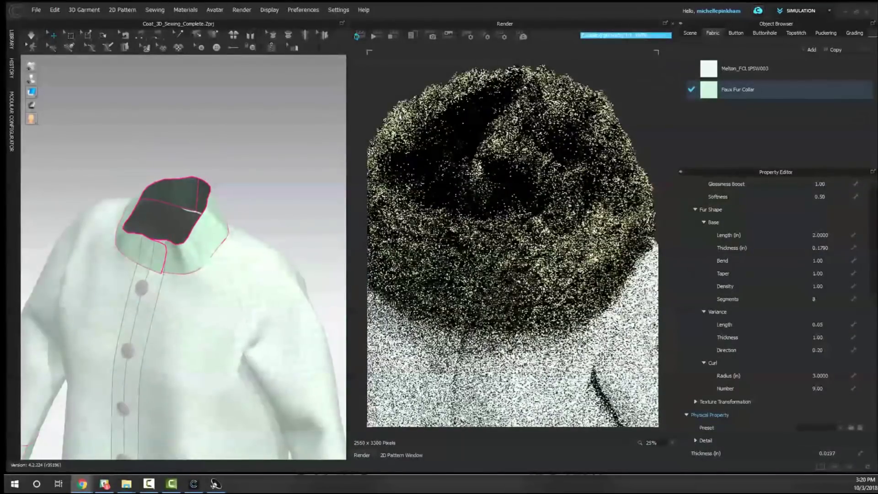
scroll(598, 263, "down", 5)
scroll(239, 267, "up", 4)
right_click_drag(238, 254, 239, 196)
scroll(253, 194, "down", 2)
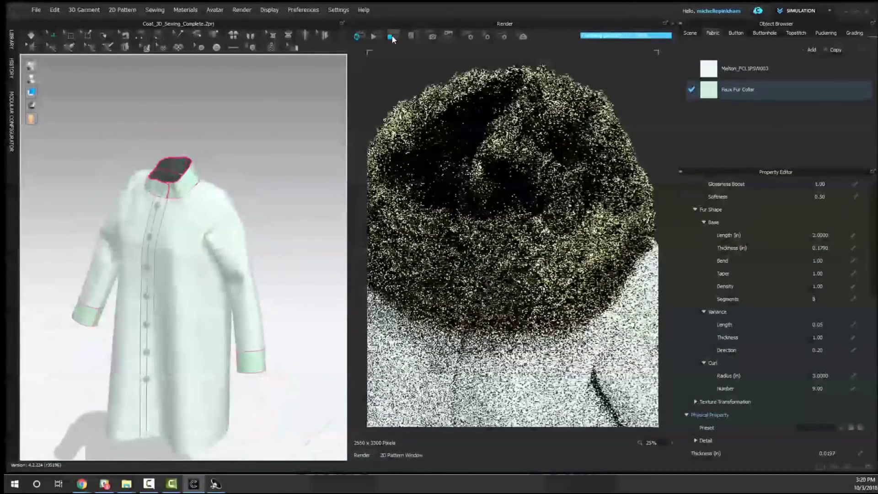
left_click(392, 39)
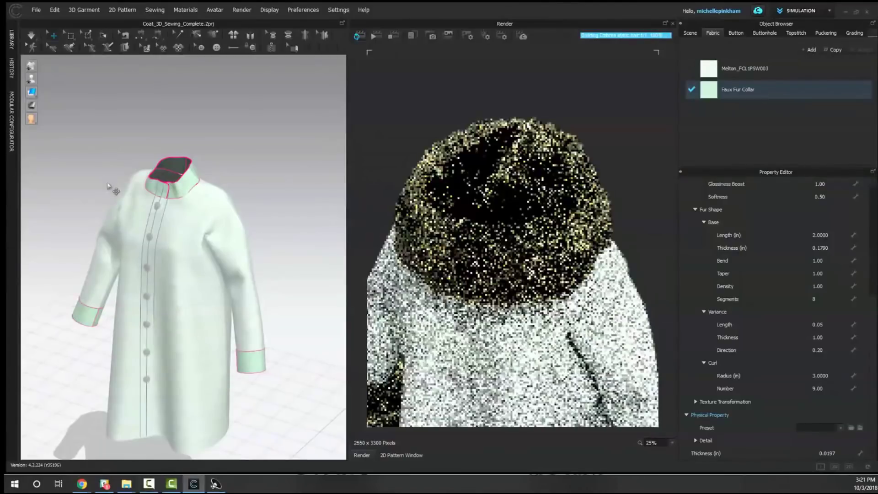
right_click_drag(196, 219, 220, 220)
middle_click_drag(221, 220, 221, 211)
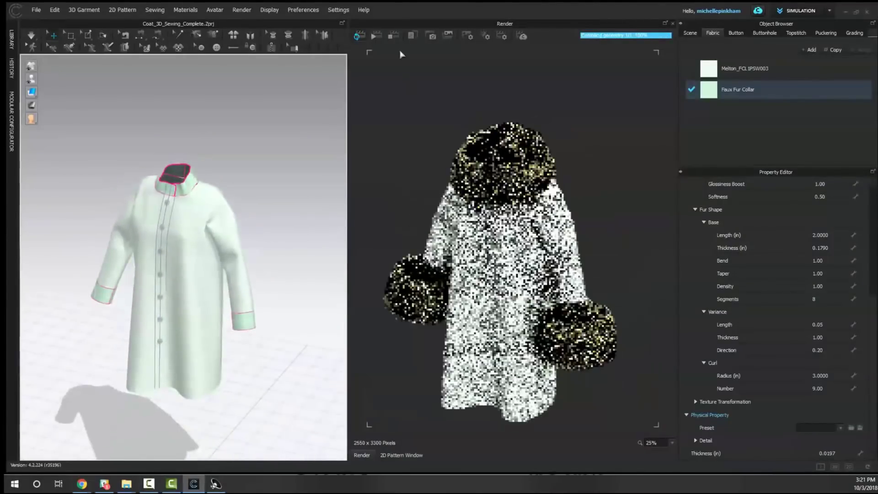
left_click(390, 41)
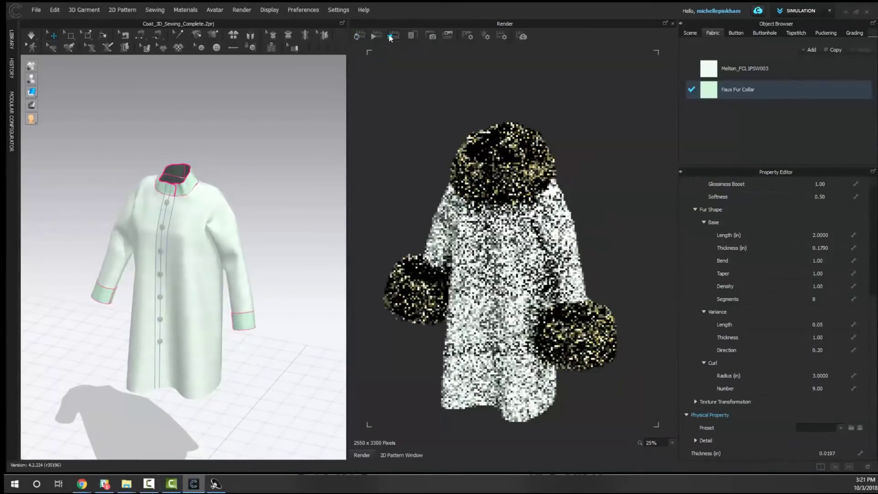
Step: Examine the coat from the front and side, and review the fur shape parameters of the Faux Fur Collar fabric
left_click(274, 165)
right_click_drag(155, 261, 214, 201)
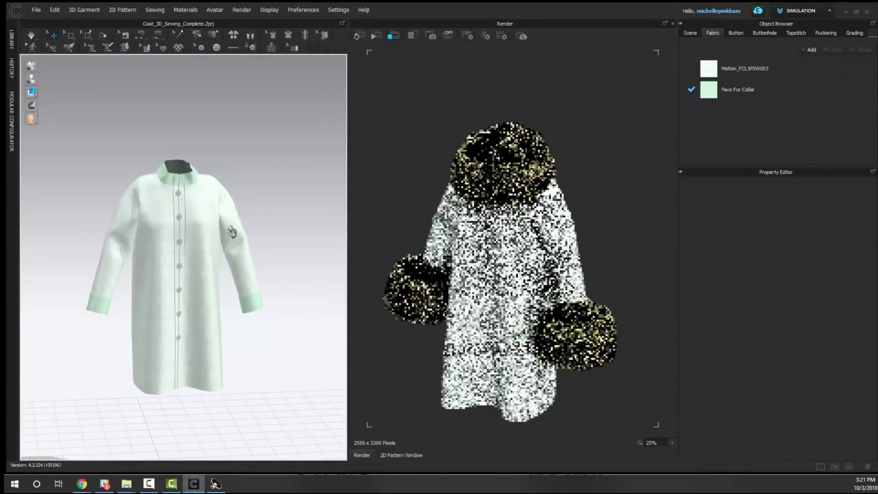
right_click_drag(231, 232, 208, 222)
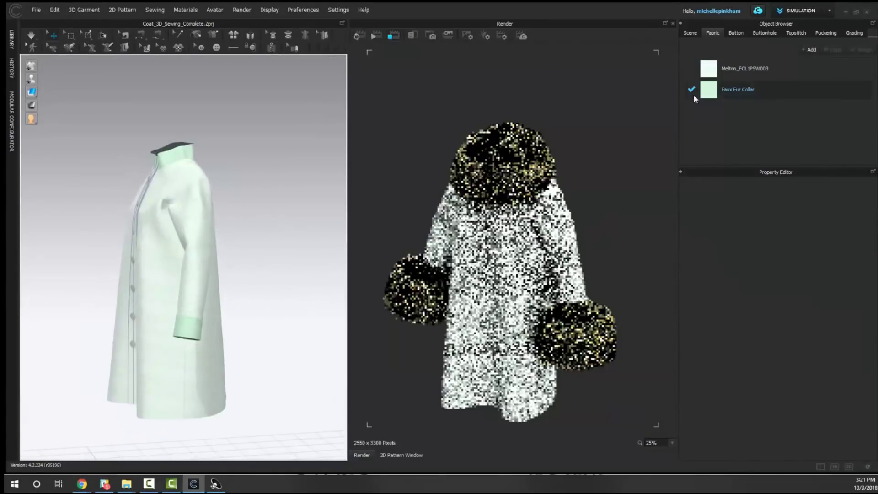
left_click(486, 183)
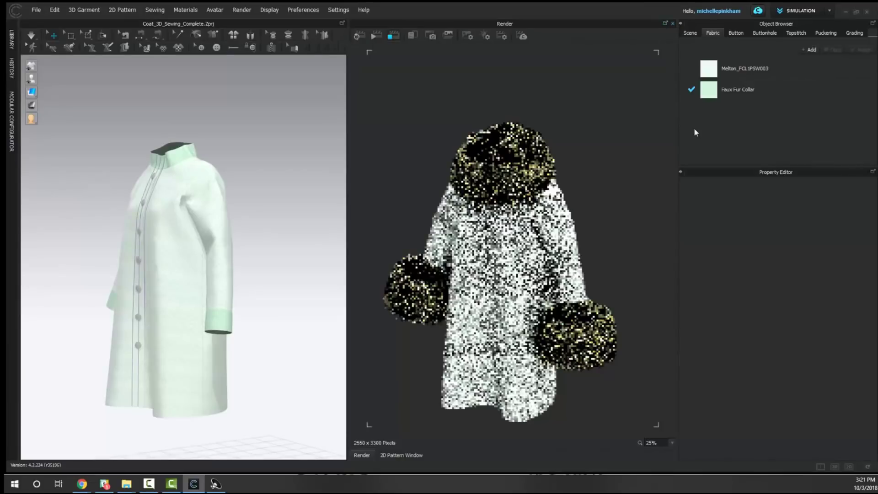
left_click(754, 88)
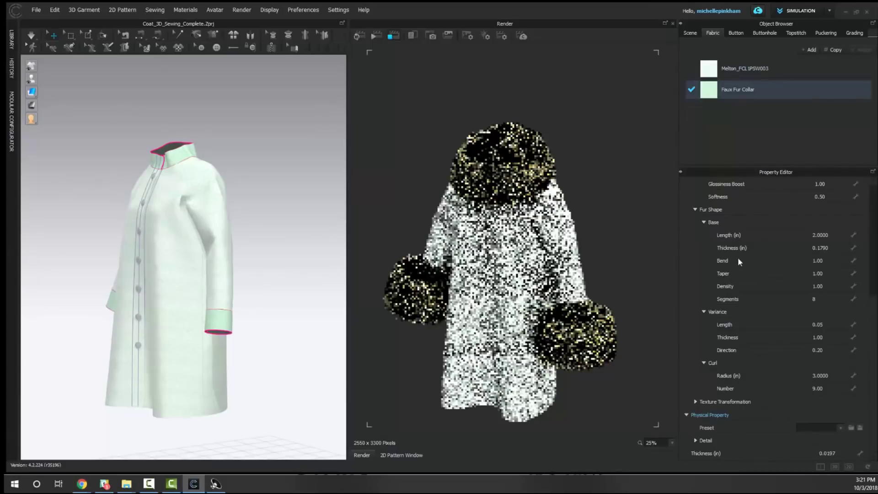
left_click(837, 262)
left_click(599, 165)
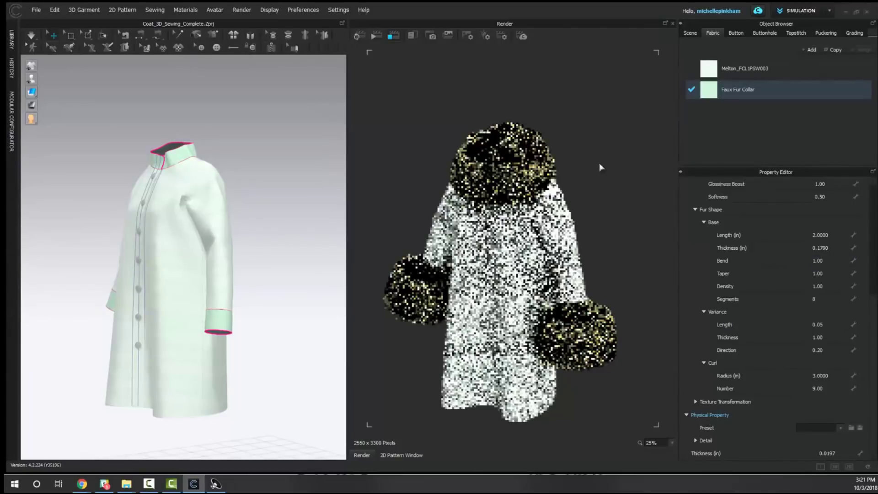
Step: Close the Render window and bring the coat's upper front buttons into close view
left_click(672, 23)
right_click_drag(271, 212, 215, 212)
scroll(241, 204, "up", 3)
middle_click_drag(215, 212, 225, 255)
scroll(225, 254, "up", 3)
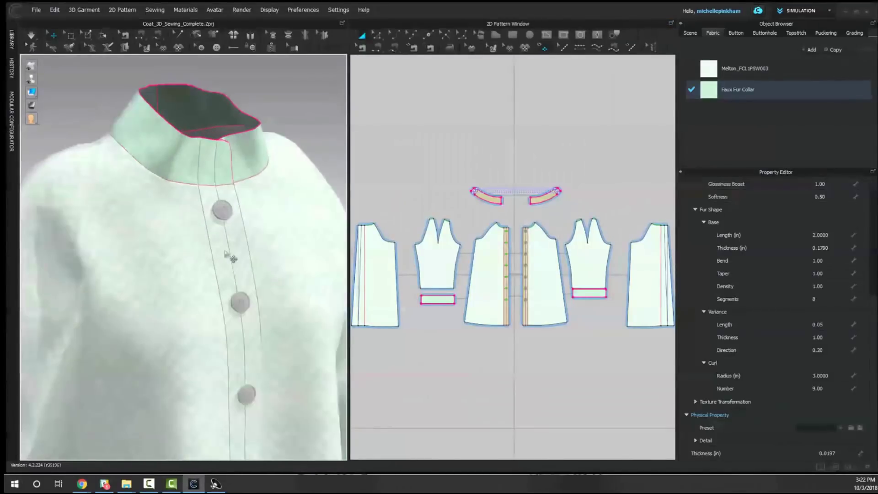
scroll(225, 255, "up", 5)
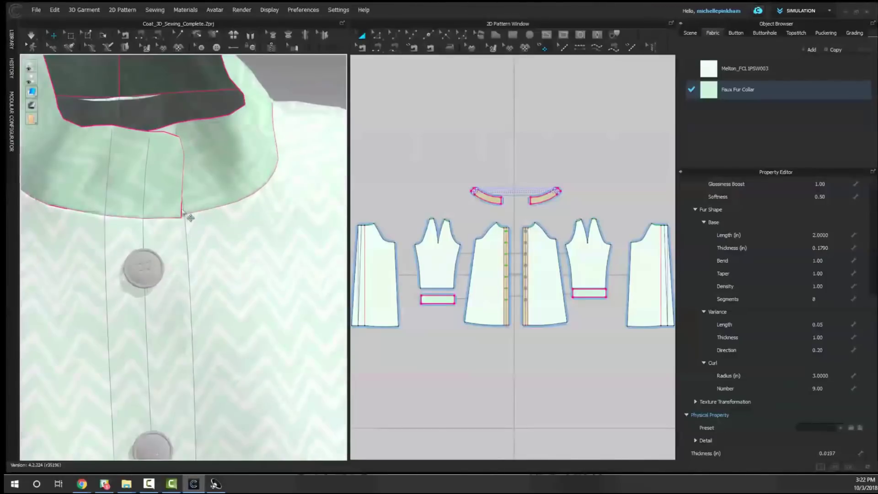
Step: Open the thread material settings of the Default Button style with one coat button in close view
left_click(737, 34)
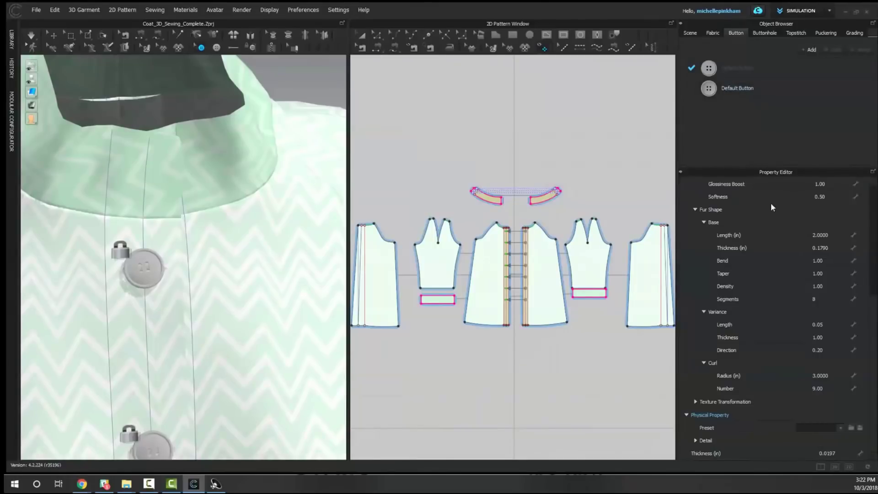
scroll(851, 248, "up", 5)
scroll(178, 292, "up", 3)
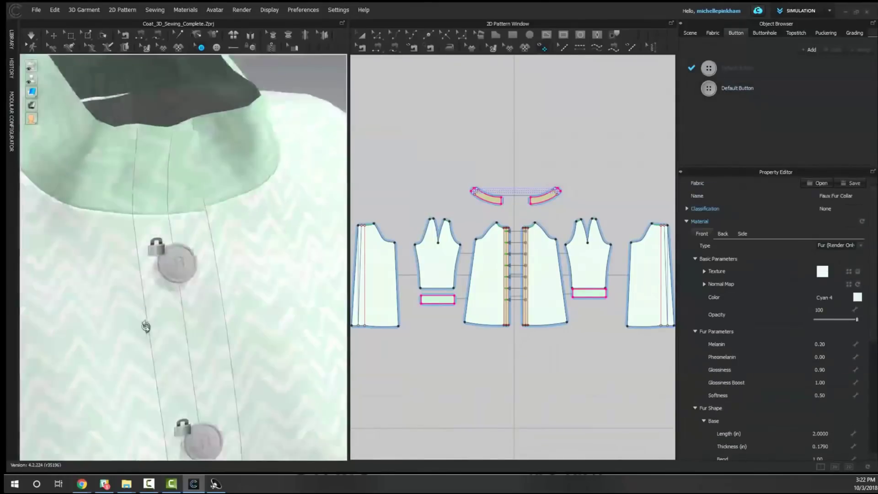
scroll(178, 291, "up", 3)
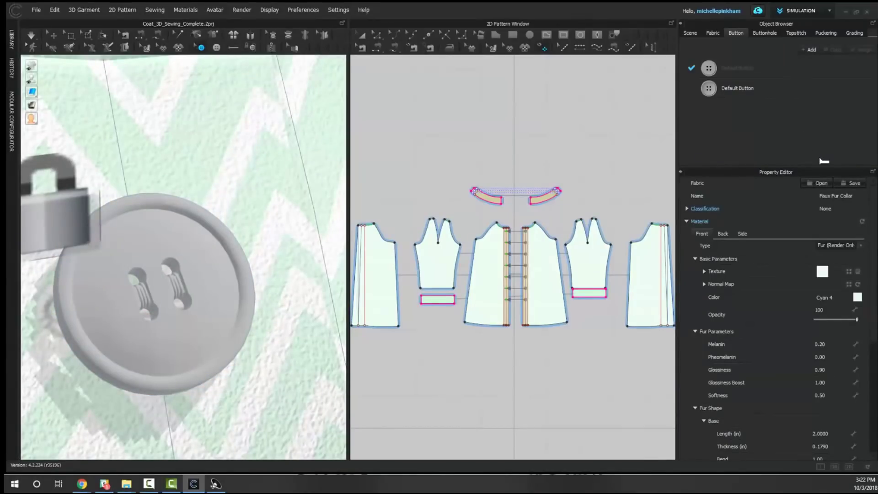
left_click(754, 88)
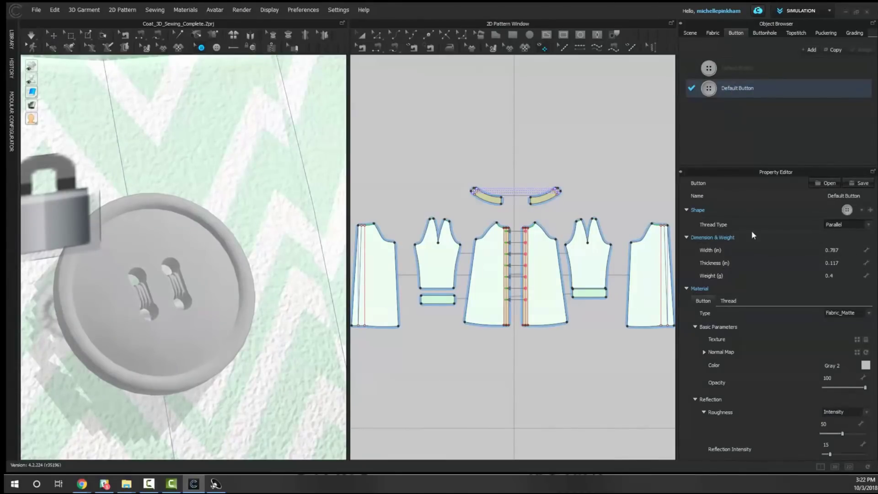
left_click(731, 300)
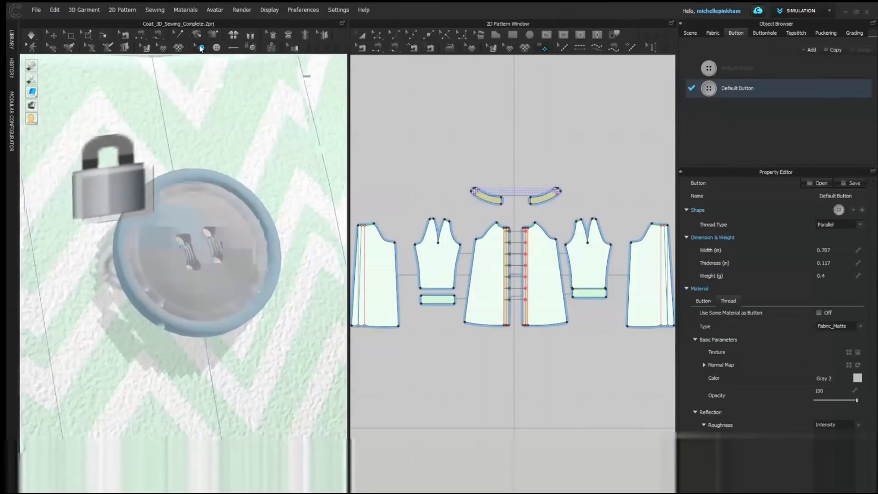
Step: Set the Default Button's thread type to Square and turn off using the same material as the button for the thread
left_click(210, 210)
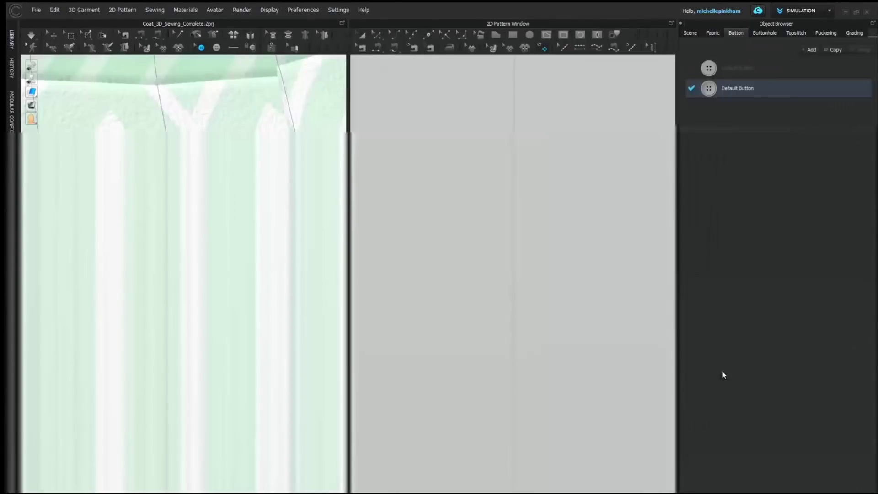
mouse_move(833, 387)
left_mouse_down()
mouse_move(849, 388)
mouse_move(832, 388)
left_mouse_up()
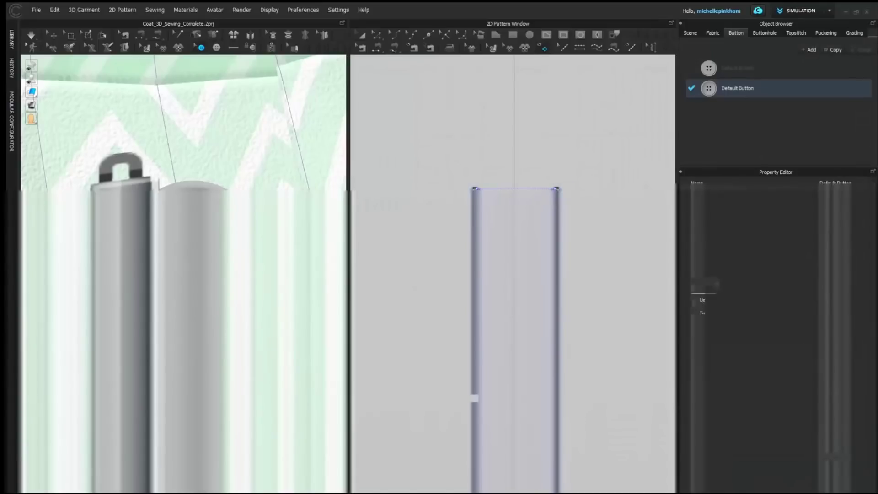
left_click(829, 212)
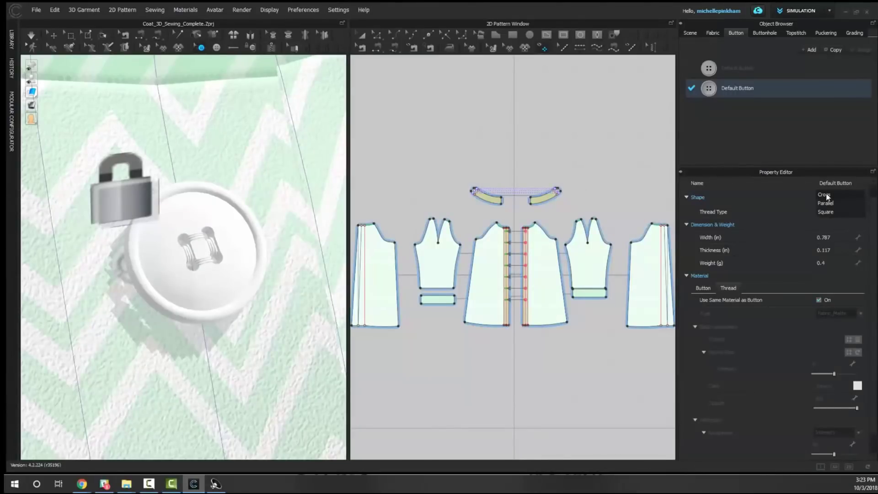
left_click(820, 302)
left_click(819, 300)
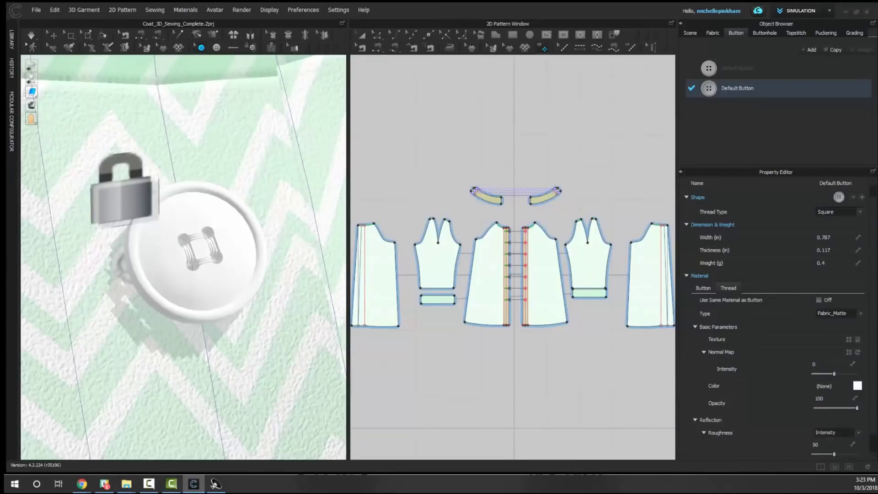
Step: Change the button thread's color to a muted red with RGB values 180, 107, 107
left_click(856, 386)
left_click(343, 144)
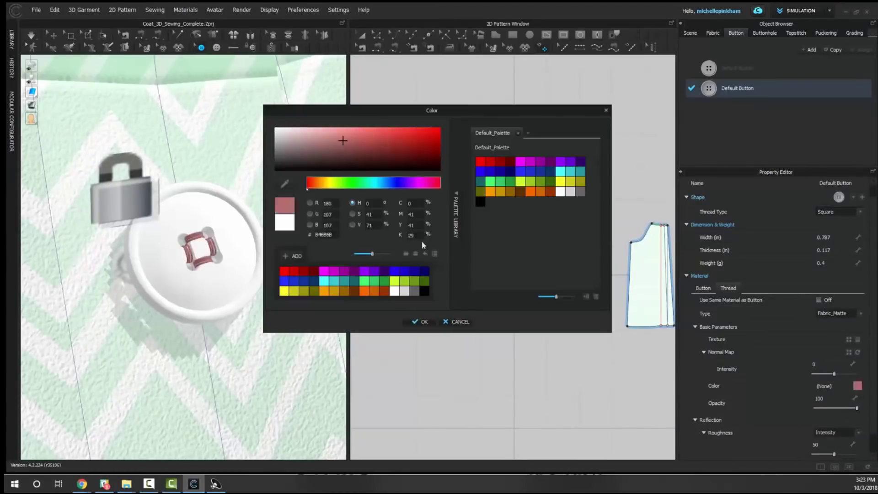
left_click(420, 322)
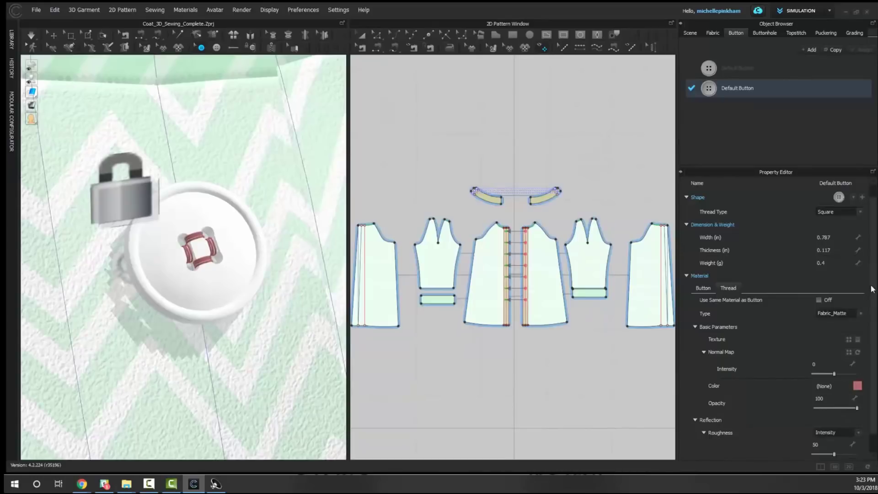
scroll(846, 432, "down", 1)
left_click(841, 413)
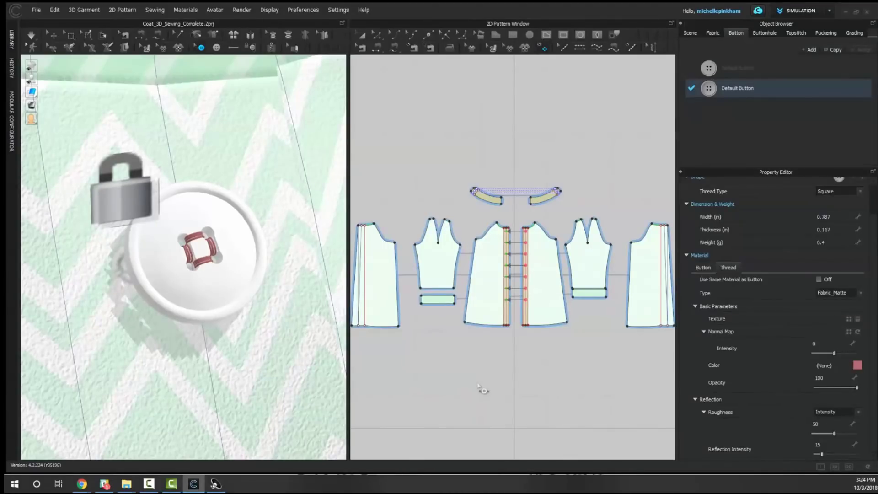
right_click(198, 331)
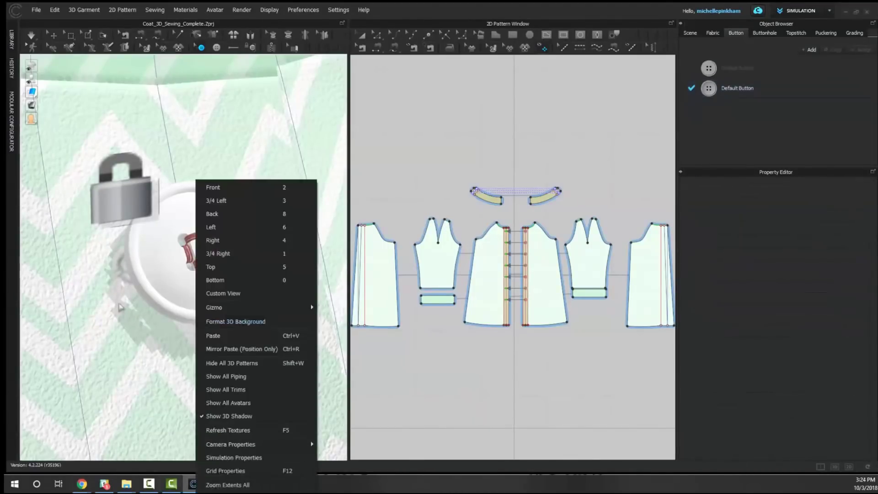
Step: Examine the button on the coat's upper front and the whole coat from the front
left_click(122, 306)
scroll(154, 332, "down", 5)
scroll(154, 332, "down", 2)
right_click_drag(155, 331, 184, 352)
right_click_drag(218, 388, 229, 382)
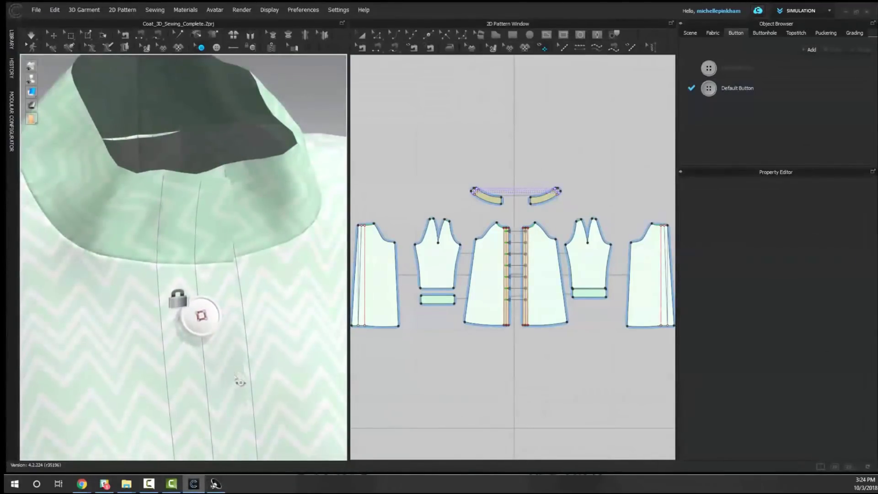
key("2")
right_click_drag(231, 300, 240, 314)
scroll(241, 314, "up", 3)
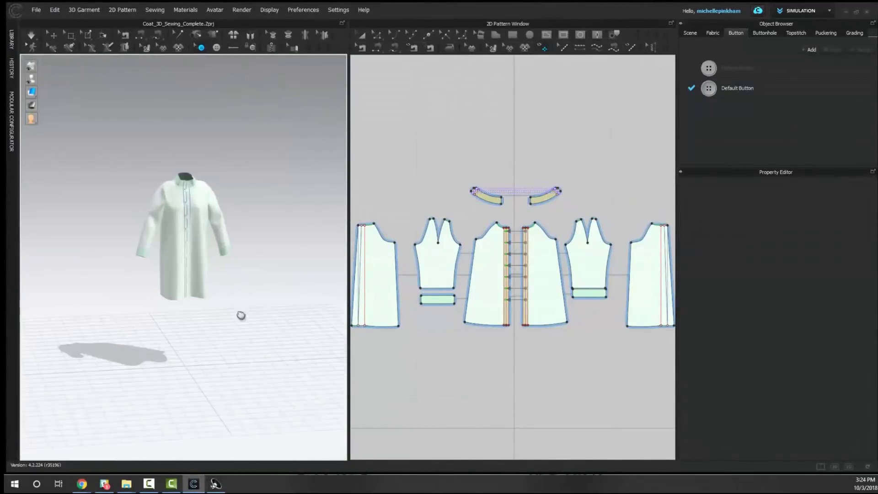
middle_click_drag(241, 314, 223, 327)
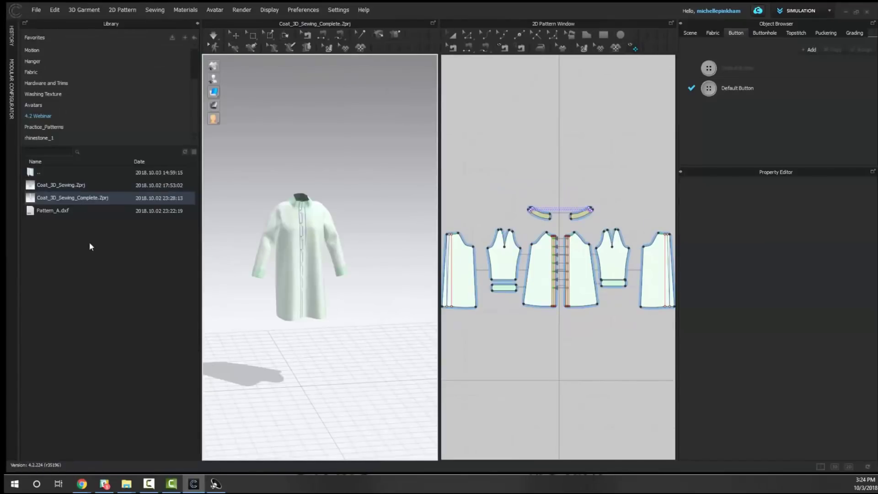
Step: Open the Trims_Example_A.Zprj project with its garment and avatar, without saving the coat project
double_click(34, 172)
double_click(54, 249)
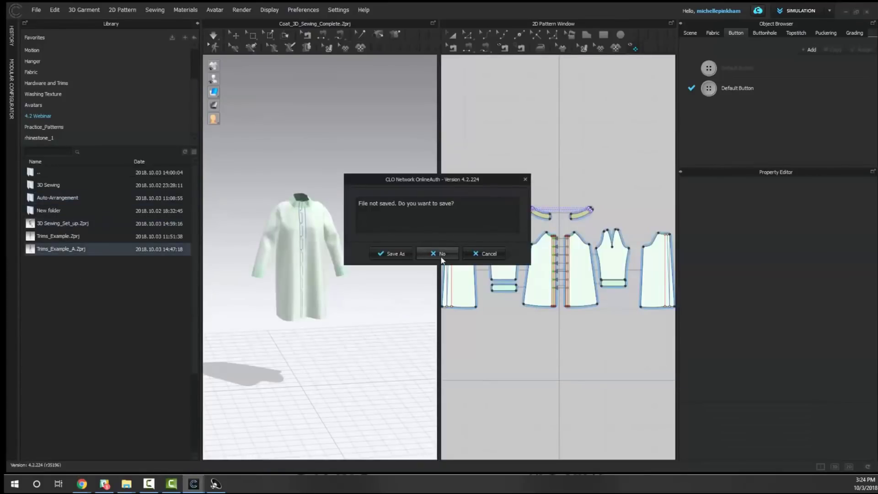
left_click(440, 254)
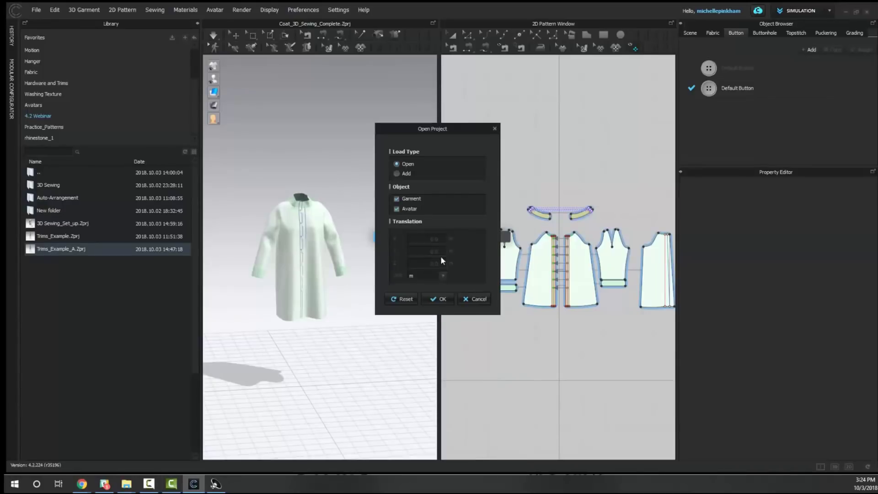
left_click(440, 292)
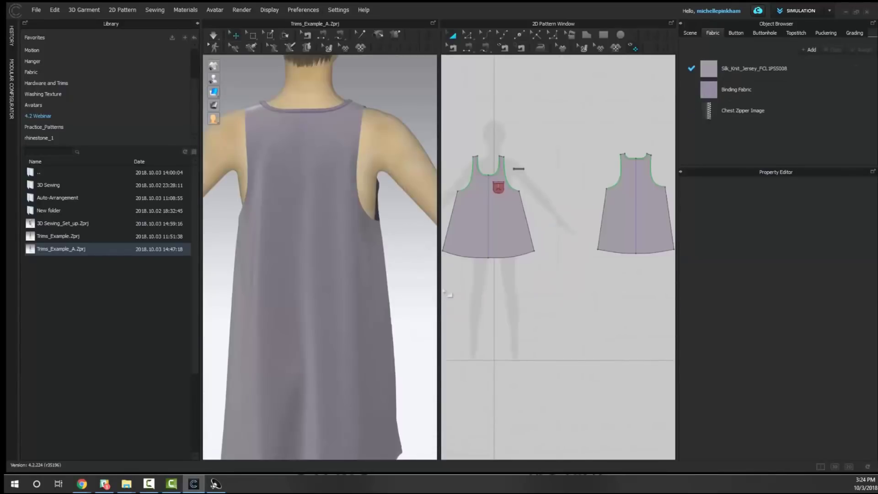
Step: Collapse the library and widen the 3D view, showing the tank top's front neckline and chest zipper
left_click(197, 24)
right_click_drag(238, 284, 227, 320)
scroll(256, 315, "up", 3)
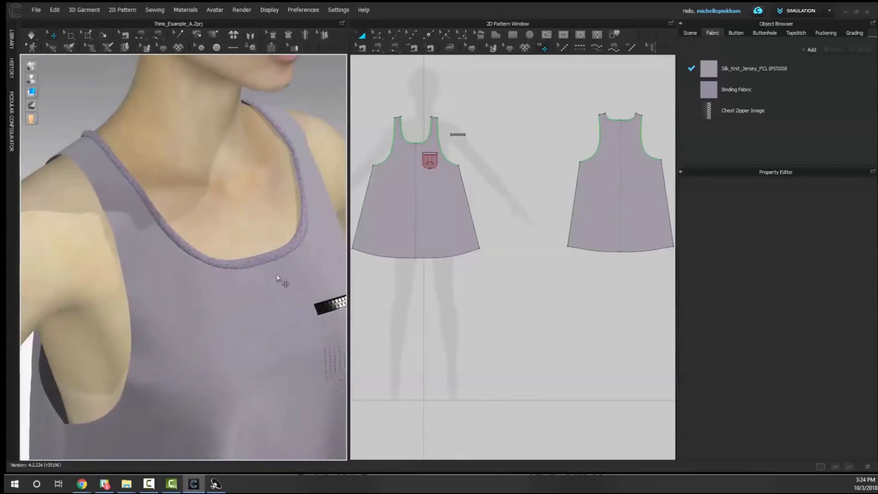
left_click(448, 175)
right_click_drag(239, 187, 188, 193)
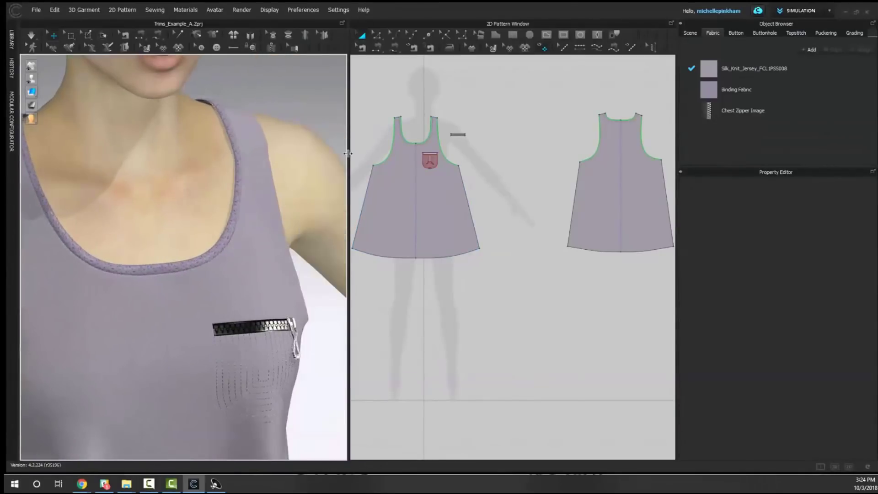
left_click_drag(347, 152, 429, 156)
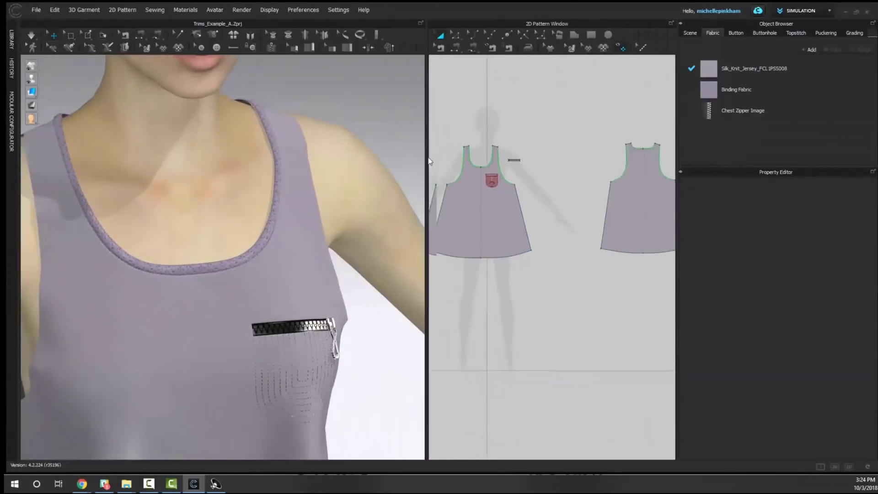
Step: Select the tank top's neckline binding for editing in the 3D view
left_click(350, 48)
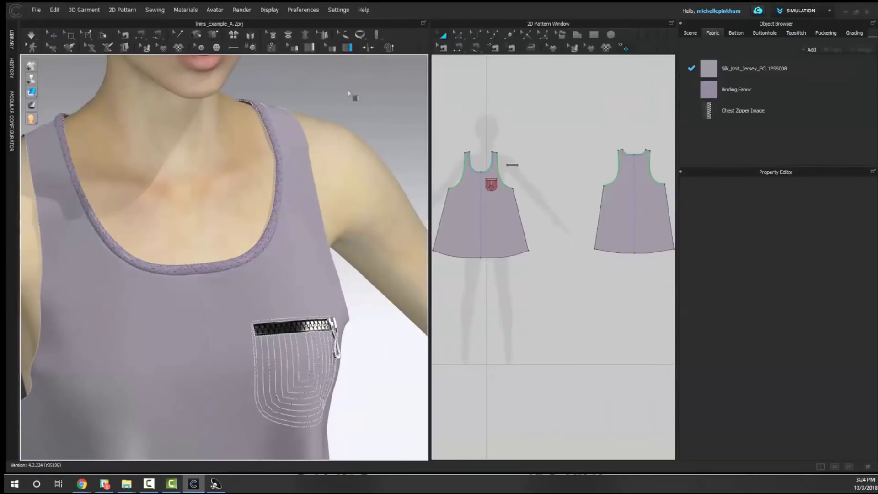
middle_click_drag(294, 133, 326, 151)
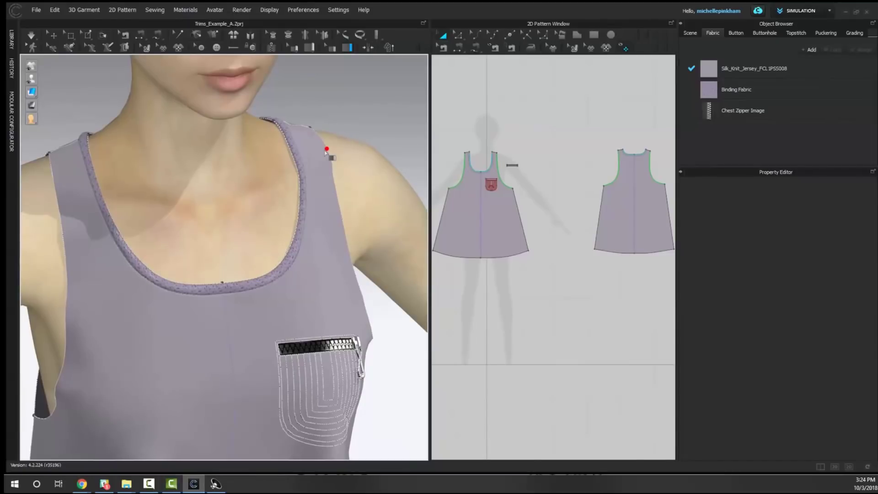
left_click(329, 45)
right_click_drag(285, 194, 248, 199)
left_click(302, 176)
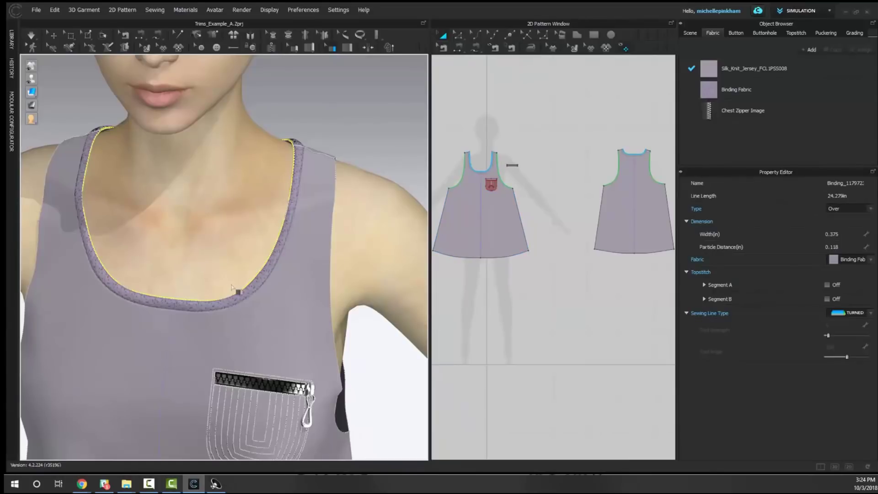
Step: Turn on topstitching for segments A and B of the neckline binding and set segment B's preset to POCKET TOPSTITCH
left_click(333, 49)
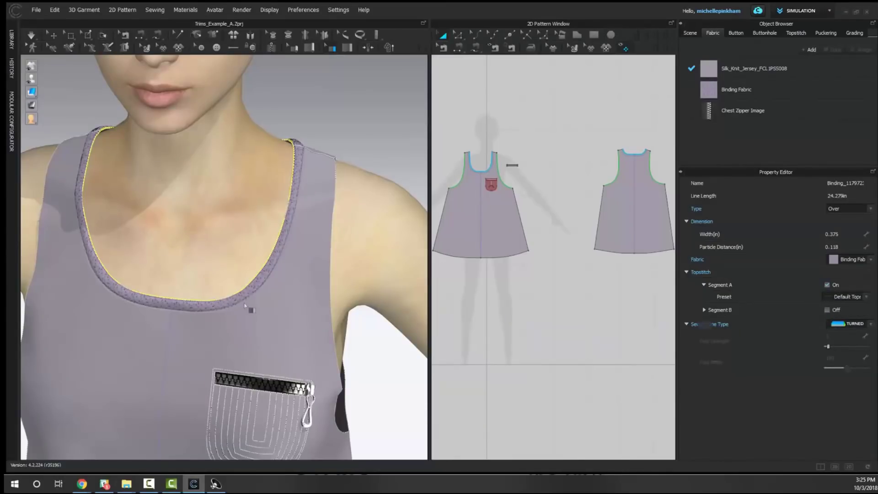
scroll(254, 309, "up", 5)
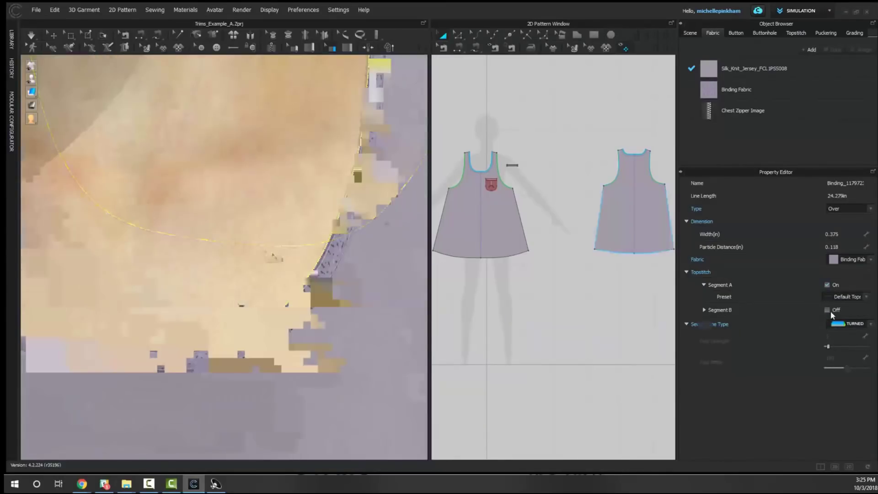
left_click(827, 310)
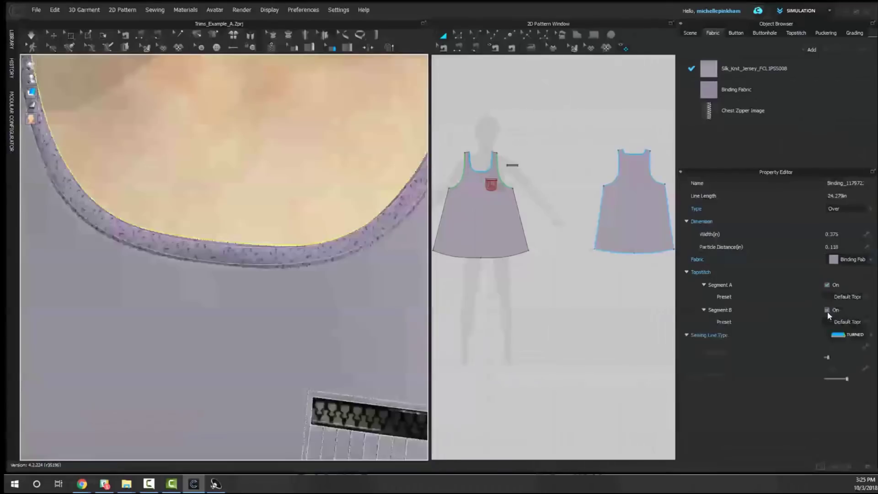
left_click(827, 309)
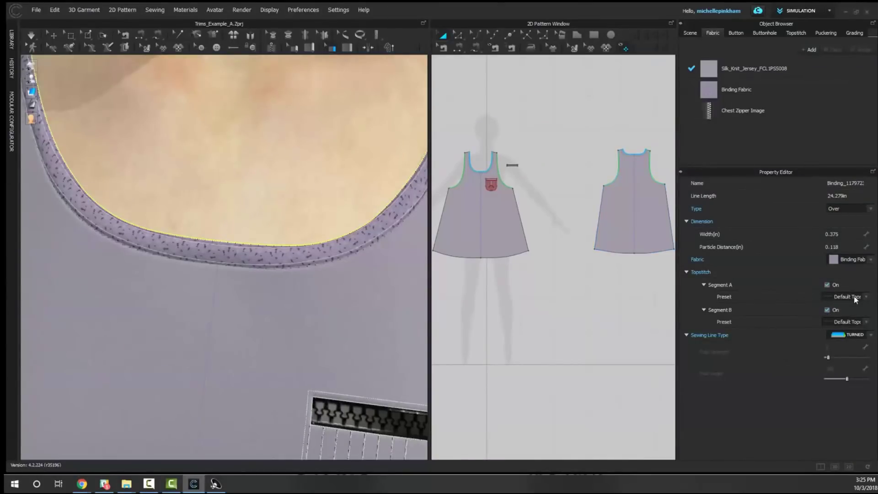
left_click(838, 322)
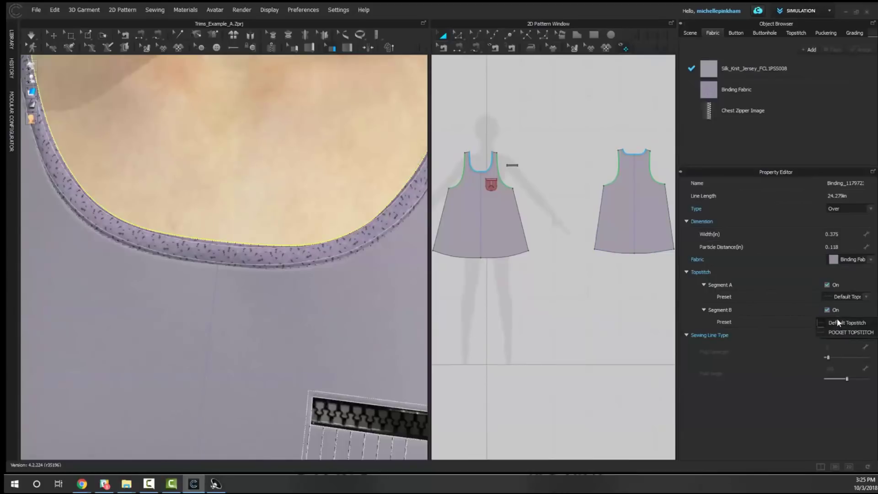
left_click(836, 333)
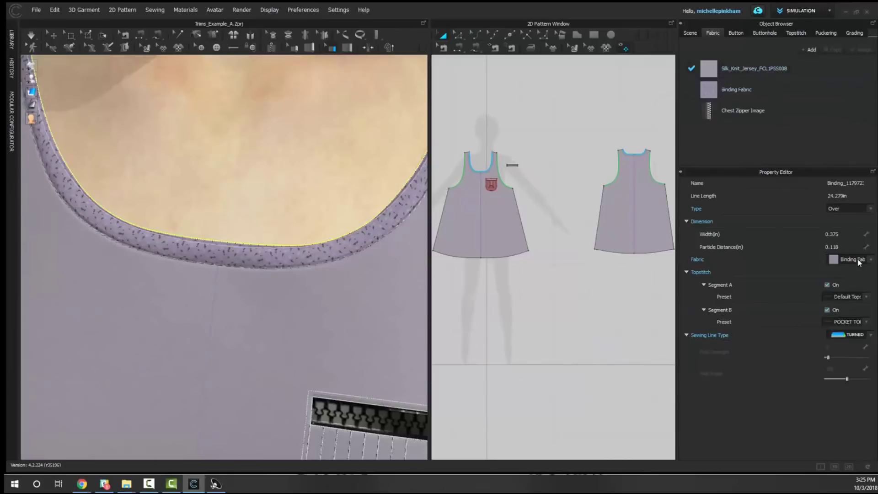
Step: Duplicate the POCKET TOPSTITCH style and set the copy's offset to 1/32"
left_click(844, 322)
left_click(796, 33)
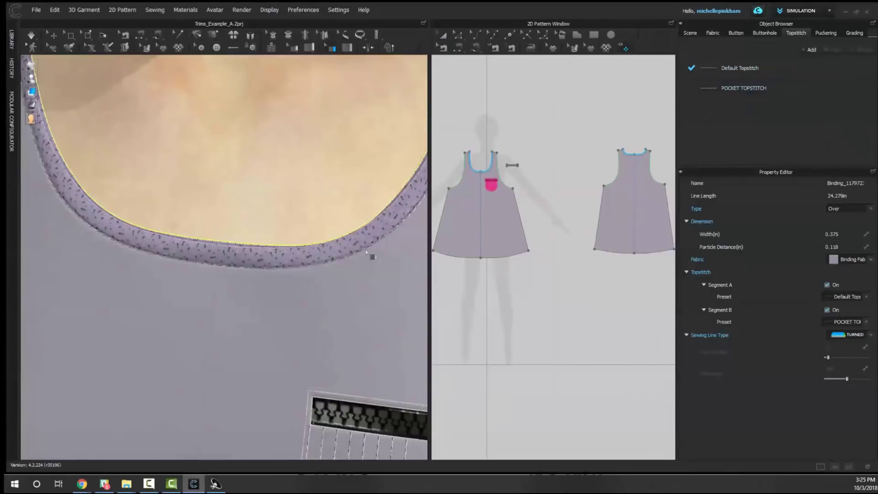
scroll(276, 275, "up", 3)
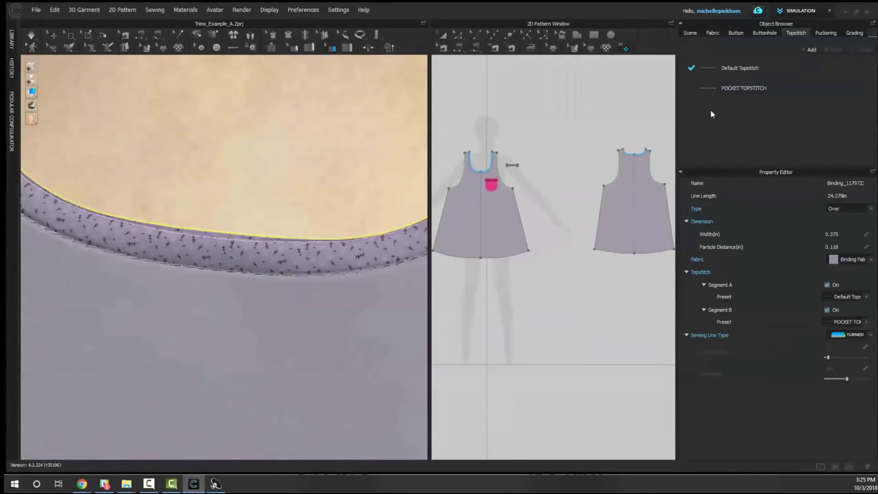
left_click(731, 91)
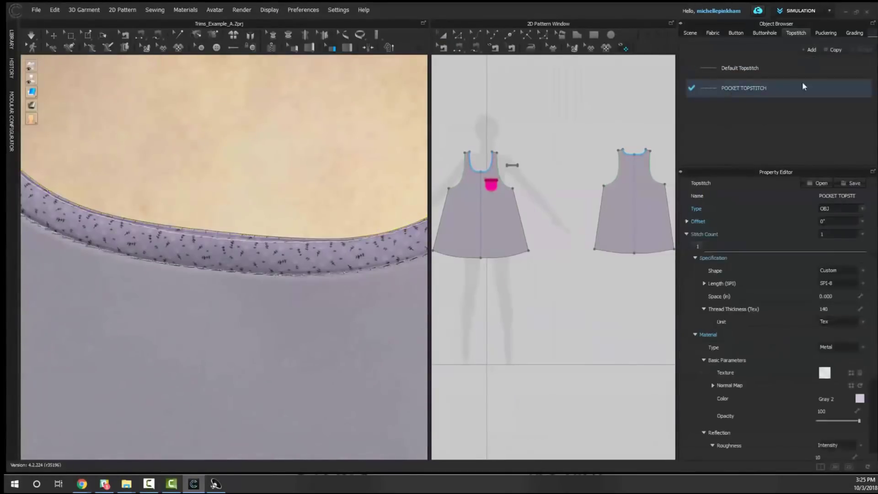
left_click(834, 49)
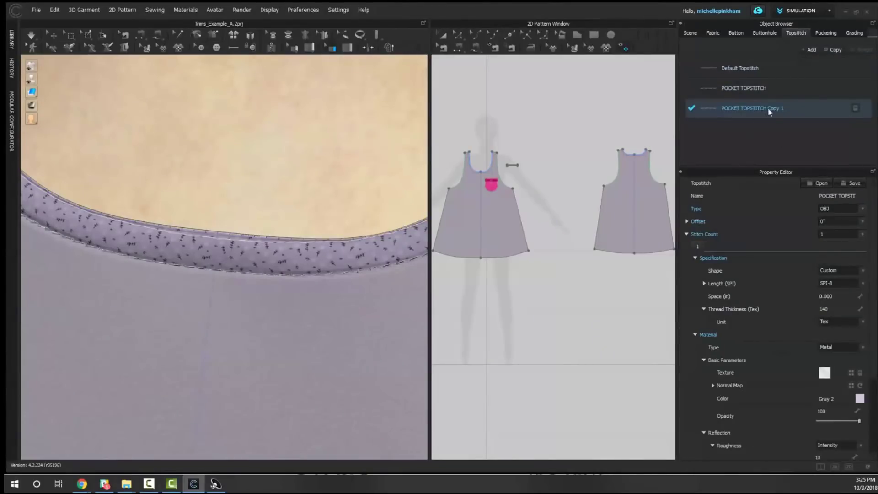
left_click(845, 221)
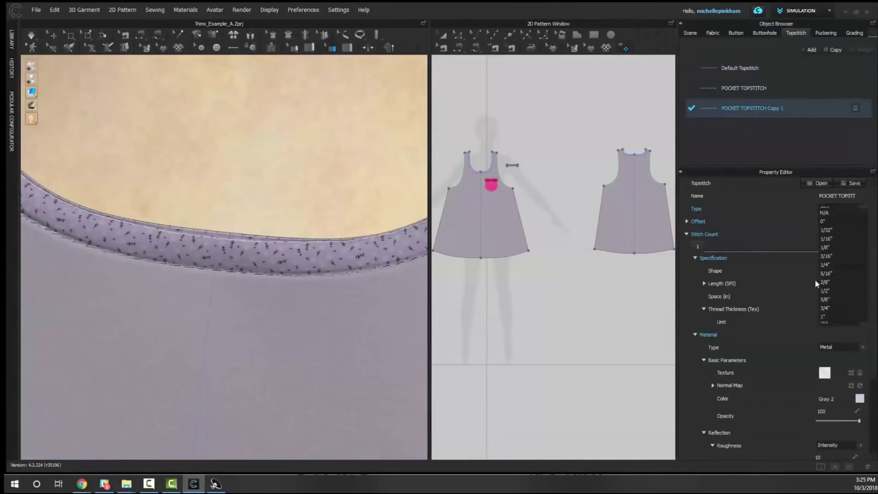
left_click(826, 238)
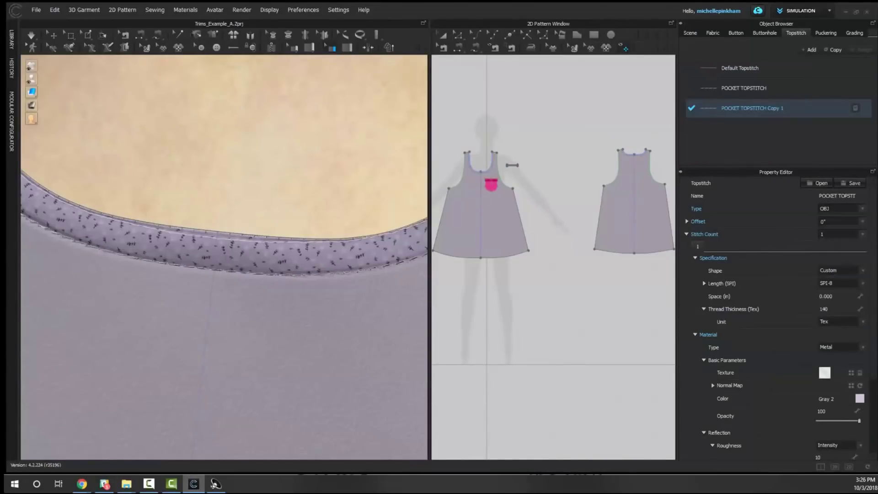
left_click(855, 223)
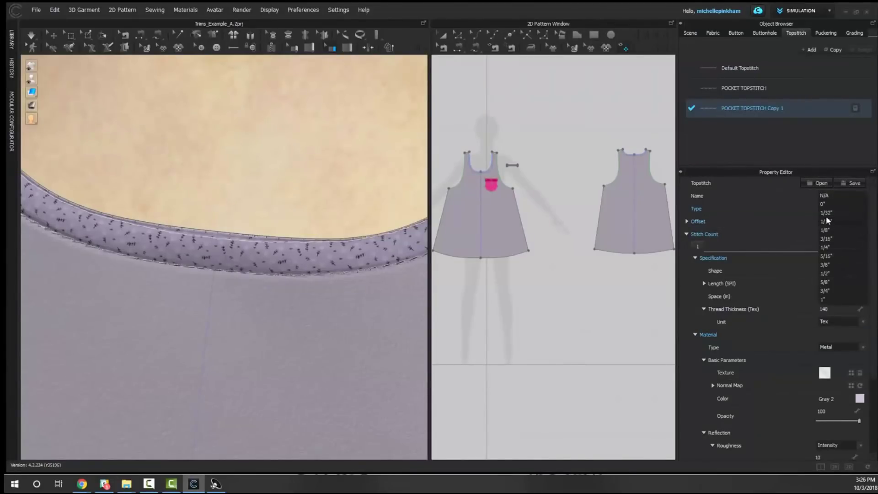
left_click(827, 212)
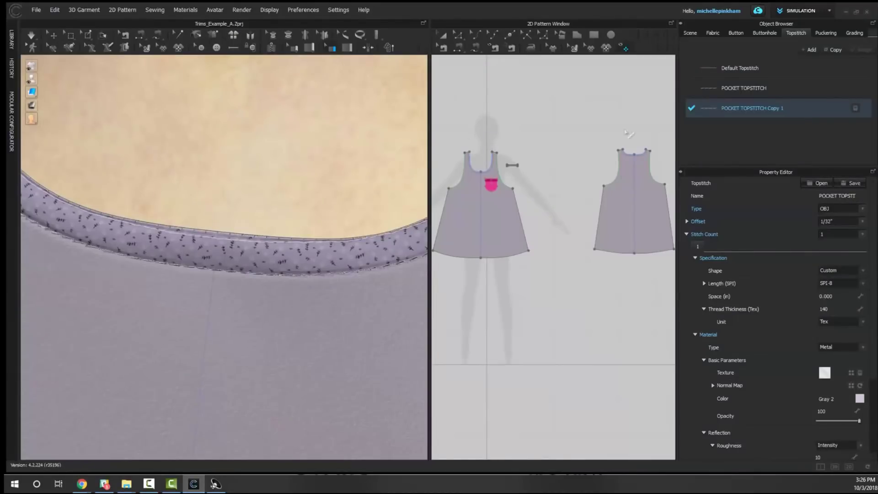
Step: Assign the copied POCKET TOPSTITCH style as the preset for both segments A and B of the neckline binding
left_click(326, 48)
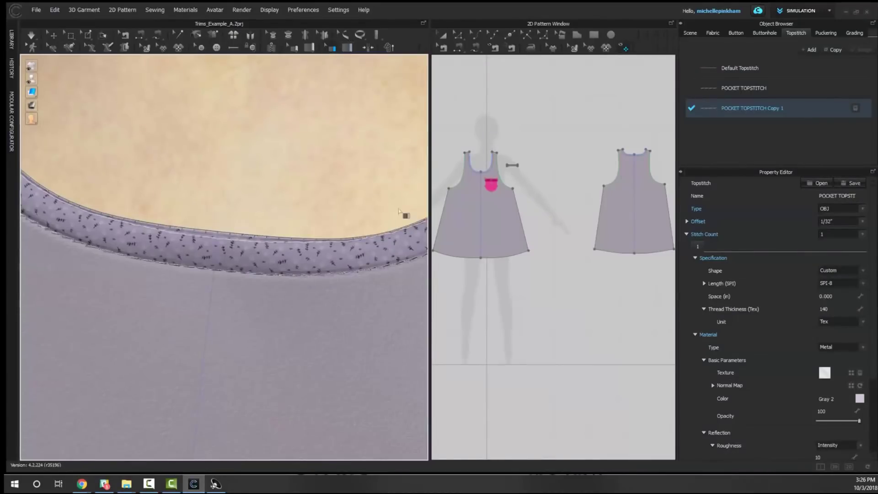
left_click(315, 246)
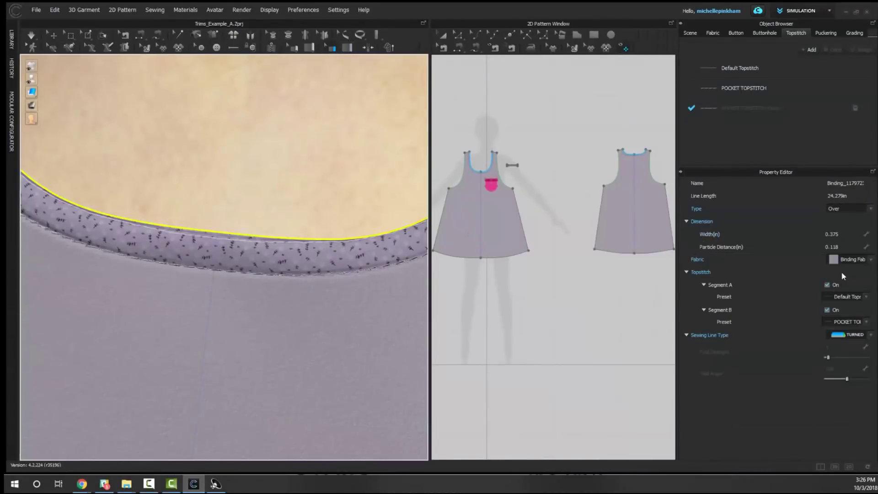
left_click(851, 322)
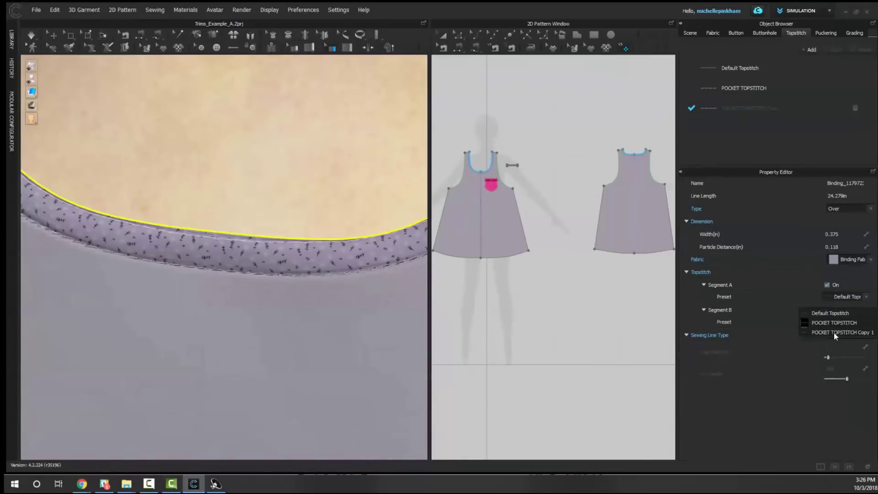
left_click(834, 331)
left_click(847, 296)
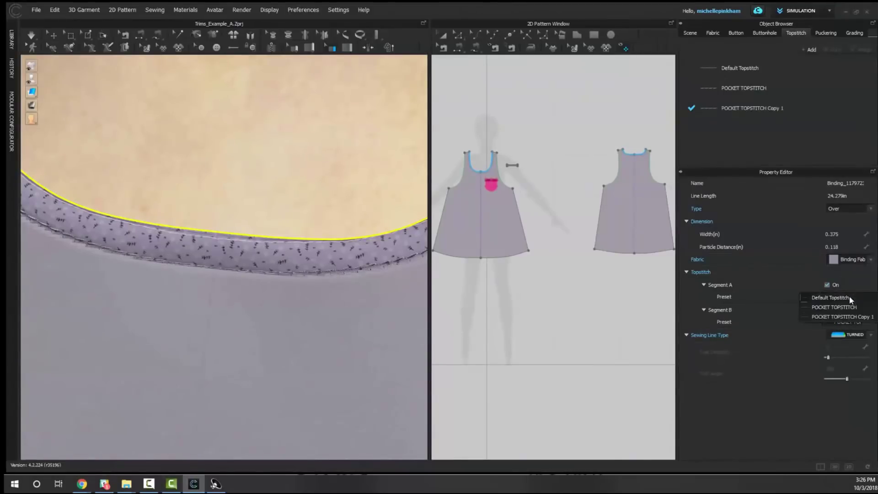
left_click(840, 317)
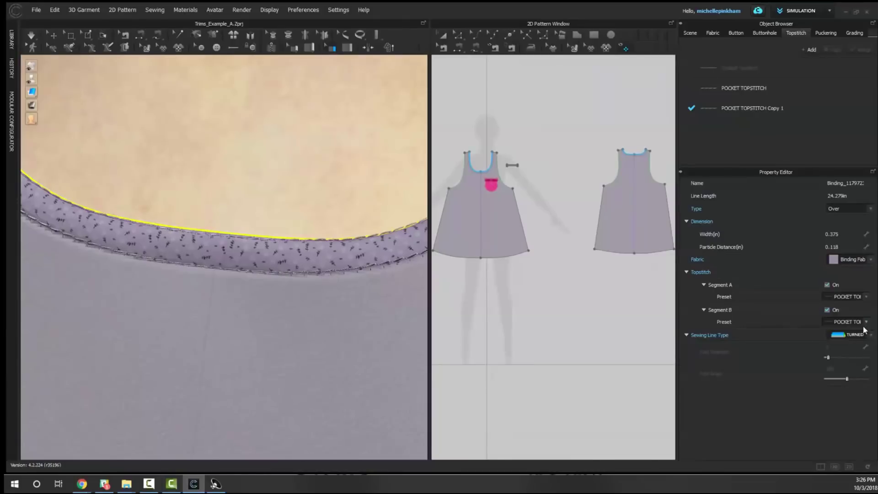
Step: Try a 1/8" offset on the POCKET TOPSTITCH Copy 1 style, and settle on an offset of 1/16"
left_click(767, 114)
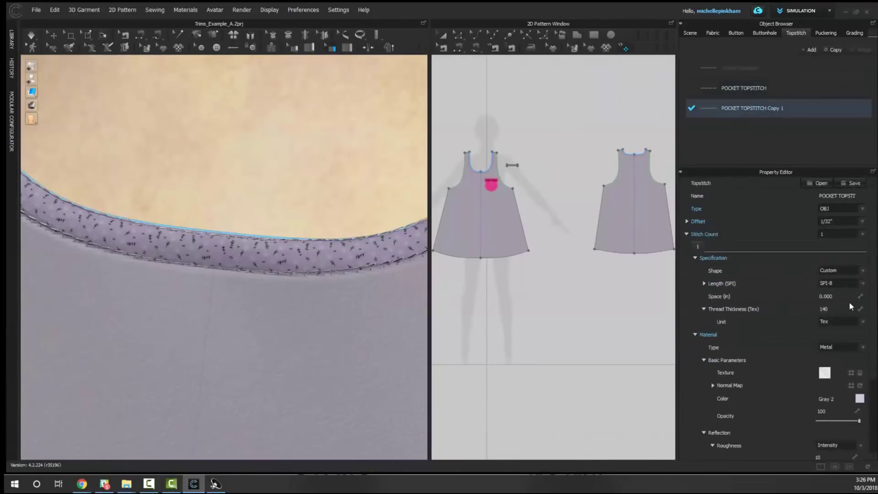
left_click(828, 222)
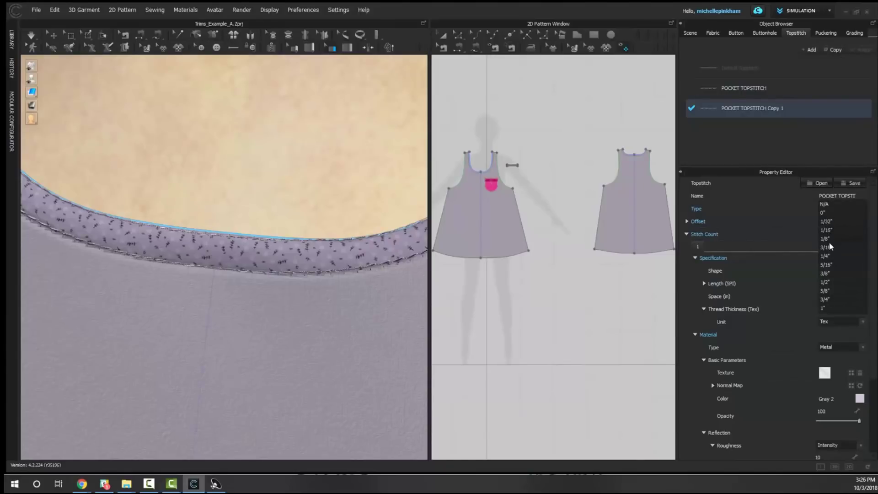
left_click(829, 239)
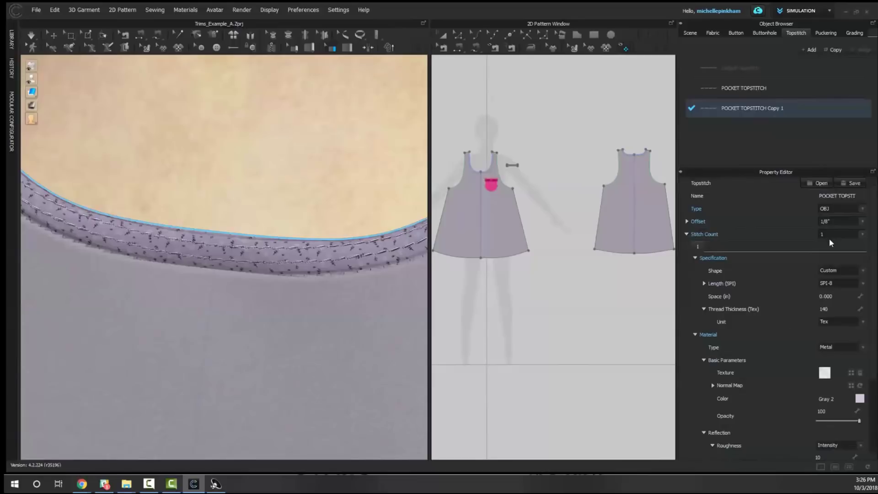
left_click(828, 221)
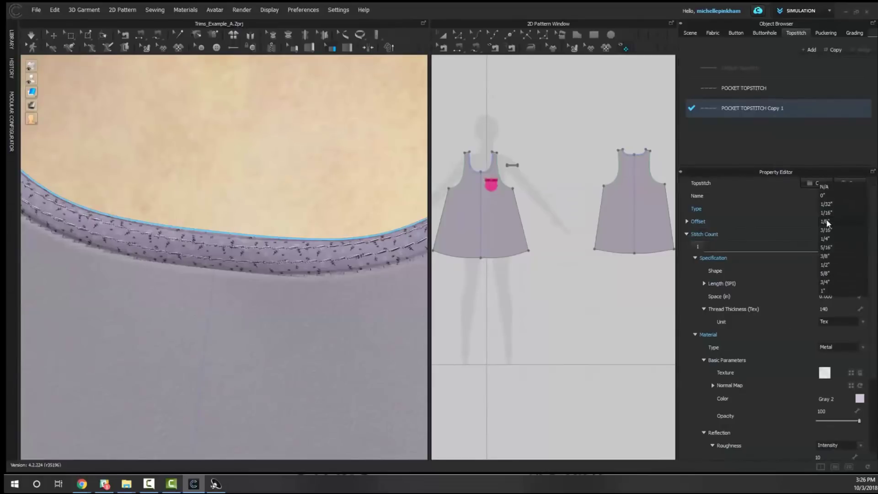
left_click(827, 222)
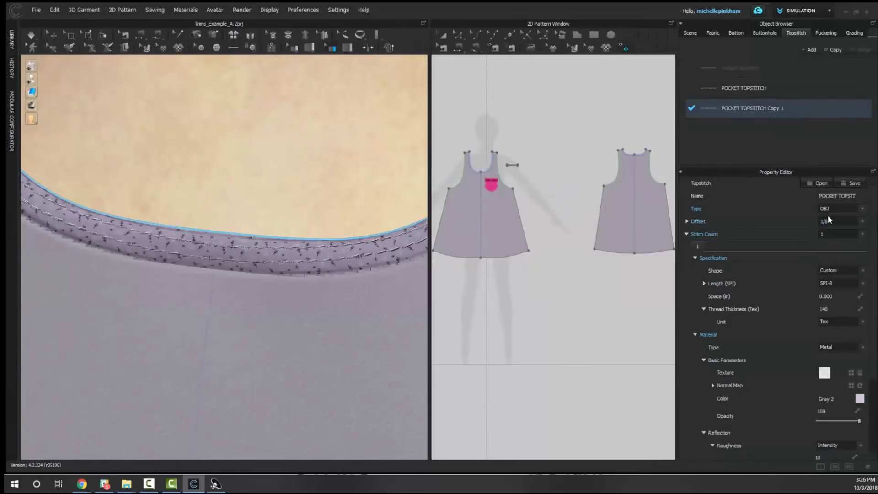
left_click(828, 218)
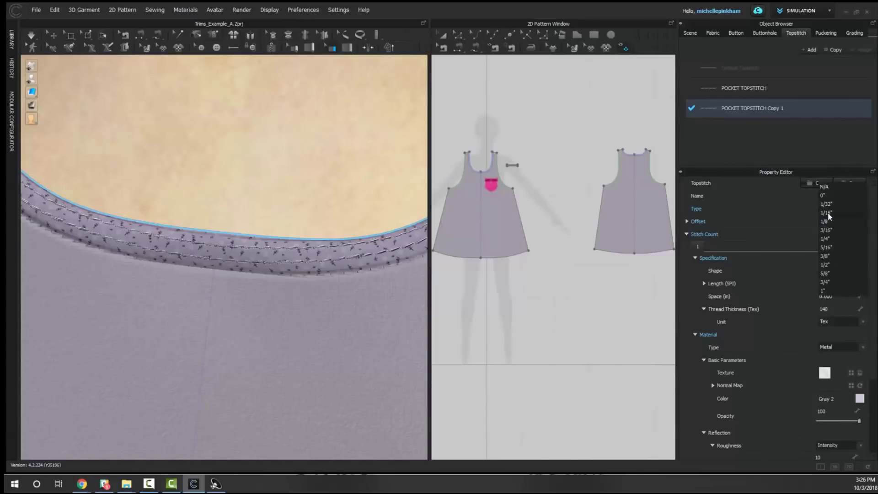
left_click(828, 212)
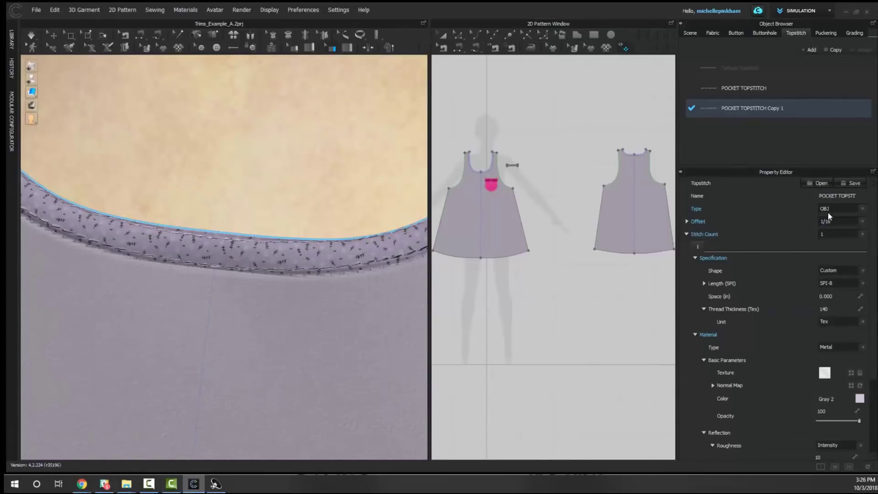
Step: Examine the neckline binding's topstitching up close and in the context of the whole neckline and chest pocket
scroll(316, 309, "down", 3)
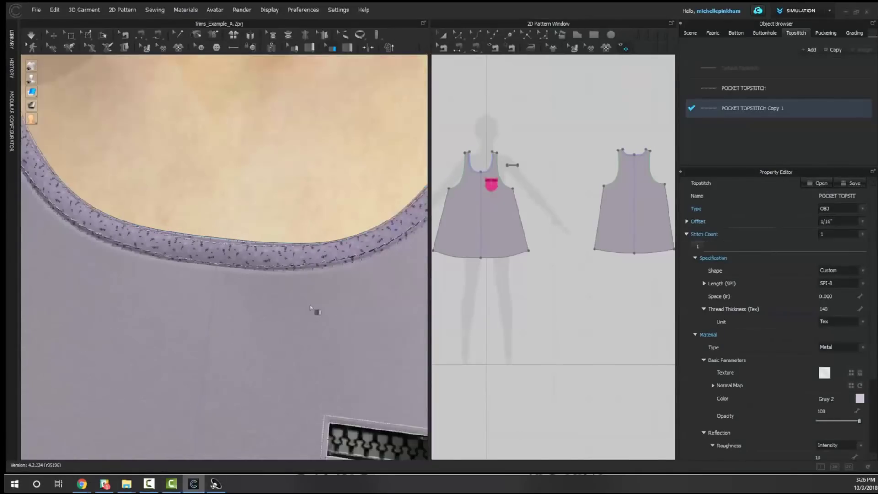
right_click_drag(314, 308, 299, 307)
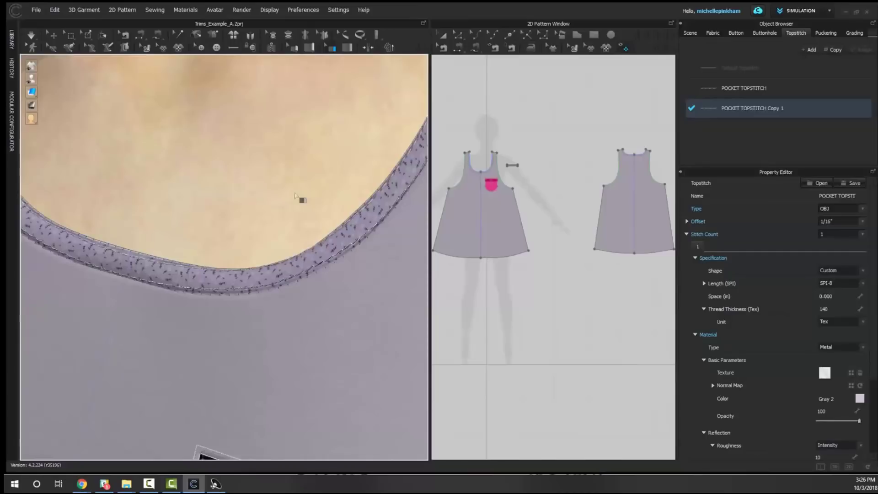
scroll(303, 221, "down", 5)
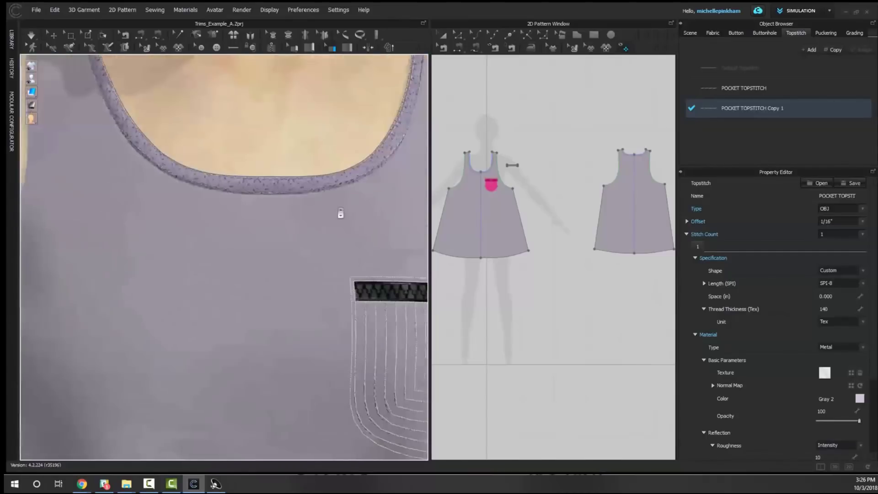
scroll(340, 213, "down", 5)
right_click_drag(307, 273, 279, 260)
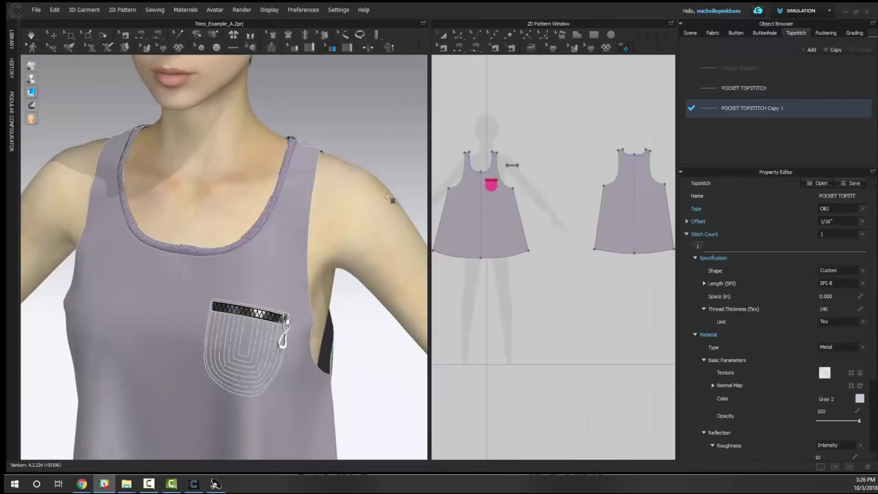
Step: Switch to the Transform Pattern tool and show the tank top's armhole beside the chest pocket in 3D
left_click(441, 35)
scroll(280, 292, "down", 1)
middle_click_drag(280, 291, 264, 254)
right_click_drag(264, 254, 257, 257)
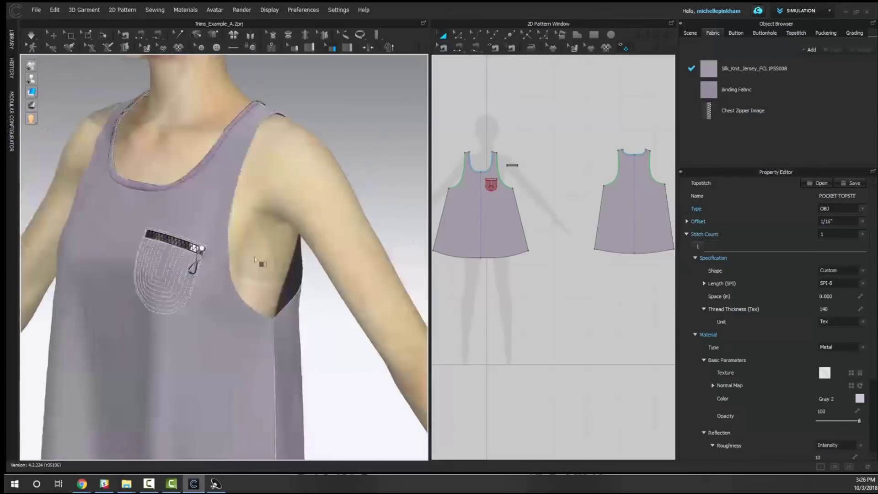
Step: Browse the Hardware and Trims library down to the contents of its Zippers folder
mouse_move(32, 92)
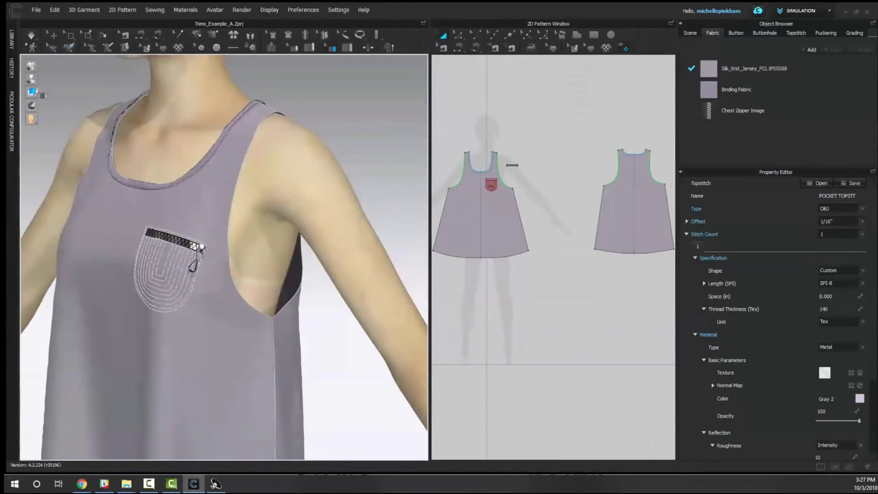
left_click(53, 35)
scroll(186, 251, "up", 5)
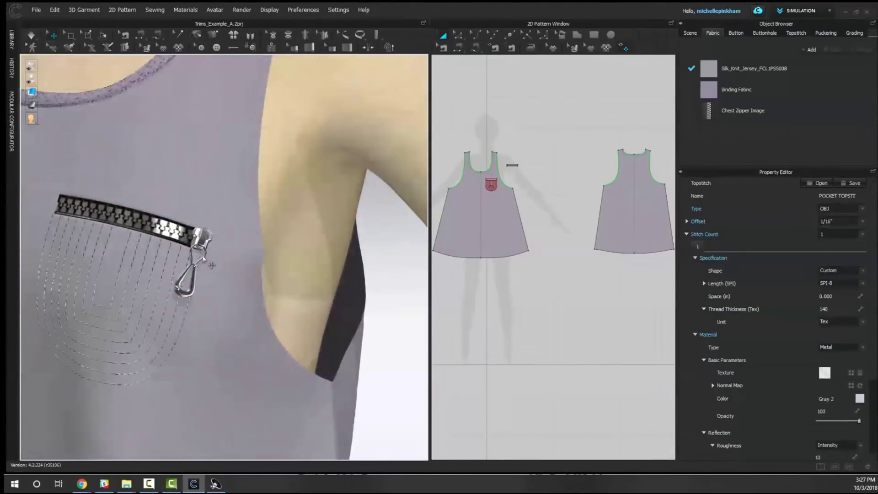
left_click(11, 46)
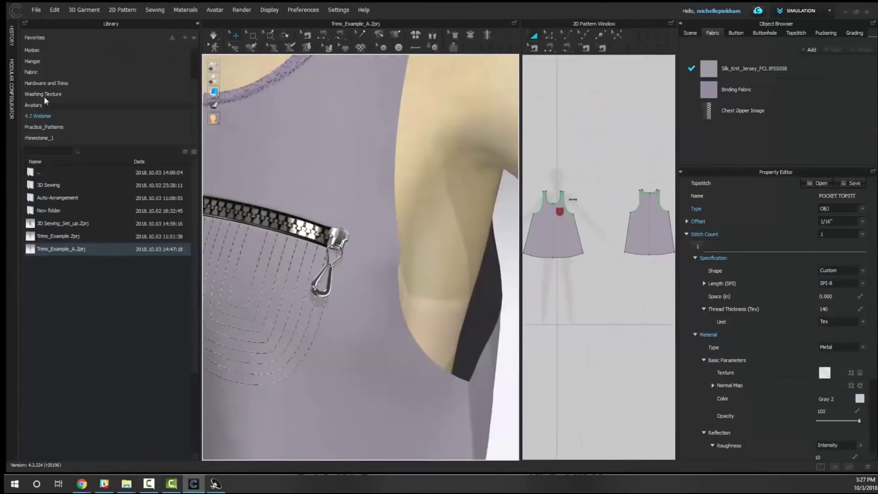
left_click(44, 84)
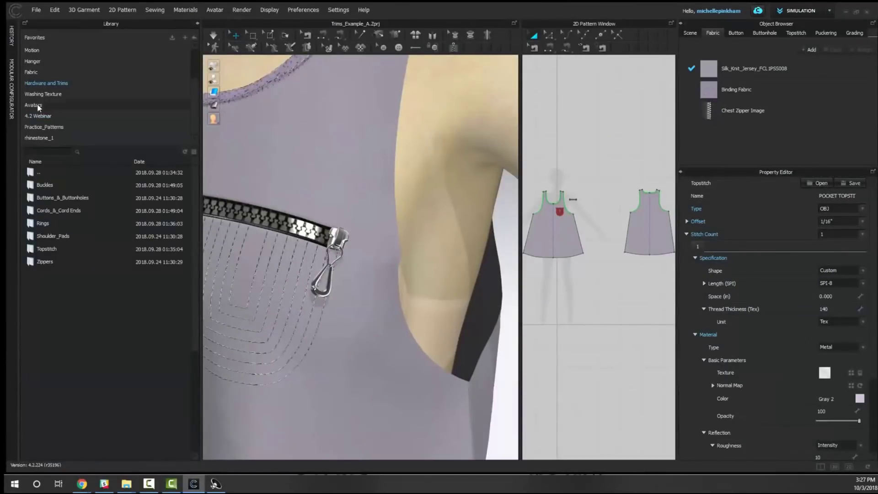
double_click(53, 264)
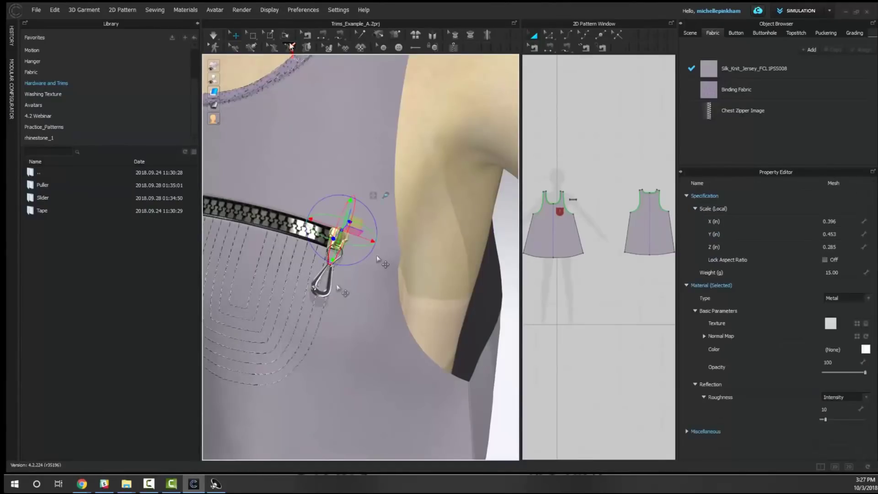
Step: Try a weight of 700 g on the pocket zipper's slider and puller in simulation, and undo the resulting drape
left_click(333, 274)
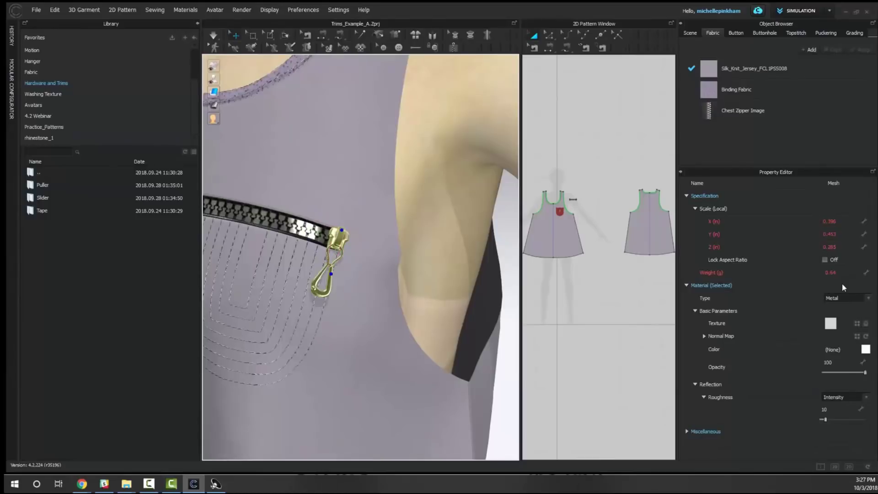
left_click(197, 24)
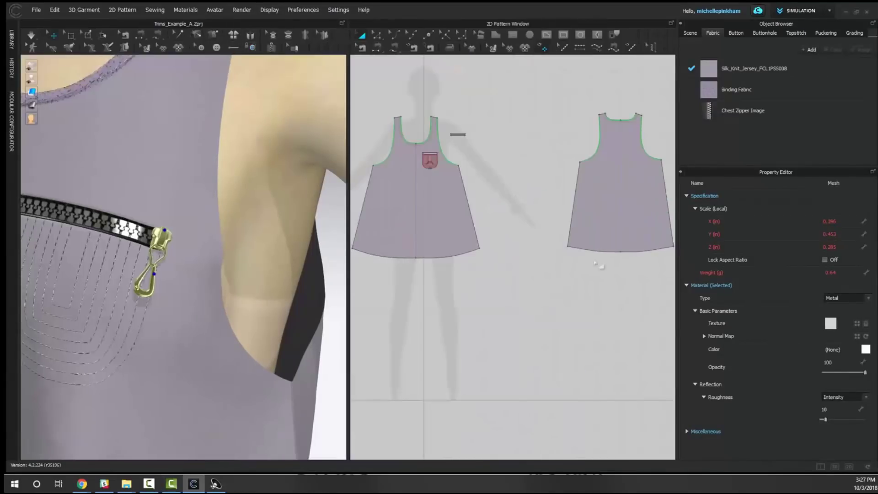
double_click(839, 270)
type("700")
key("Return")
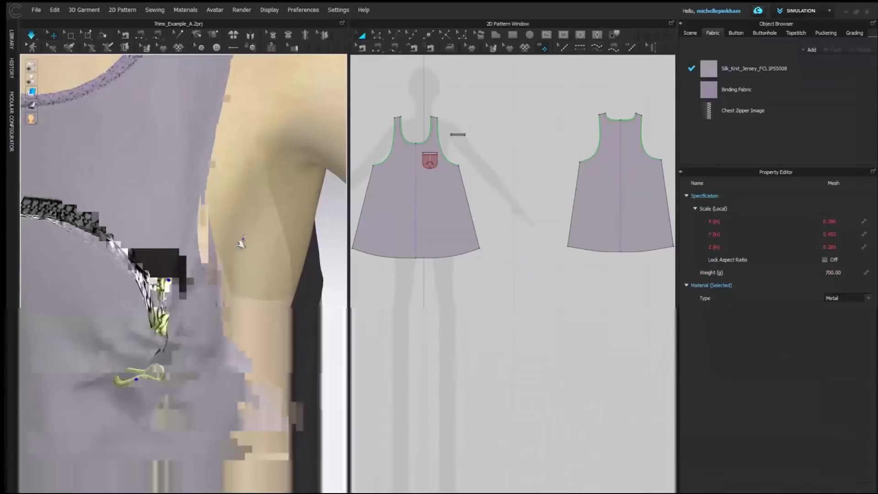
key("ctrl+z")
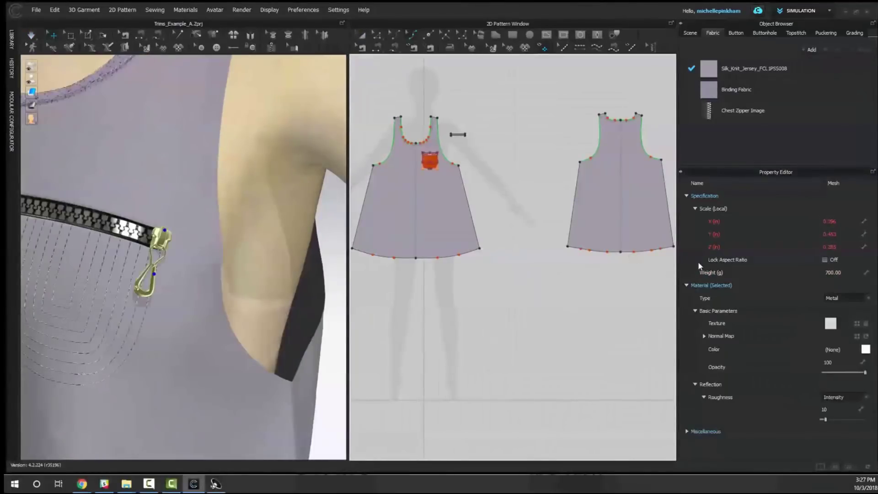
Step: Set the weight of the zipper's slider and puller to 200 g
left_click(844, 272)
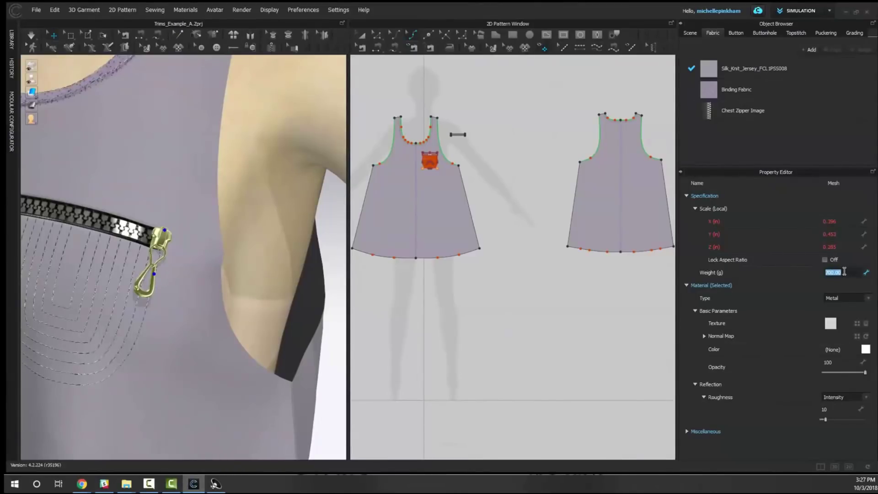
type("200")
key("Return")
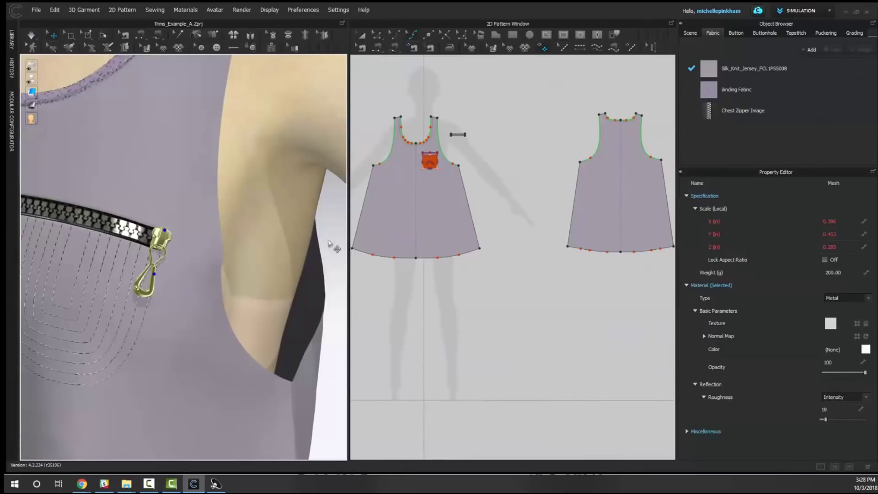
Step: Examine the chest pocket zipper on the garment from the front and from the side
scroll(227, 256, "down", 2)
right_click_drag(174, 255, 266, 253)
scroll(267, 252, "down", 2)
right_click_drag(100, 225, 215, 227)
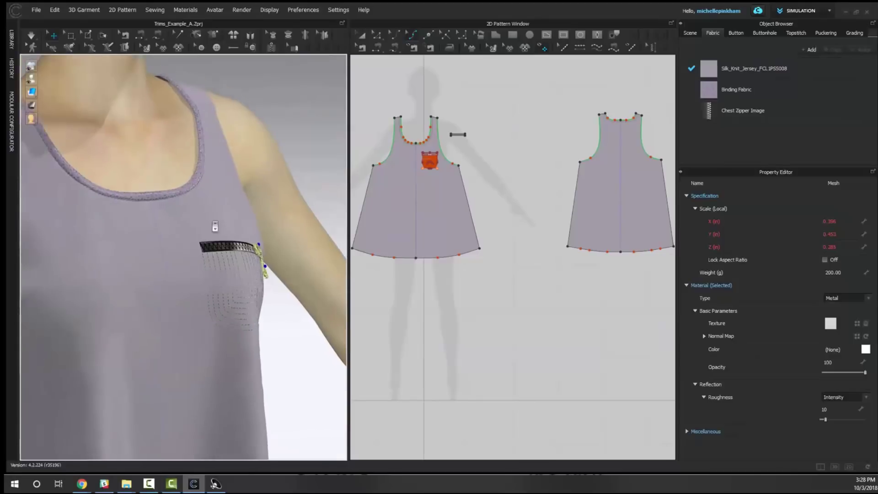
scroll(211, 251, "down", 2)
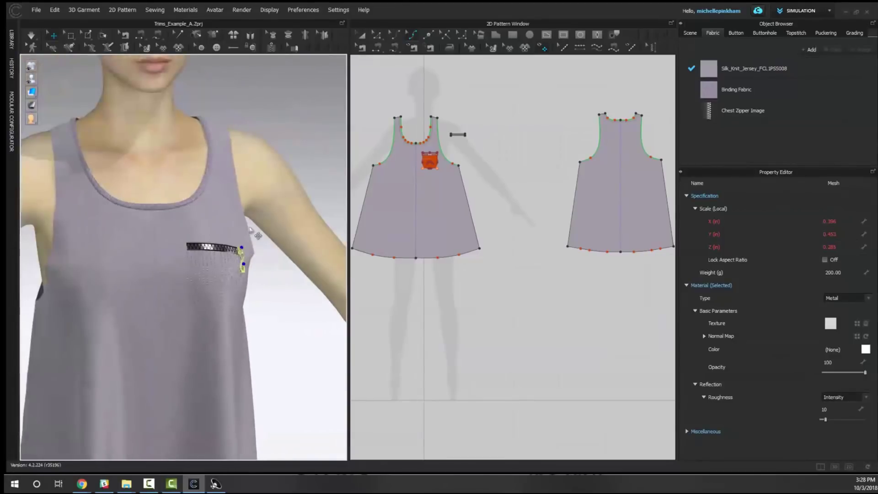
scroll(230, 222, "up", 2)
right_click_drag(229, 223, 170, 225)
scroll(169, 226, "up", 3)
middle_click_drag(310, 238, 218, 239)
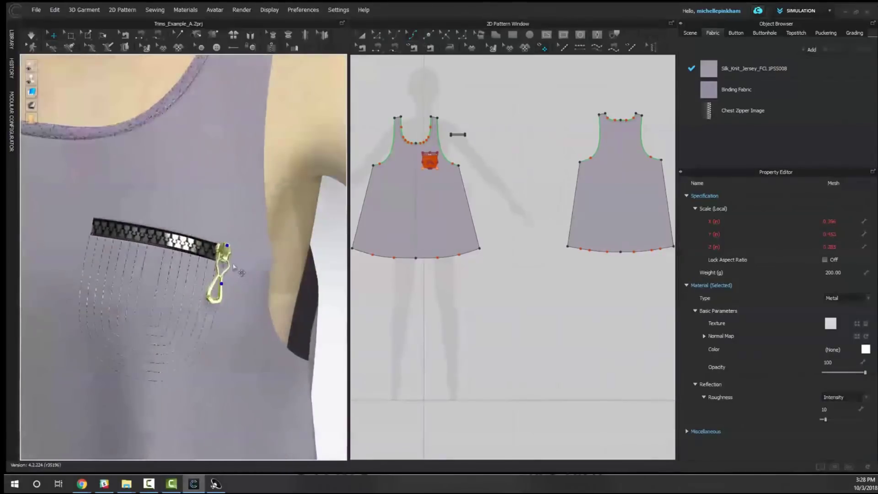
Step: Set the weight of the zipper's slider and puller to 39 g and simulate the drape briefly
left_click(53, 36)
left_click(225, 254)
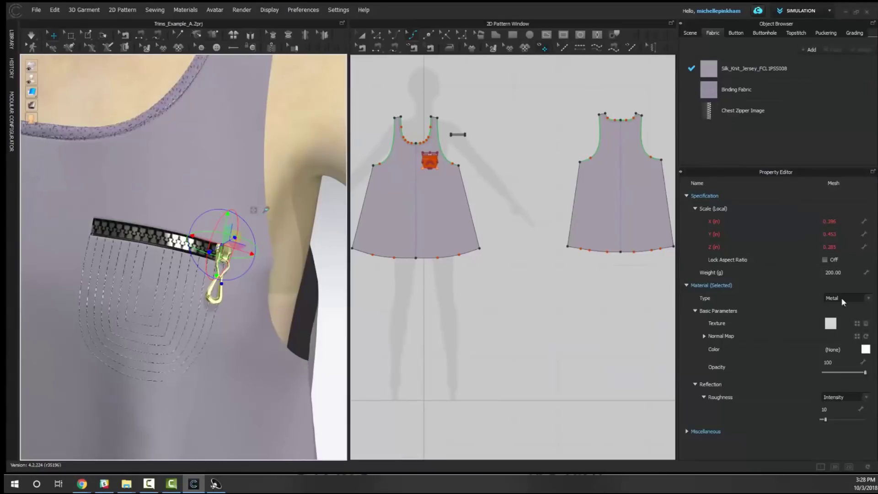
left_click(839, 273)
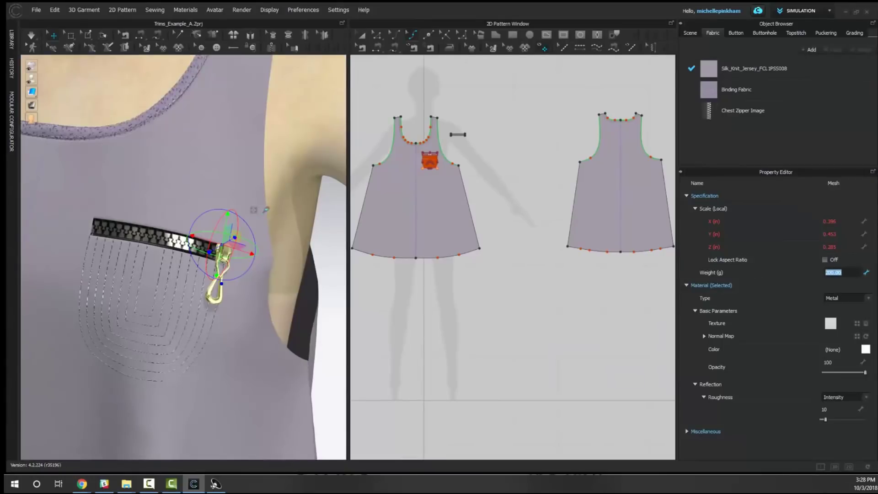
type("39")
key("Return")
key("space")
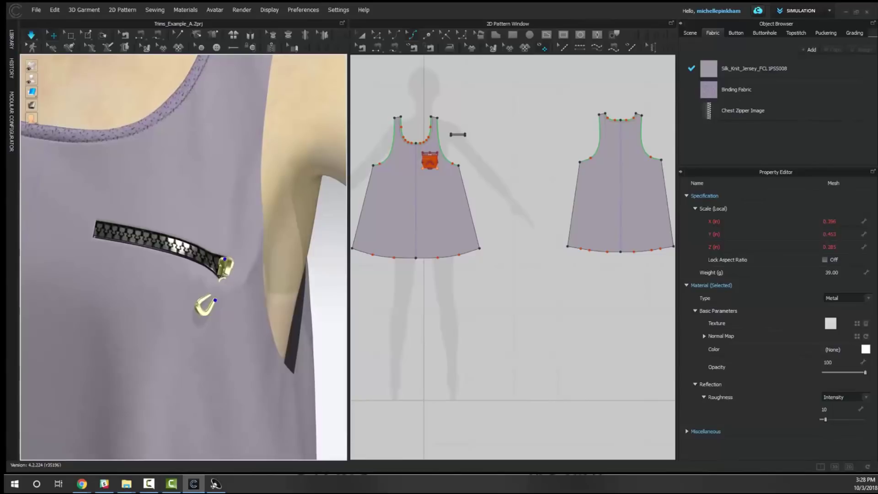
key("space")
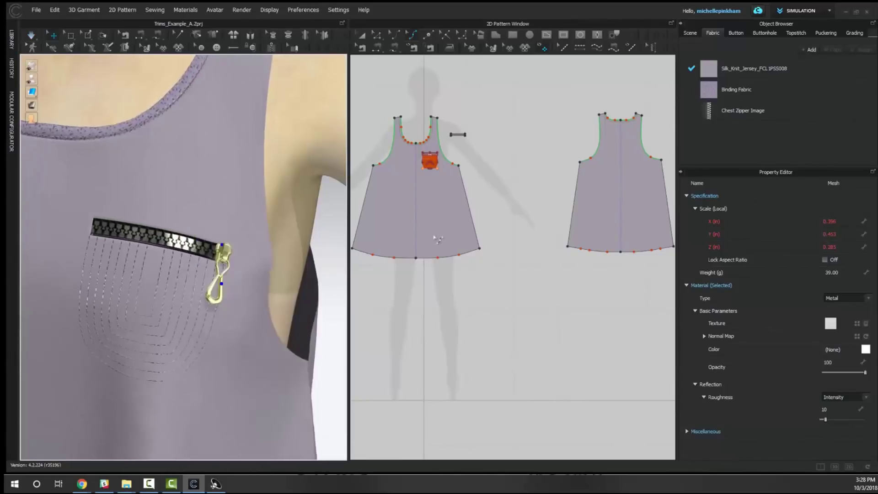
Step: Start the Plotter output, accept the switch to Print Layout mode, and collapse the library to free up the workspace
scroll(210, 150, "down", 3)
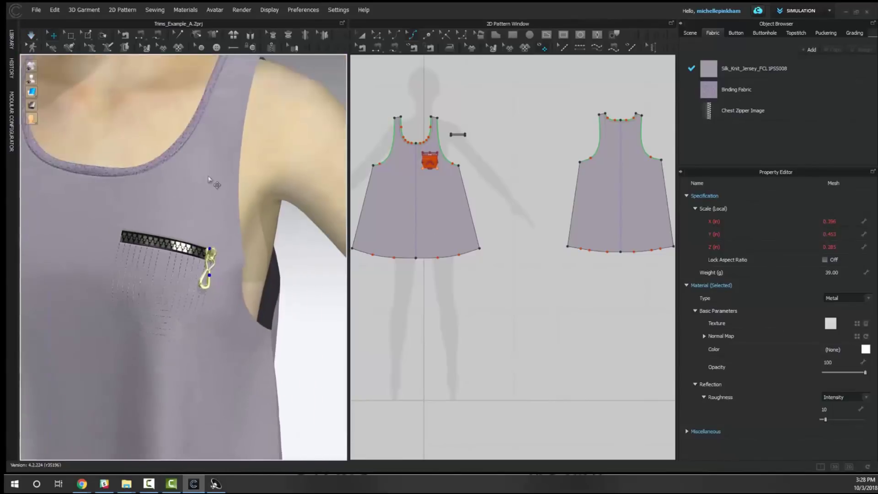
right_click_drag(212, 182, 270, 192)
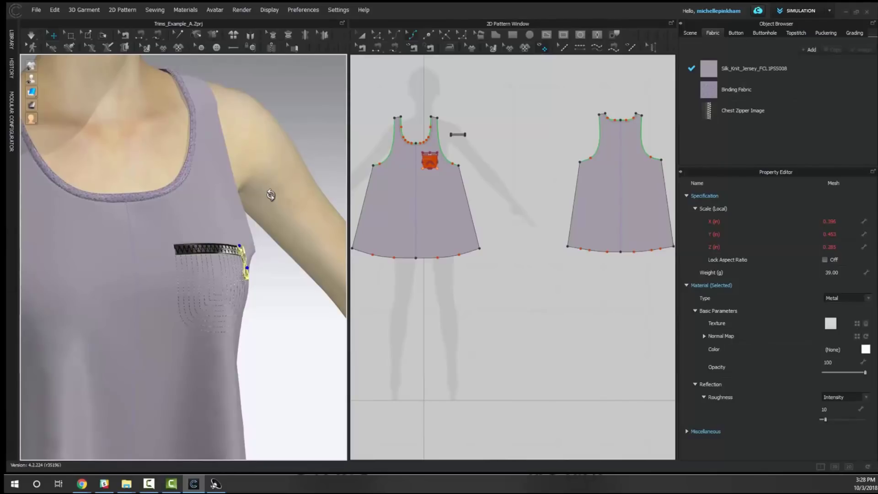
scroll(431, 198, "down", 5)
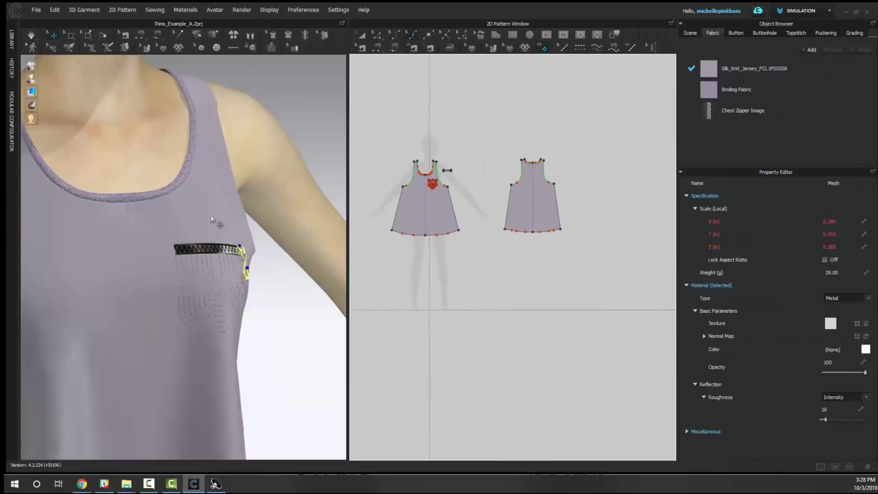
right_click_drag(216, 221, 180, 232)
scroll(179, 232, "down", 2)
scroll(218, 209, "down", 5)
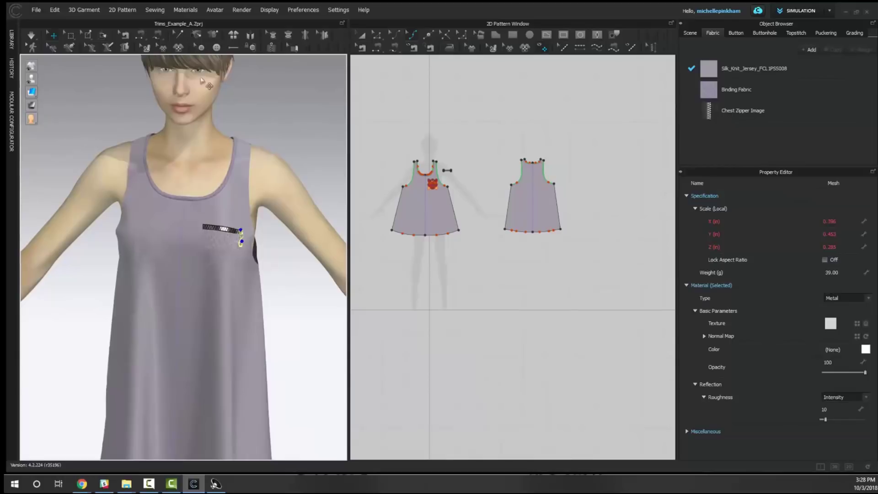
left_click(362, 36)
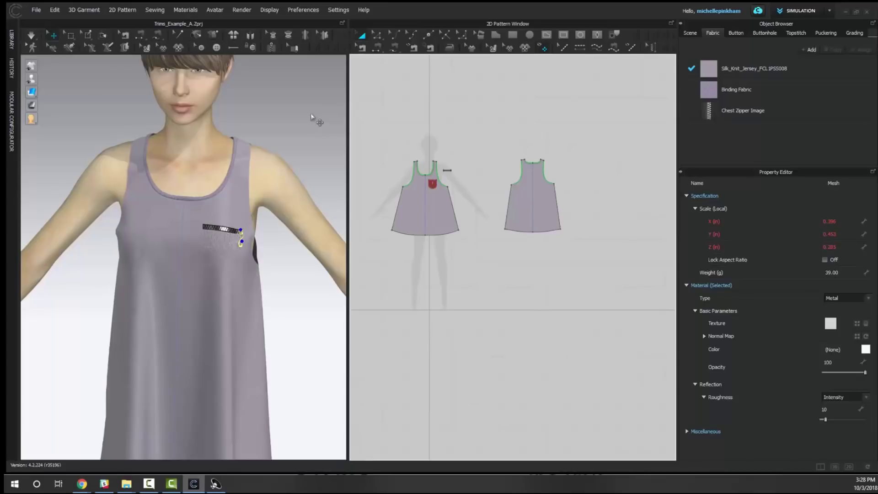
left_click(36, 10)
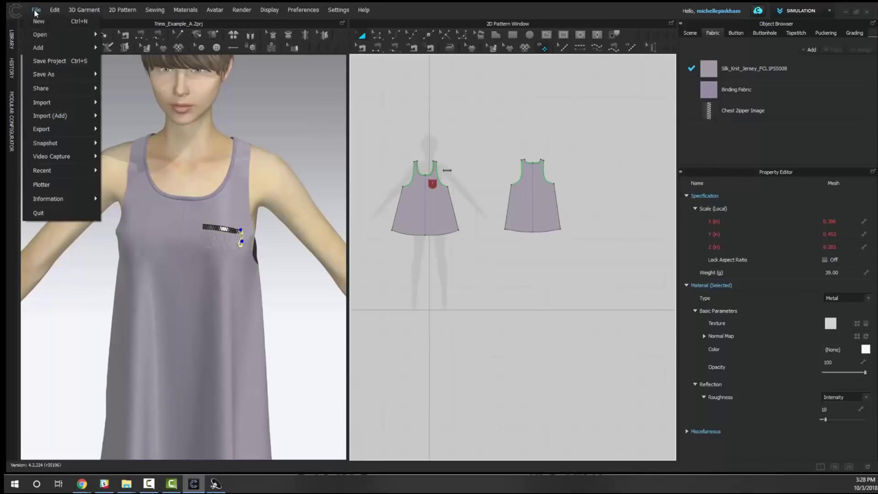
mouse_move(44, 179)
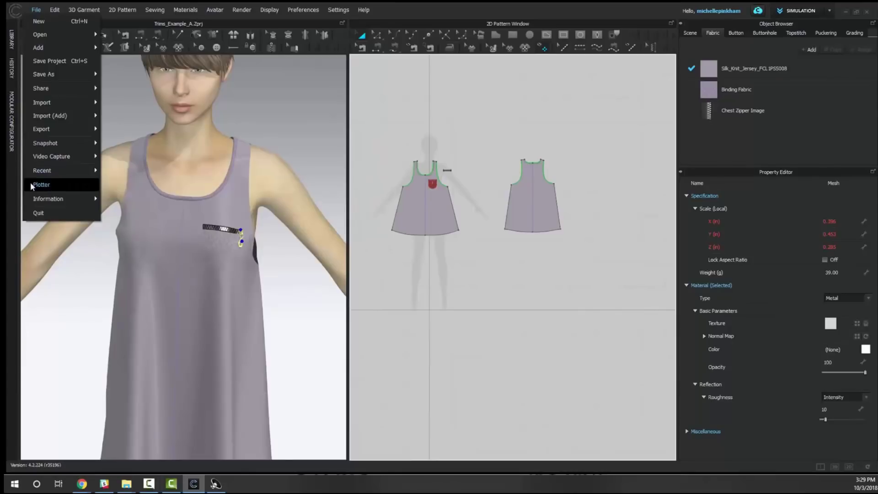
left_click(57, 186)
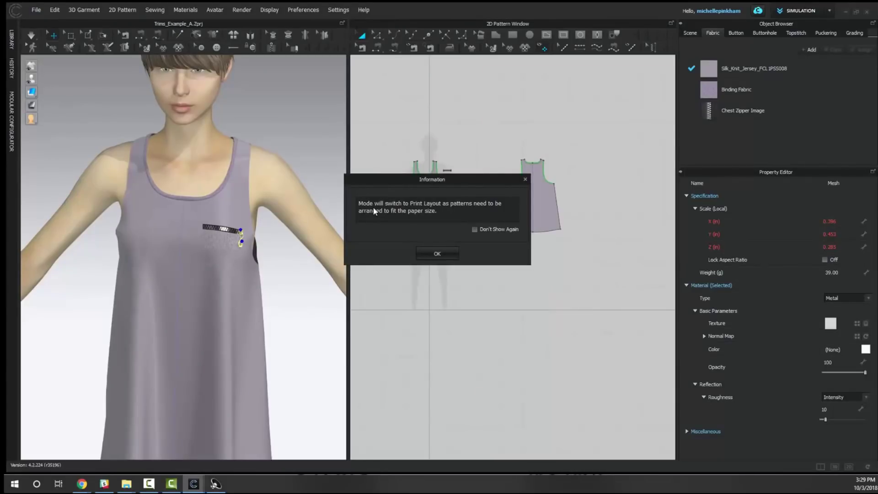
left_click(437, 254)
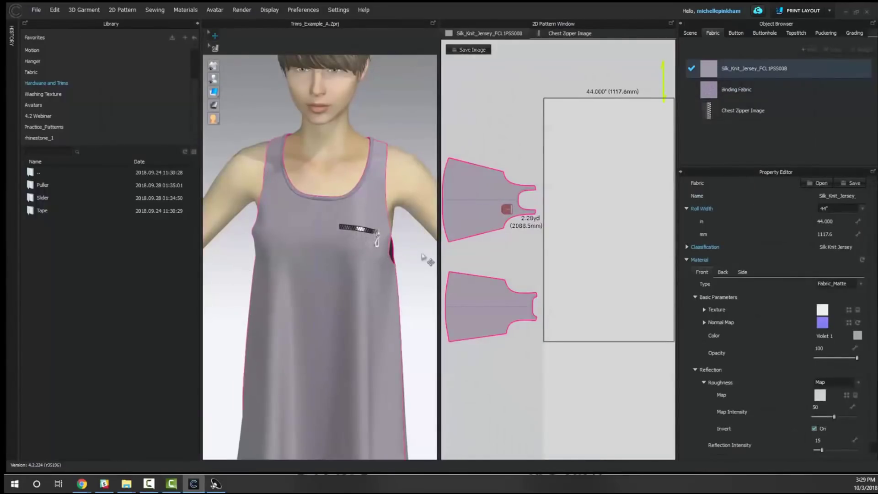
left_click(198, 24)
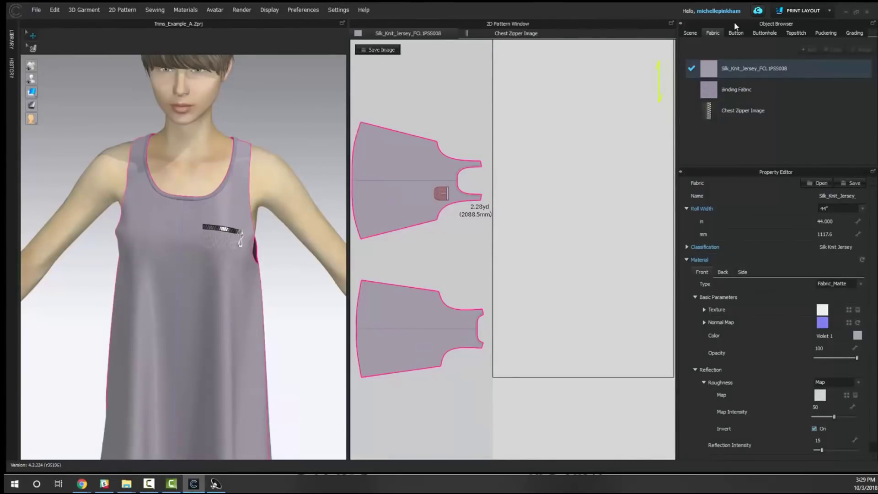
Step: Arrange the front and back dress patterns one below the other inside the 44-inch fabric roll
scroll(520, 236, "down", 3)
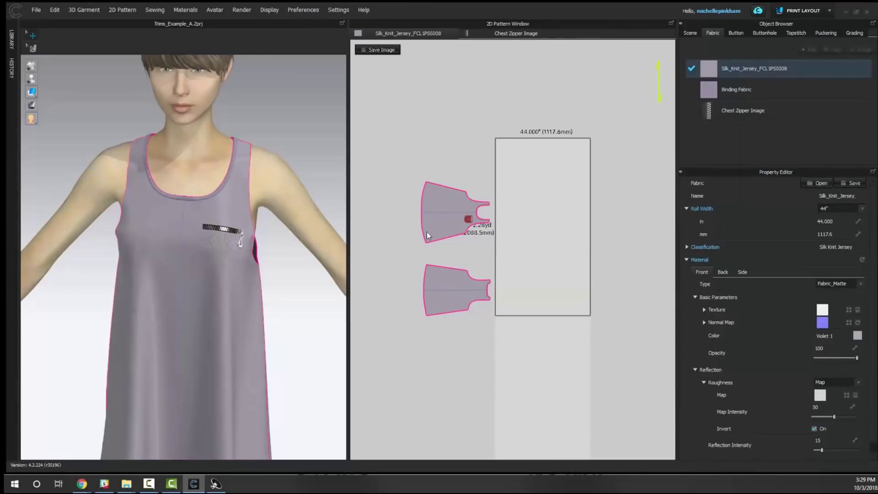
left_click_drag(446, 211, 531, 171)
left_click(471, 287)
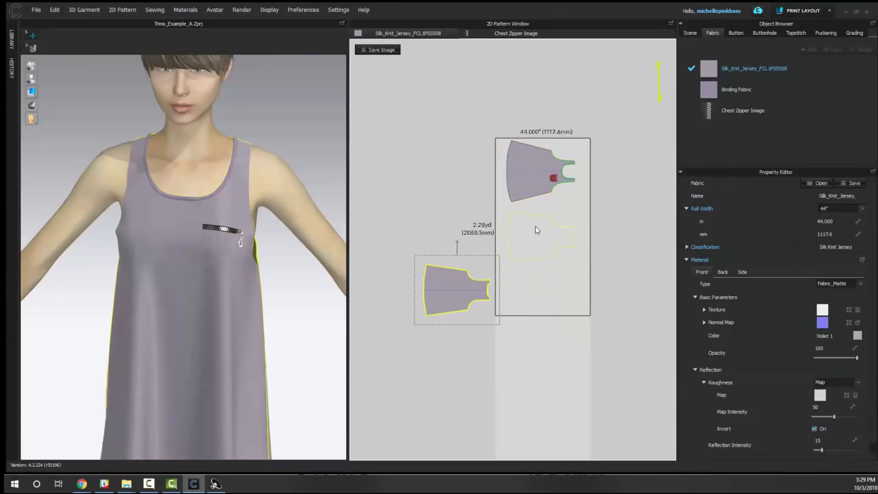
left_click_drag(536, 226, 537, 227)
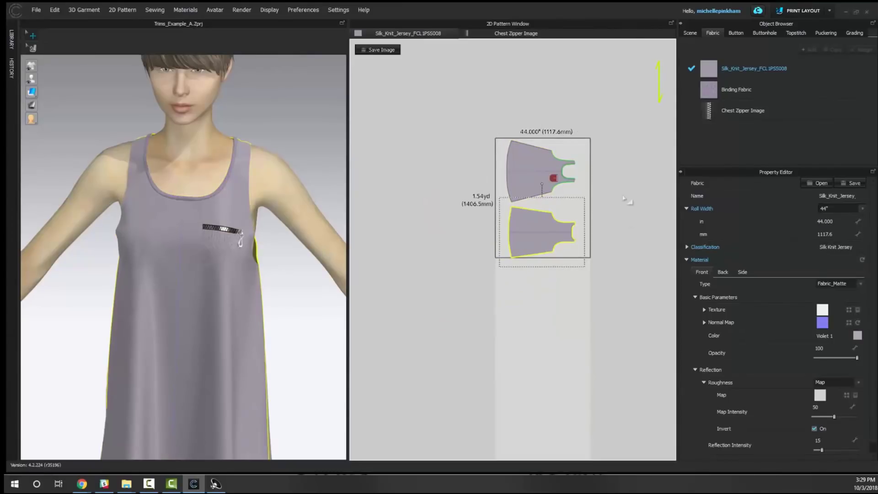
left_click(644, 254)
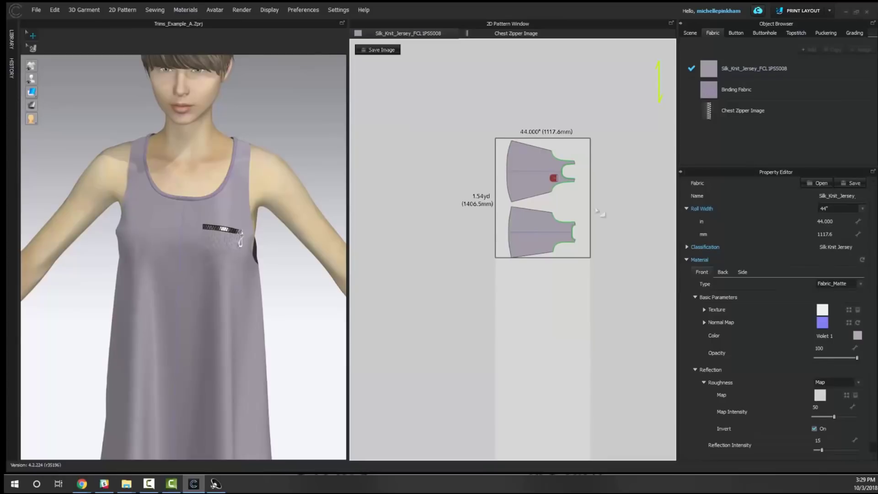
Step: Review the 2D Snapshot size and display options for saving the layout image, and close them without saving
left_click(382, 51)
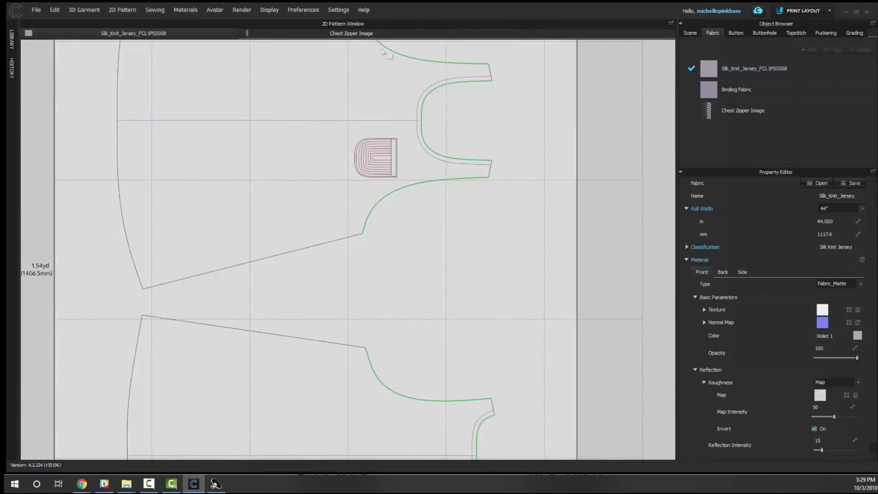
left_click_drag(732, 141, 302, 145)
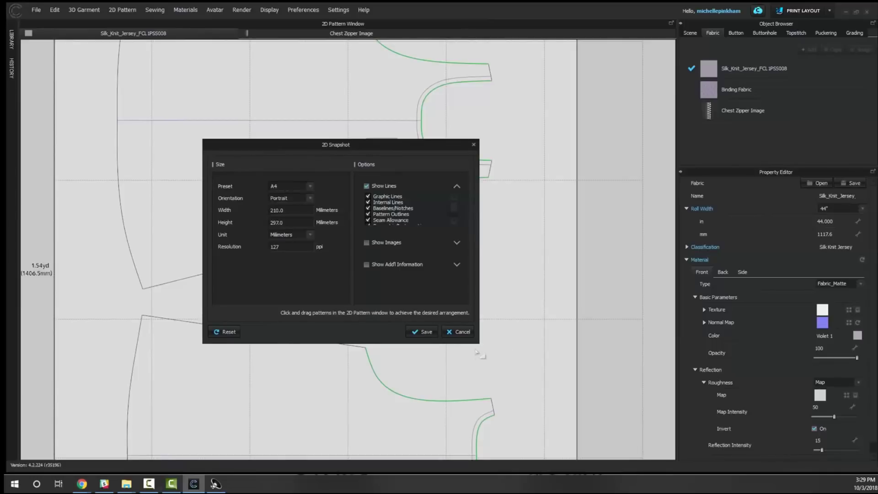
left_click(460, 332)
Step: Enable Cut on Outline in the Plotter options, open the save dialog for a Plotter File (*.plt), and cancel it
left_click(37, 9)
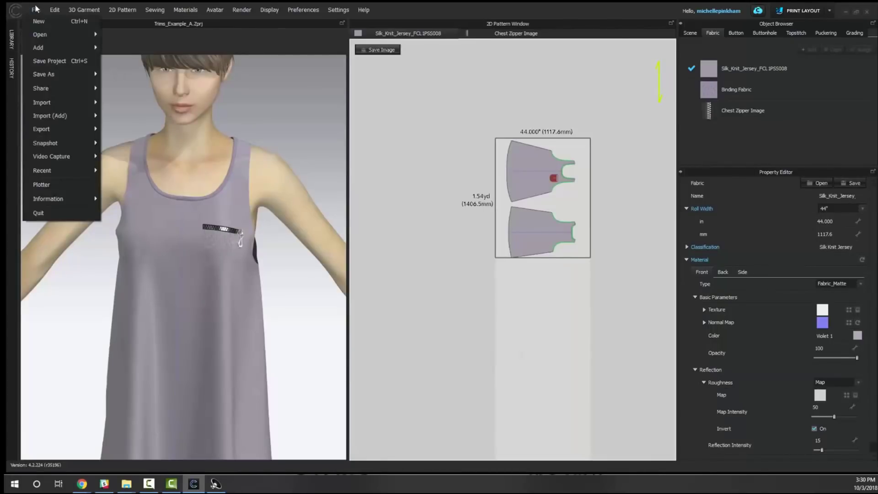
left_click(53, 185)
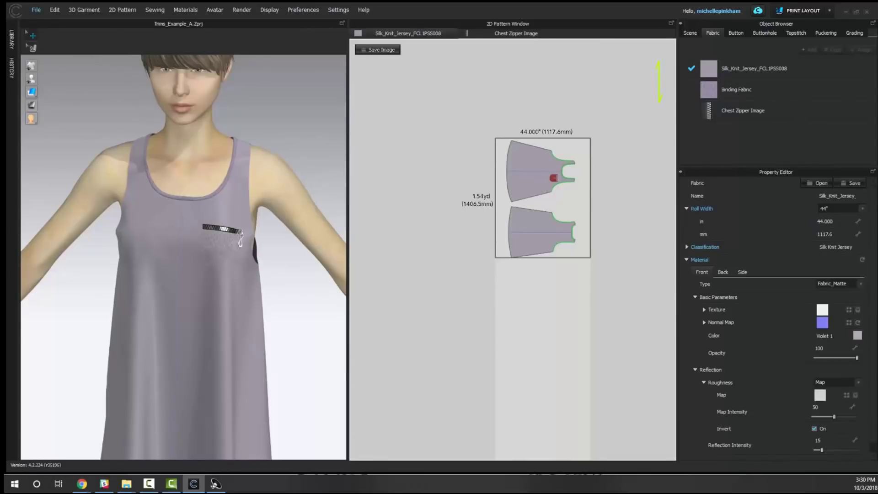
left_click_drag(877, 160, 441, 189)
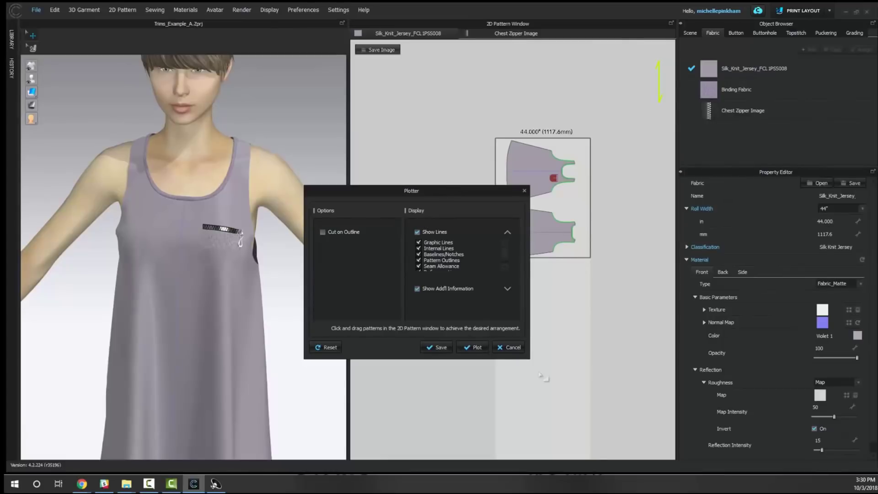
left_click(508, 346)
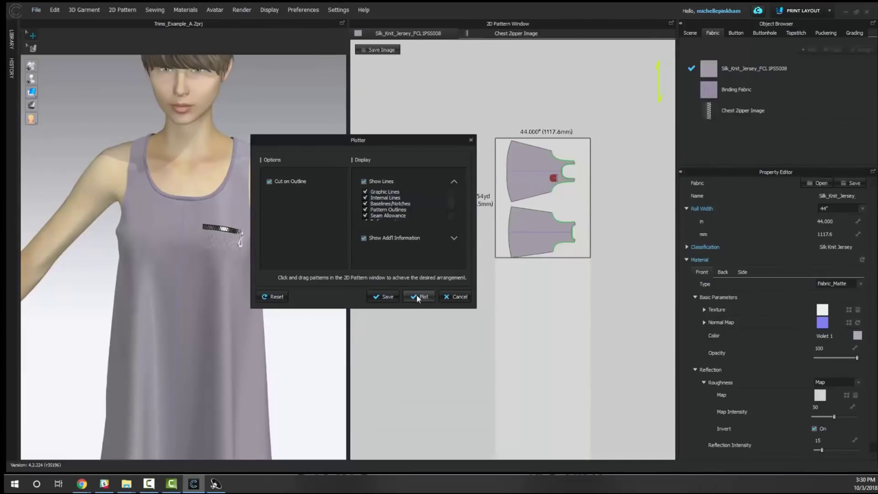
left_click(389, 297)
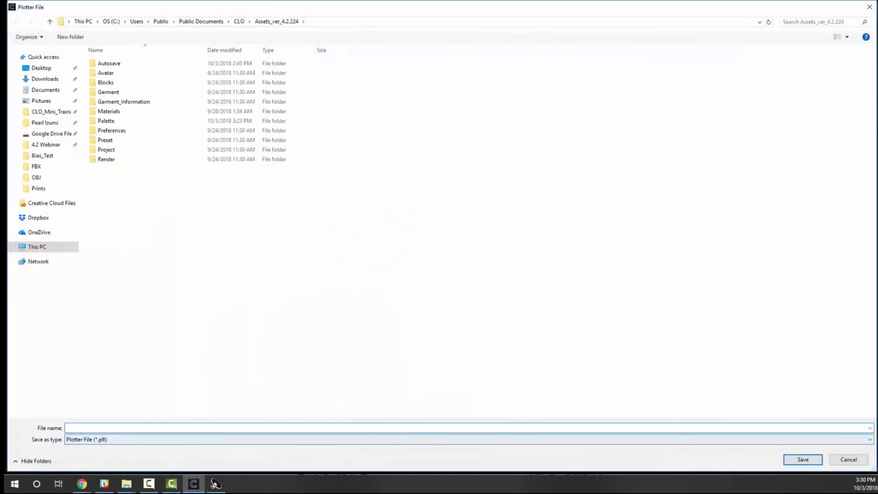
left_click(830, 455)
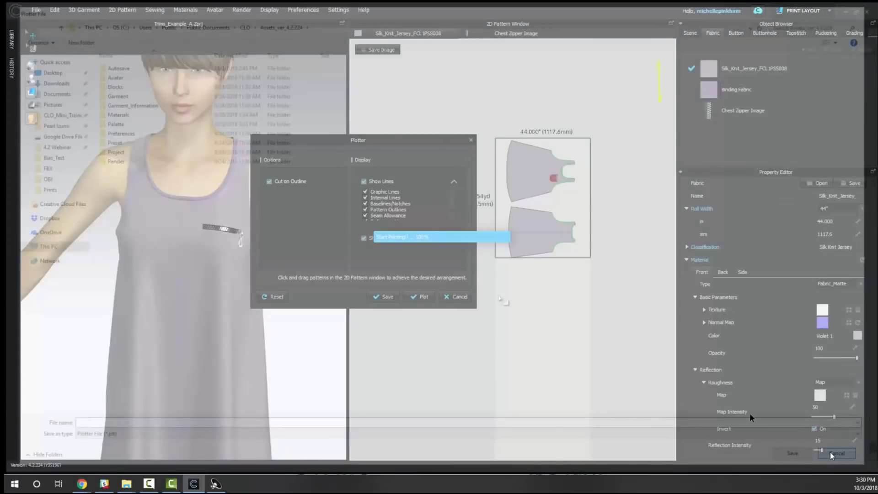
Step: Review the Plotter's Show Lines display options through to Reference Lines and close them without saving or plotting
left_click(37, 10)
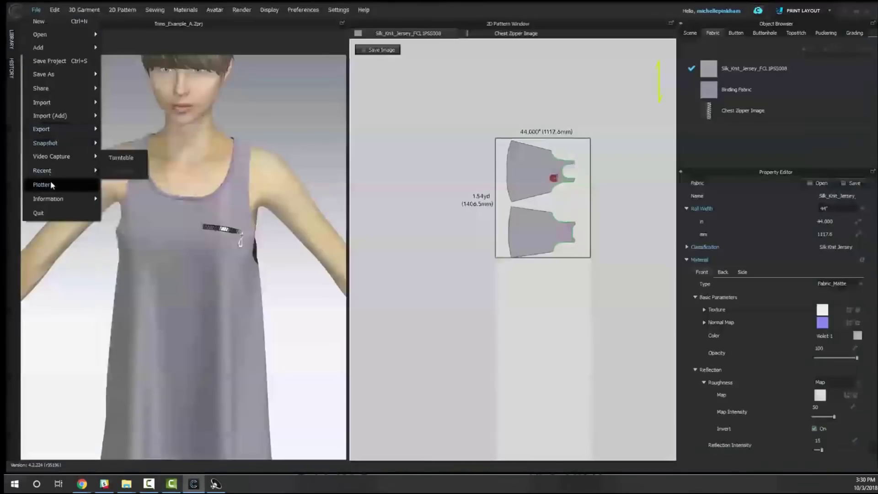
left_click(51, 184)
left_click(455, 296)
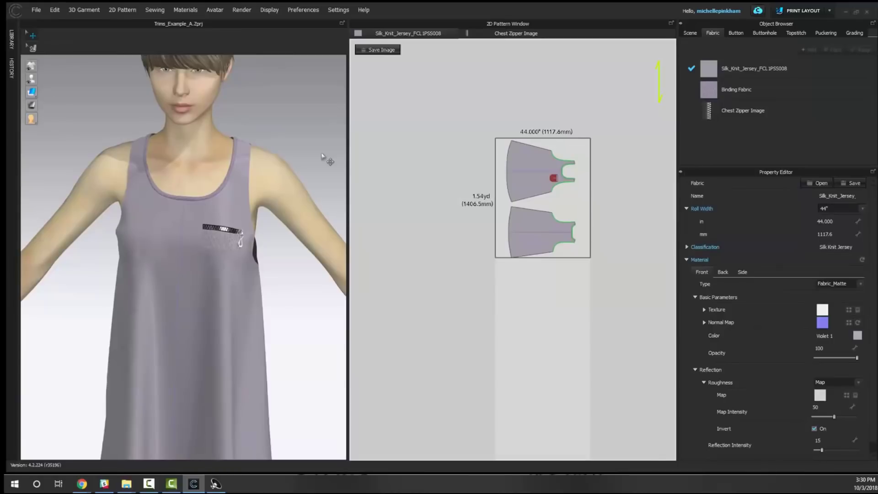
left_click(34, 11)
left_click(91, 186)
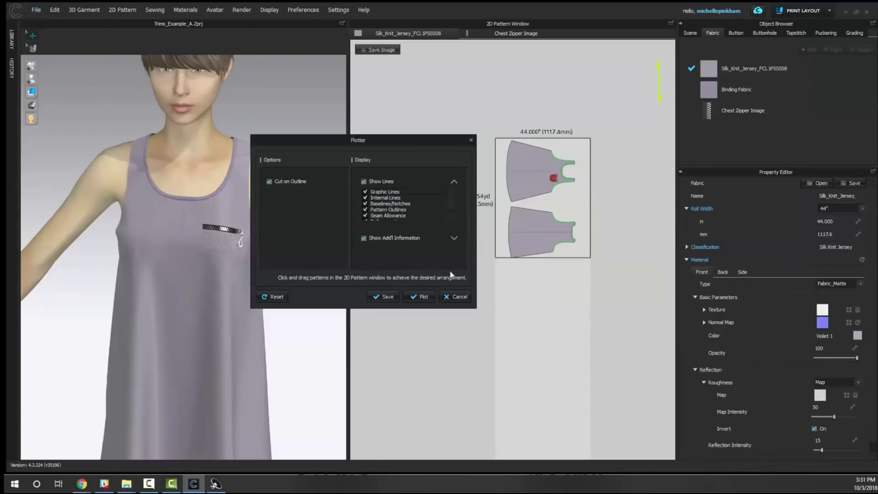
left_click_drag(451, 202, 452, 221)
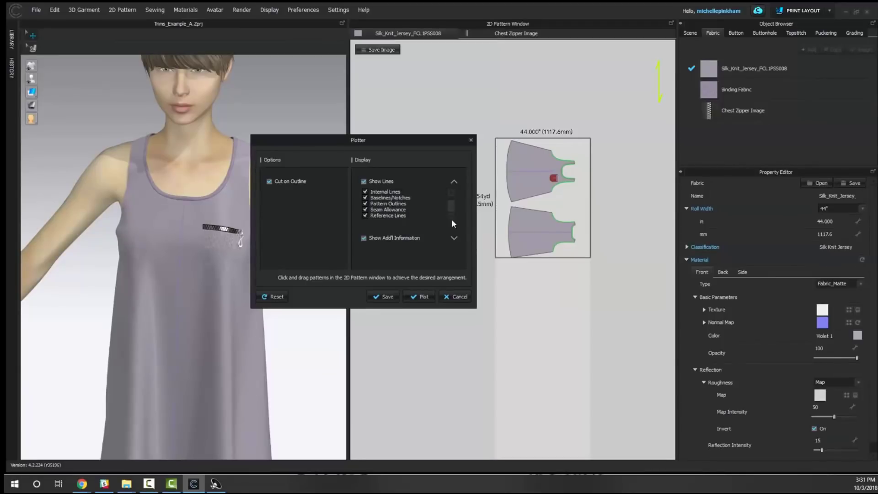
left_click(459, 296)
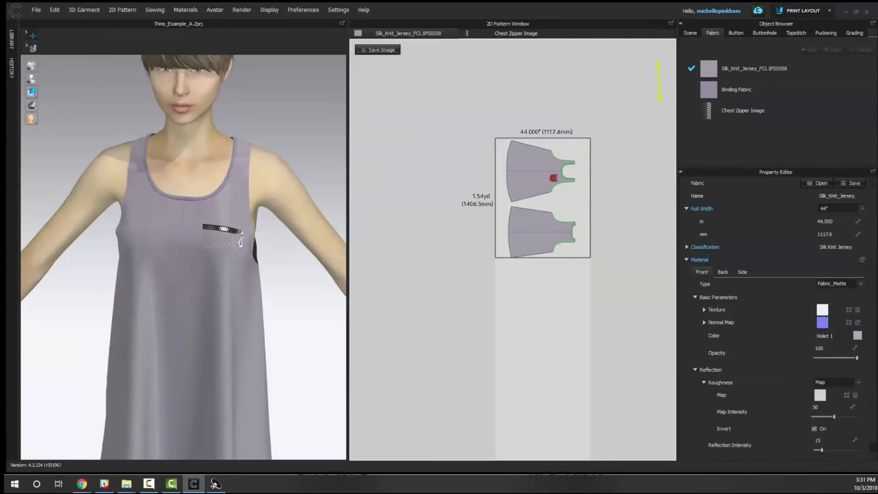
key("alt+Tab")
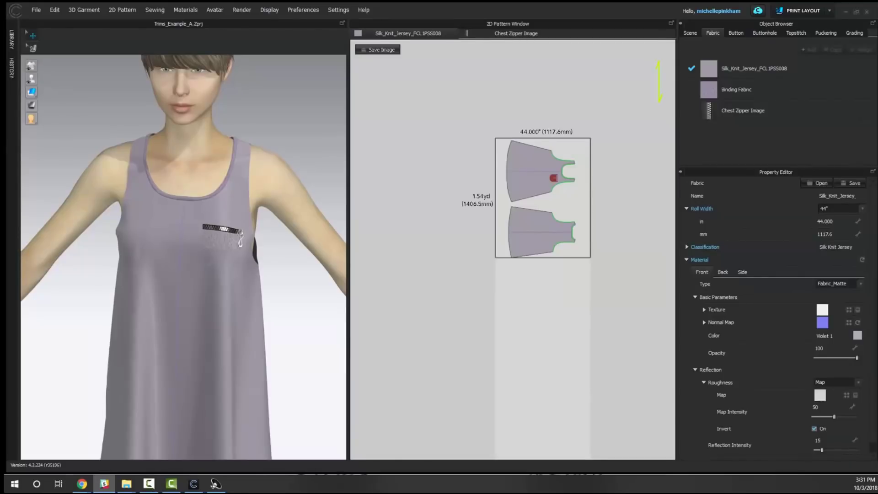
key("alt+Tab")
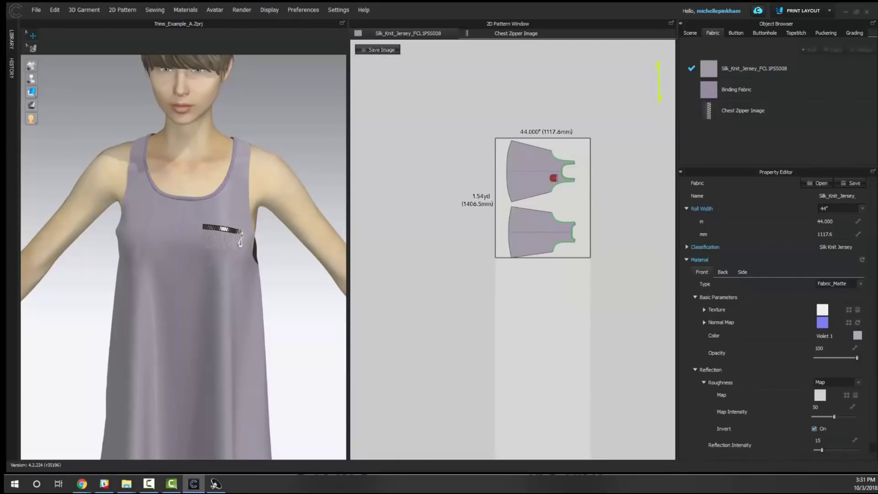
key("alt+Tab")
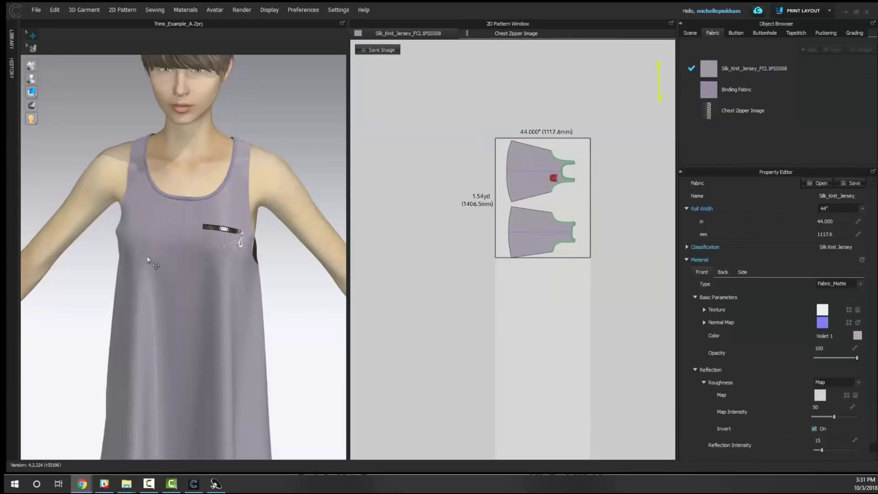
scroll(148, 259, "down", 3)
right_click_drag(149, 260, 168, 243)
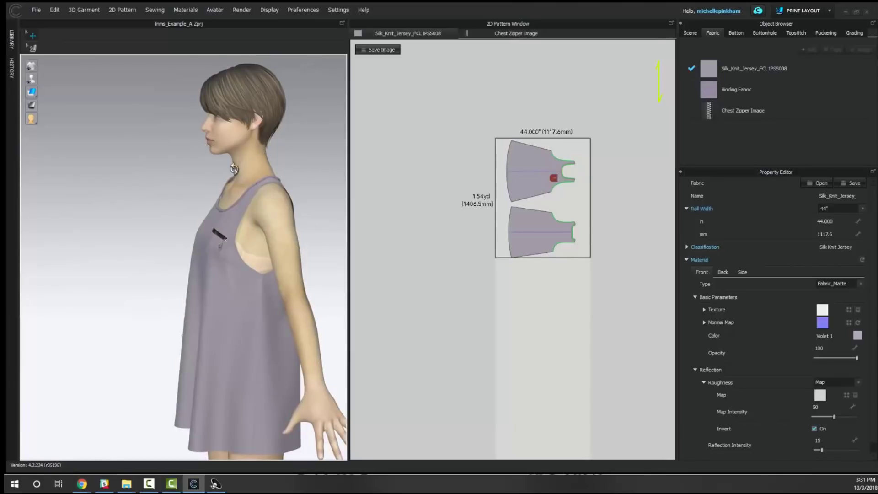
right_click_drag(233, 167, 284, 177)
scroll(282, 198, "up", 5)
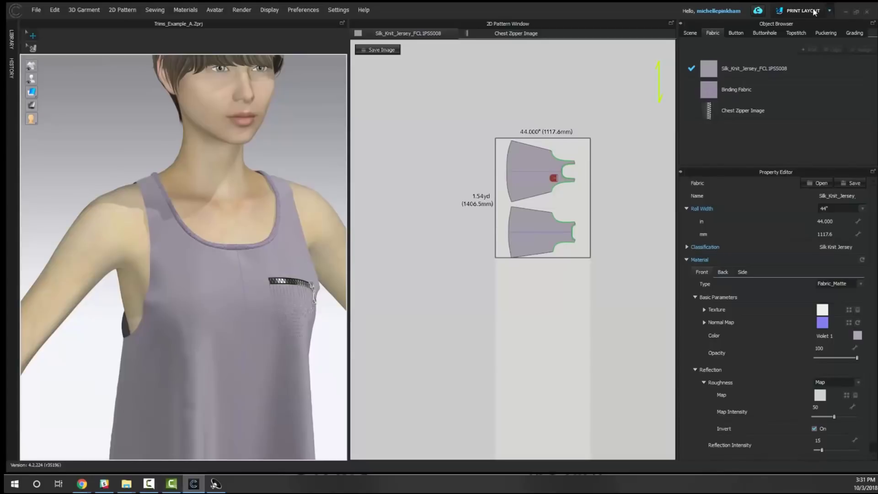
Step: Switch from Print Layout back to Simulation mode and open the User Settings
left_click(829, 10)
left_click(817, 25)
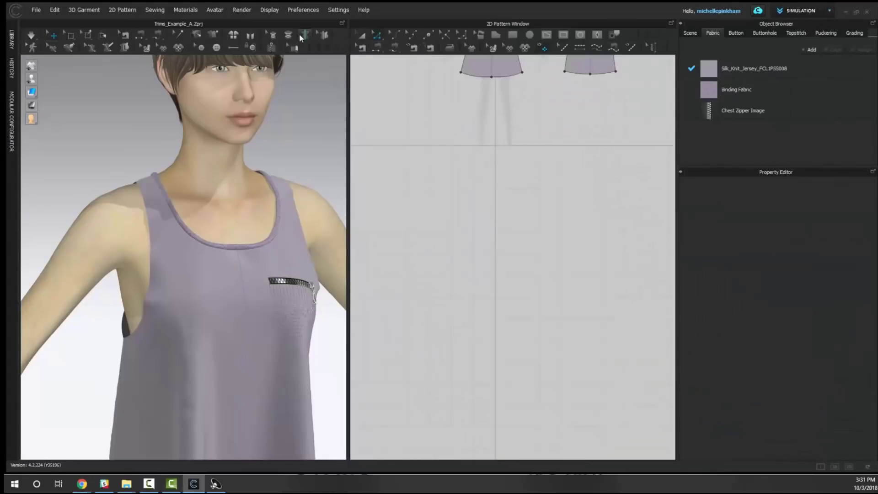
left_click(338, 11)
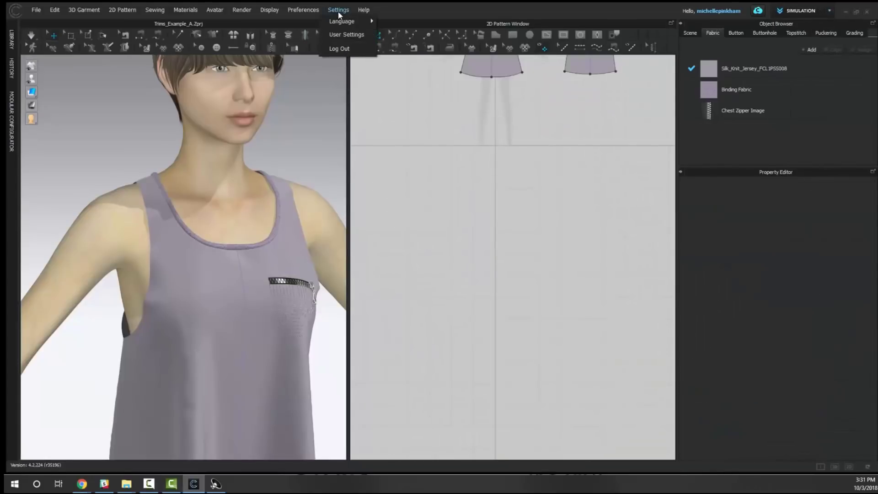
left_click(347, 34)
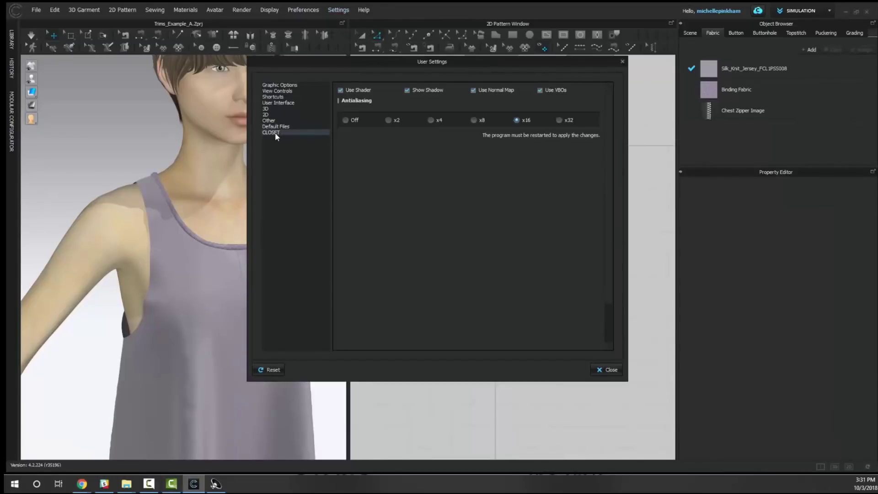
Step: Examine the View Controls, Graphic Options, User Interface, Other, Default Files, CLOSET, 2D and 3D pages of the User Settings
left_click(274, 91)
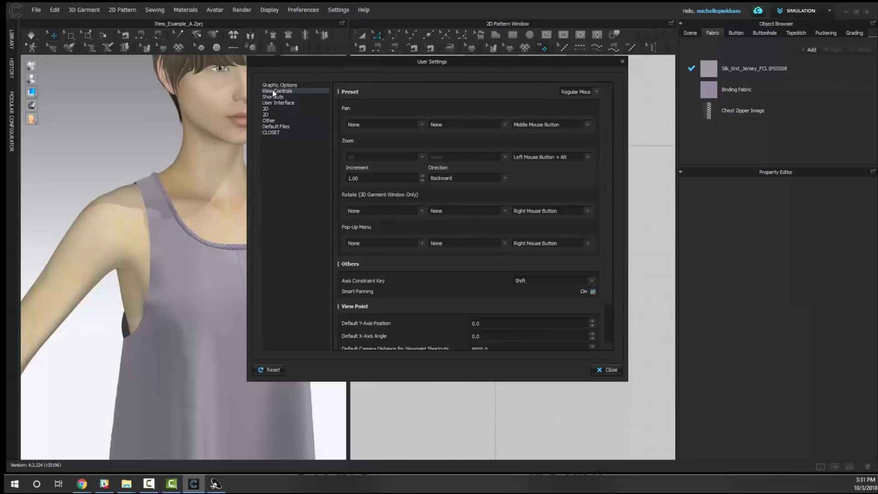
left_click(275, 85)
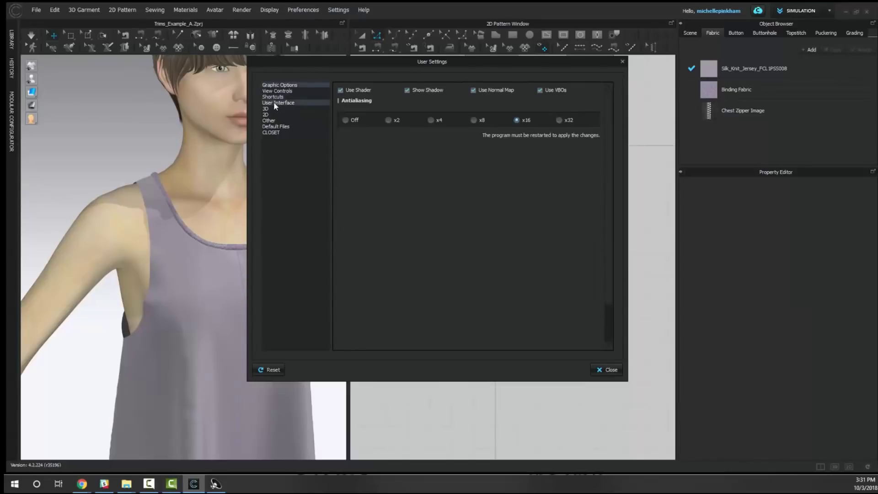
left_click(274, 103)
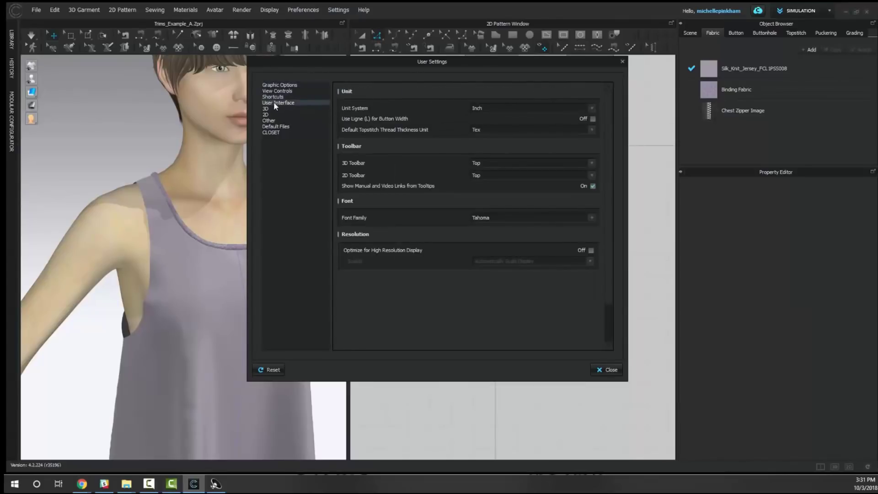
left_click(273, 120)
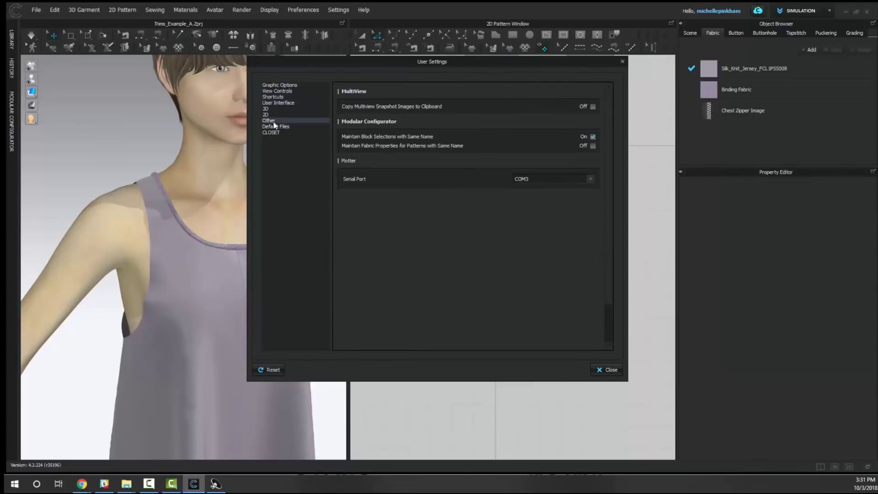
left_click(274, 126)
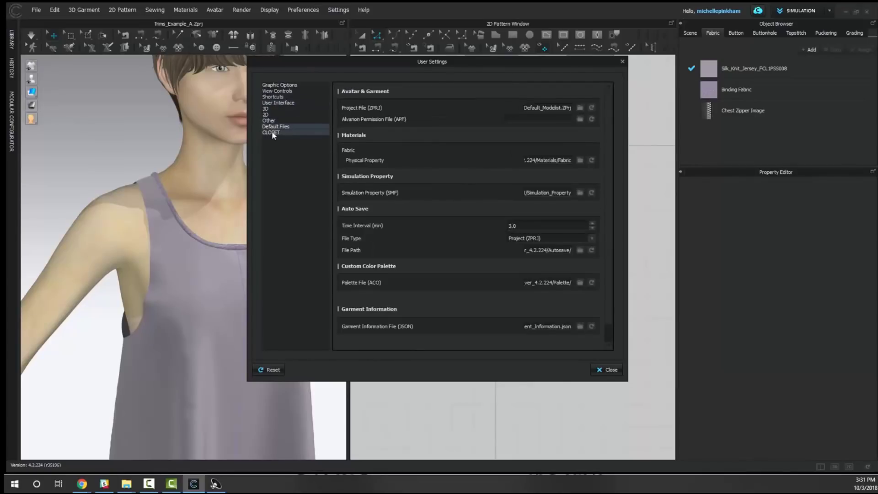
left_click(272, 133)
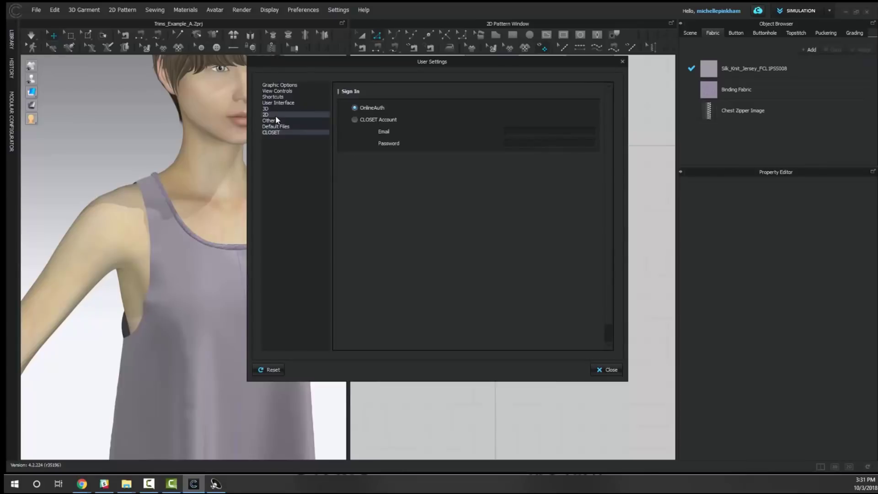
left_click(278, 122)
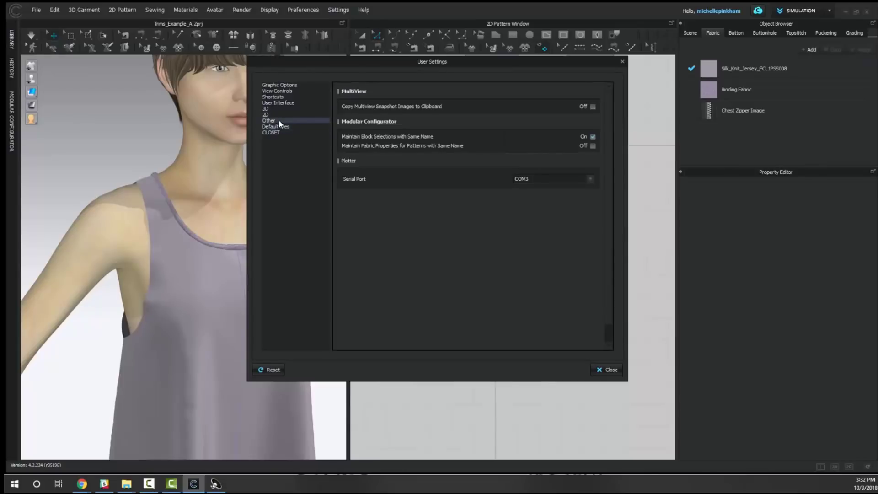
left_click(278, 116)
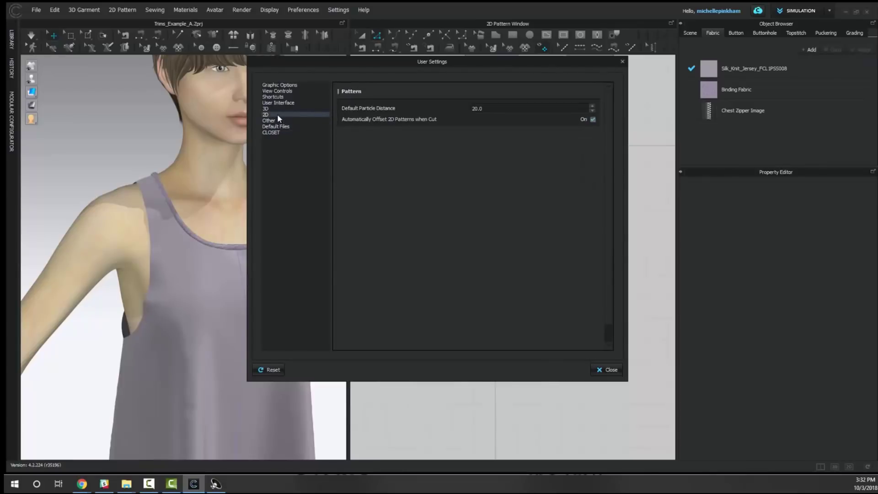
left_click(275, 110)
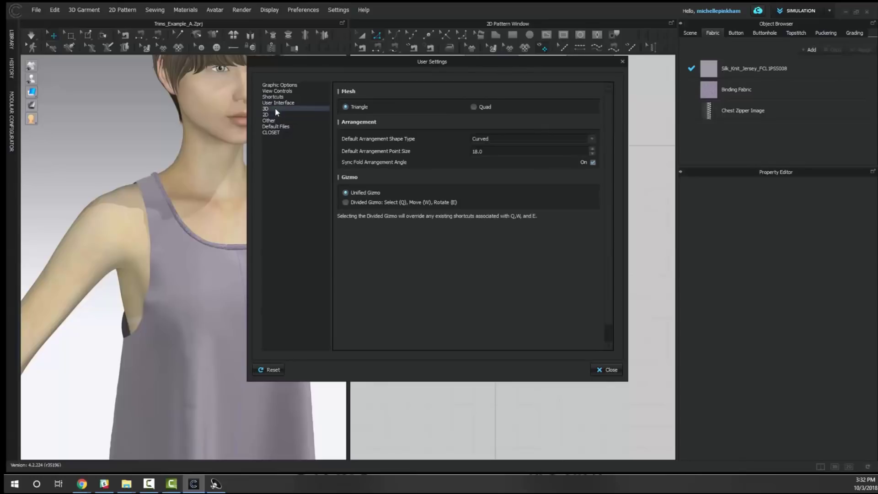
Step: Turn on Optimize for High Resolution Display in the User Interface settings, accept the notices, and close the settings
left_click(276, 103)
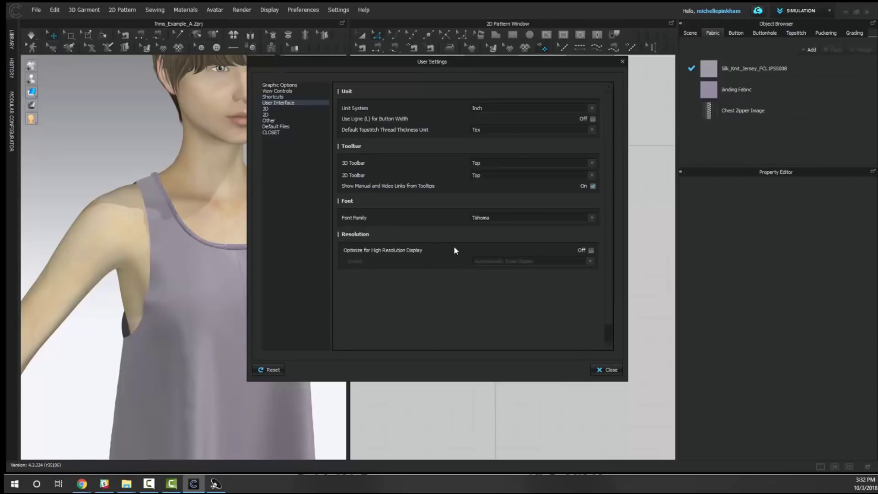
left_click(591, 250)
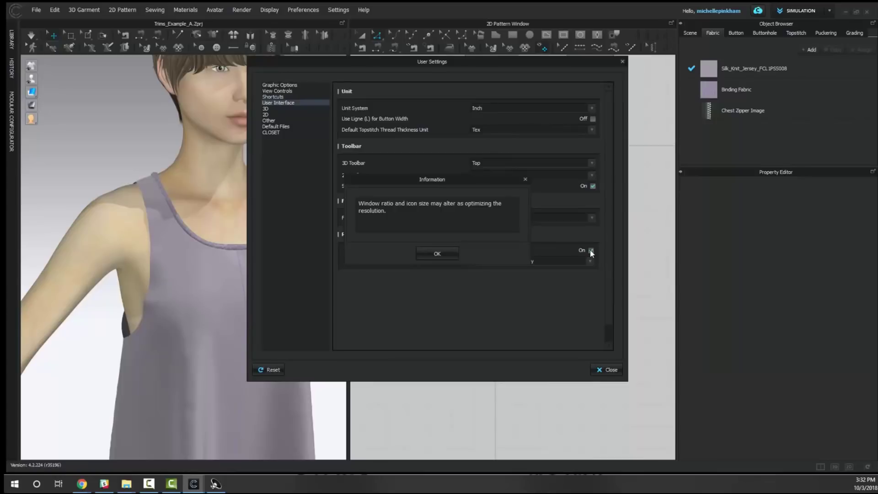
left_click(431, 252)
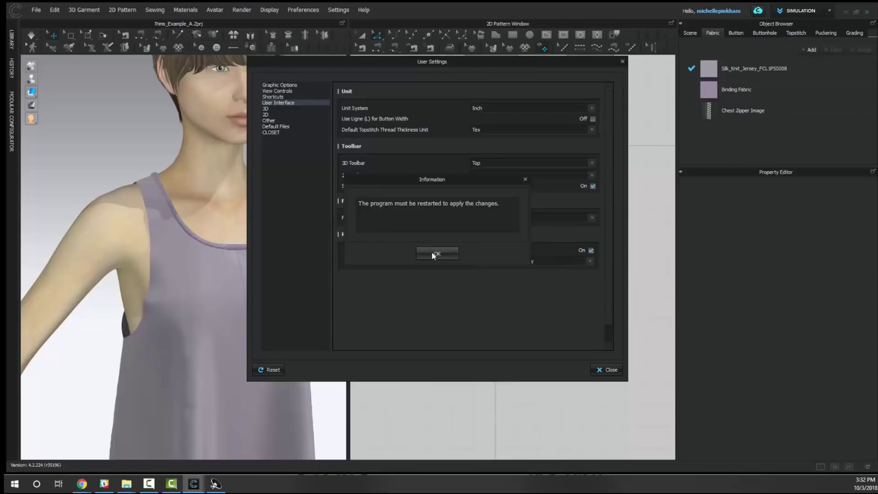
left_click(436, 253)
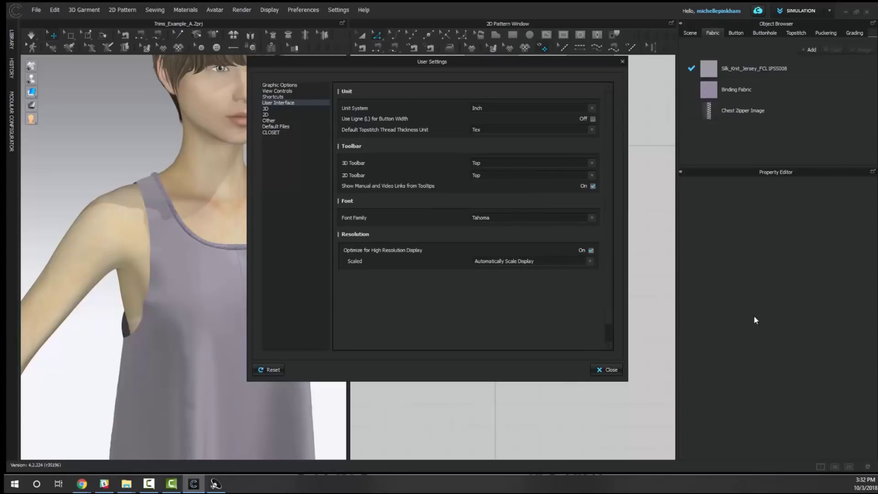
left_click(603, 370)
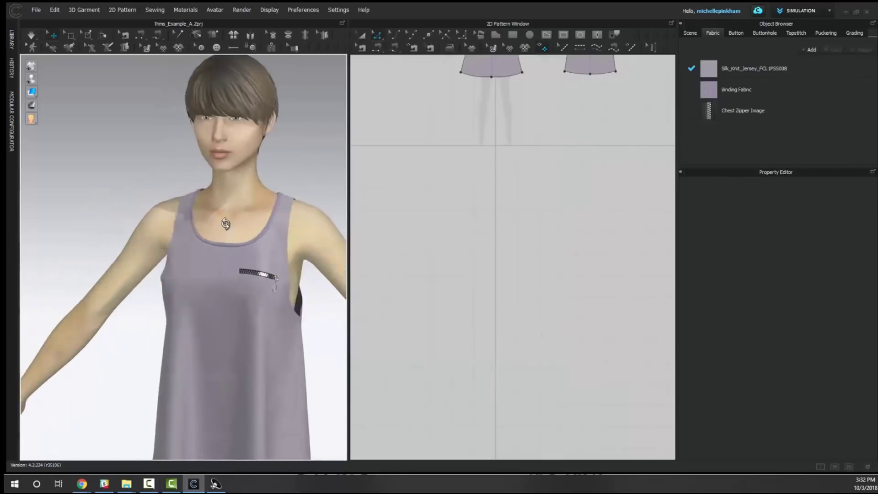
key("2")
right_click_drag(225, 224, 296, 228)
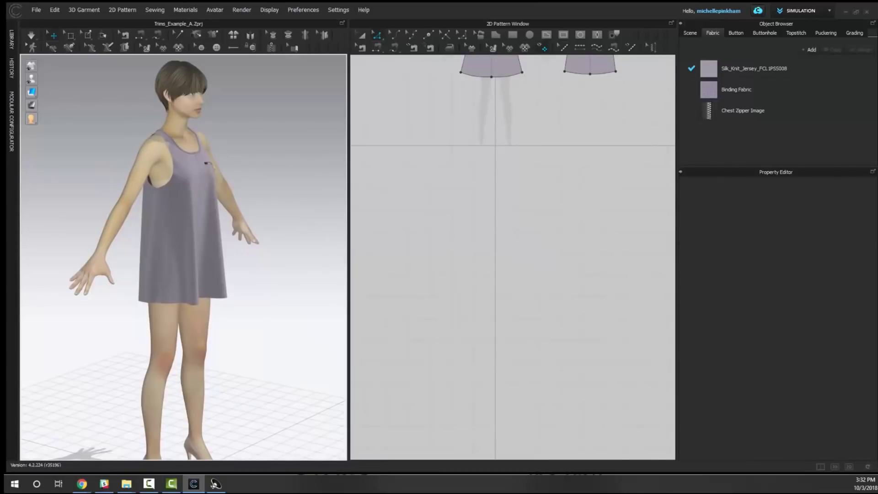
key("alt+Tab")
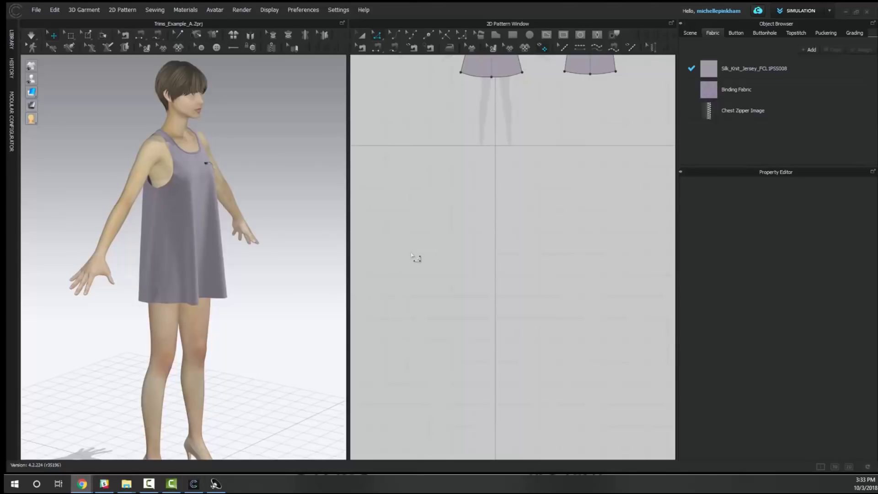
Step: Turn on Tension for the dress's side seam sewing between the front and back patterns, and start the simulation
right_click_drag(319, 219, 186, 214)
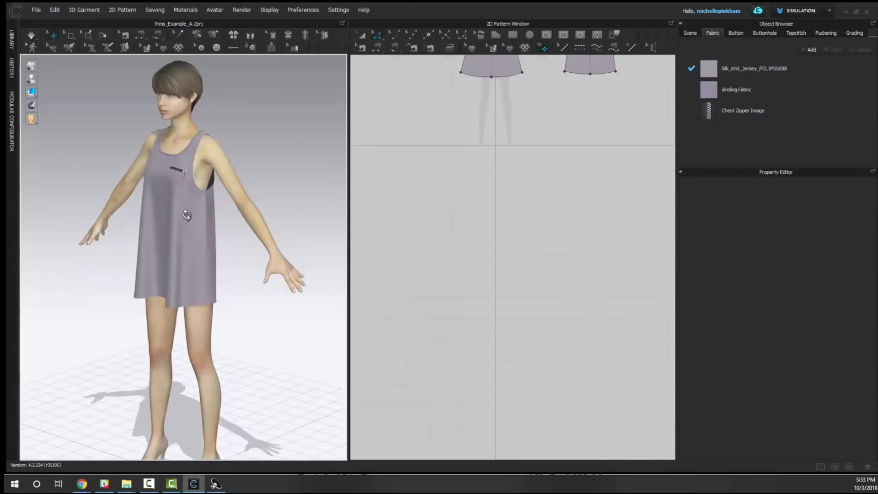
middle_click_drag(510, 148, 468, 201)
scroll(272, 178, "up", 3)
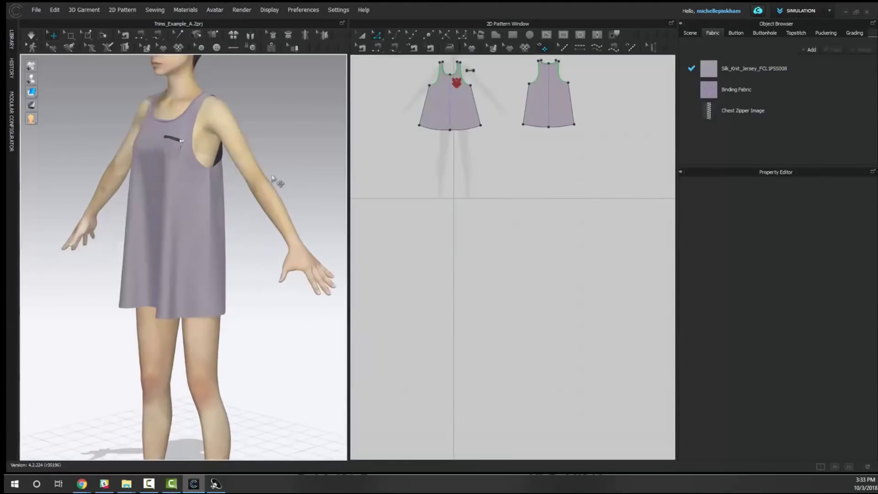
middle_click_drag(272, 179, 230, 202)
key("b")
left_click(479, 115)
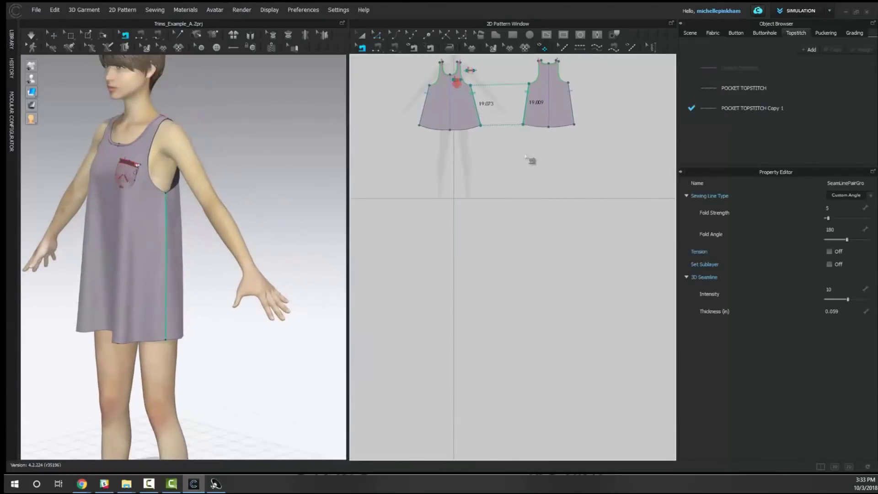
left_click(829, 252)
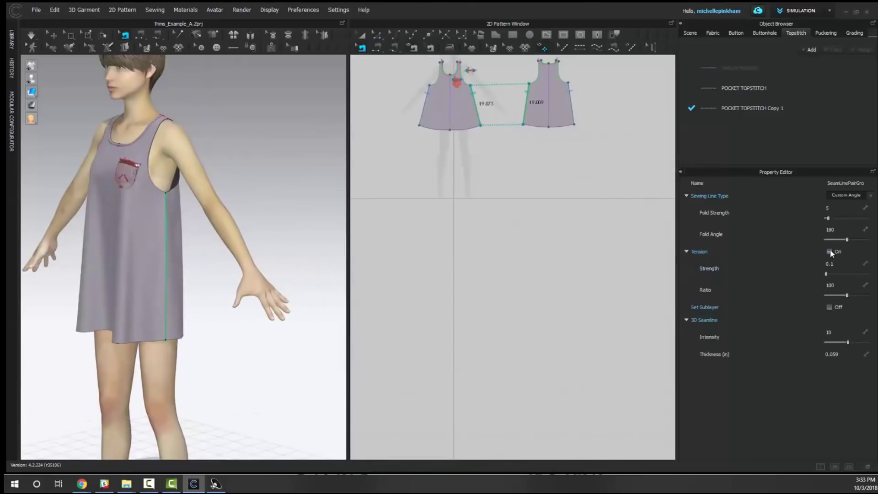
key("space")
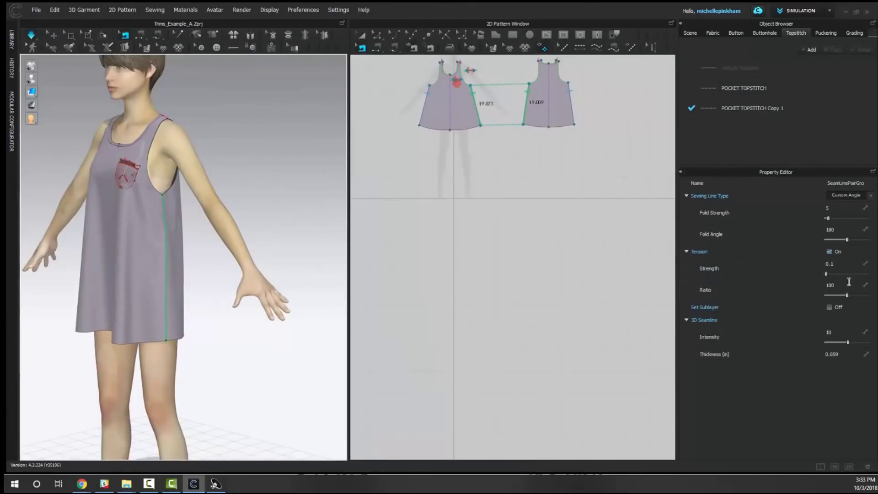
Step: Try a tension strength of 100 on the side seam, examine the drape, and restore the strength to 0.1
left_click_drag(825, 274, 873, 276)
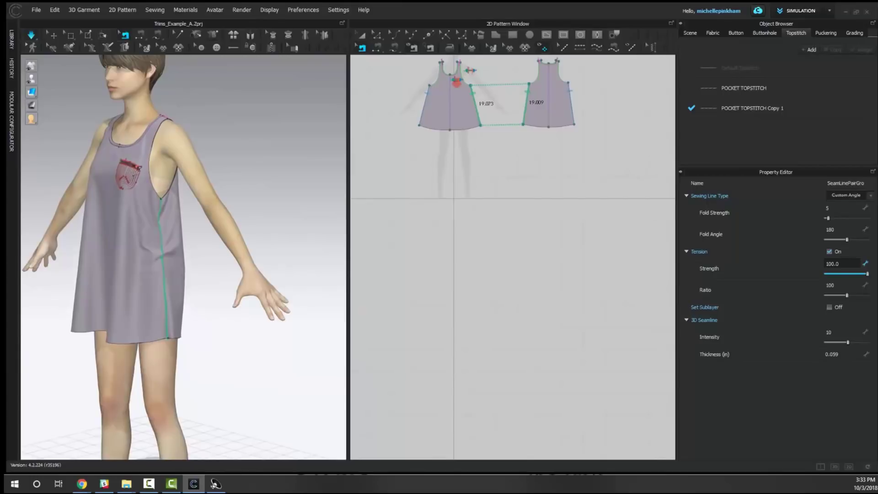
right_click_drag(250, 284, 220, 294)
scroll(270, 296, "up", 3)
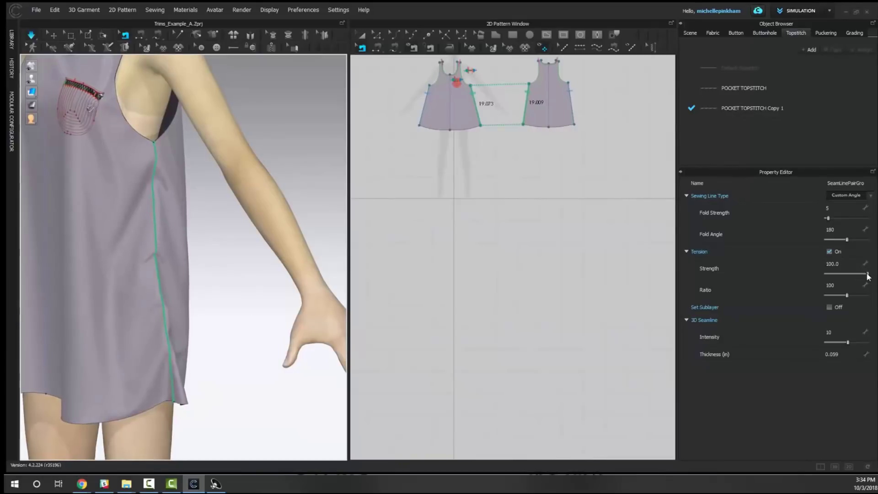
left_click_drag(867, 274, 825, 276)
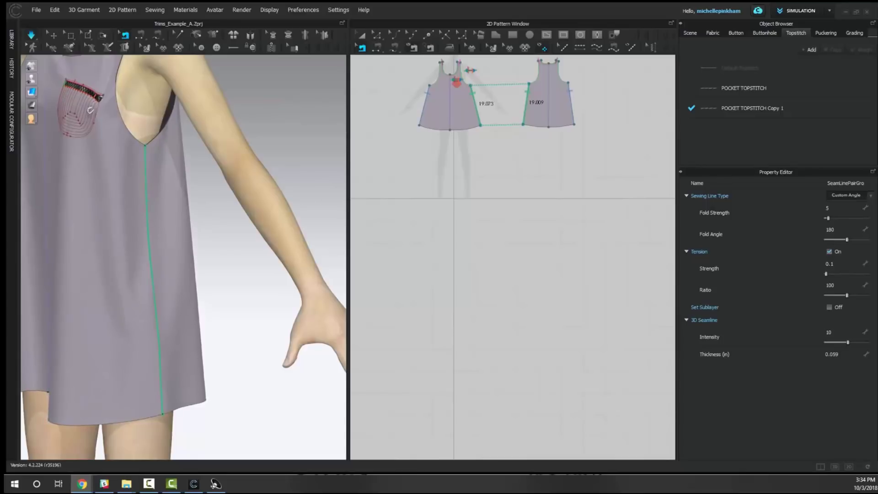
Step: Clear the seam selection, reselect the dress's side seam on the front pattern, and stop the simulation
scroll(508, 320, "down", 2)
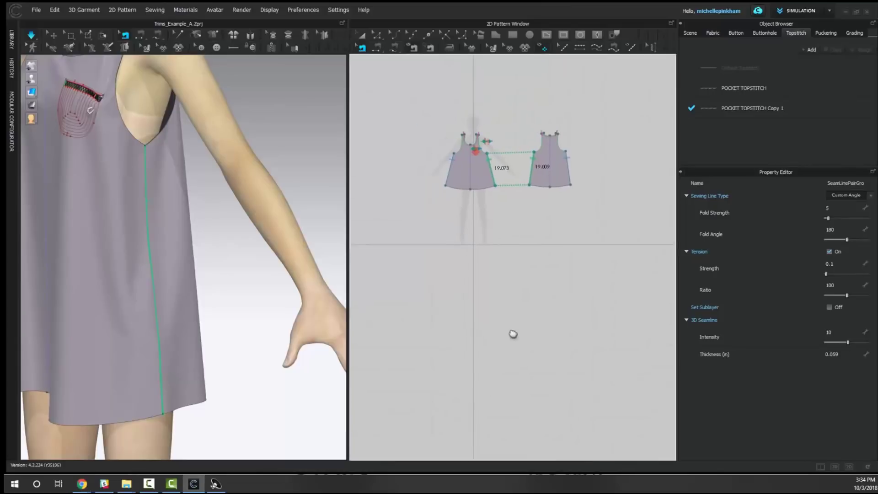
mouse_move(152, 320)
right_mouse_down()
mouse_move(121, 313)
mouse_move(147, 314)
right_mouse_up()
left_click(275, 358)
left_click(238, 360)
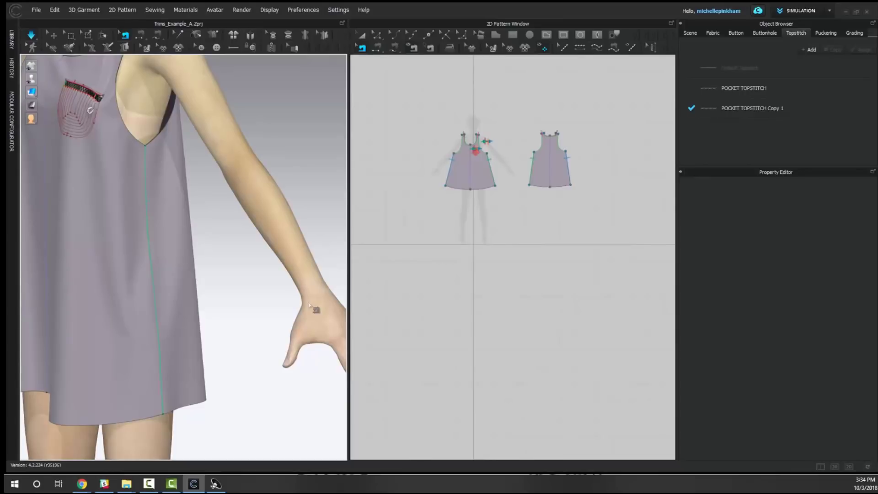
left_click(489, 168)
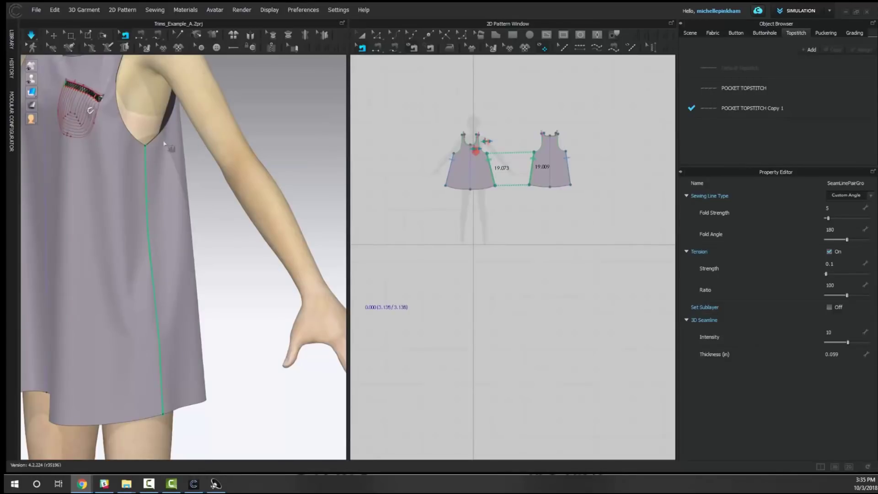
left_click(31, 35)
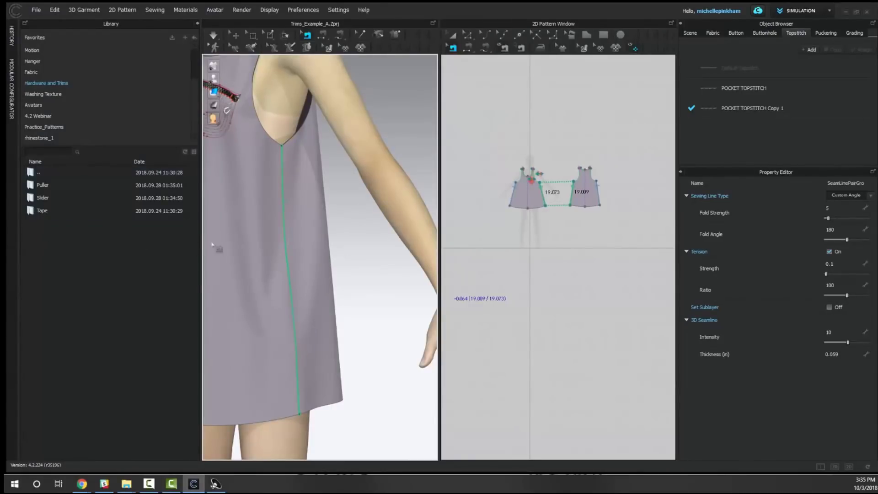
Step: Browse the Library's 4.2 Webinar files and open the 3D Sewing folder
left_click_drag(200, 243, 200, 242)
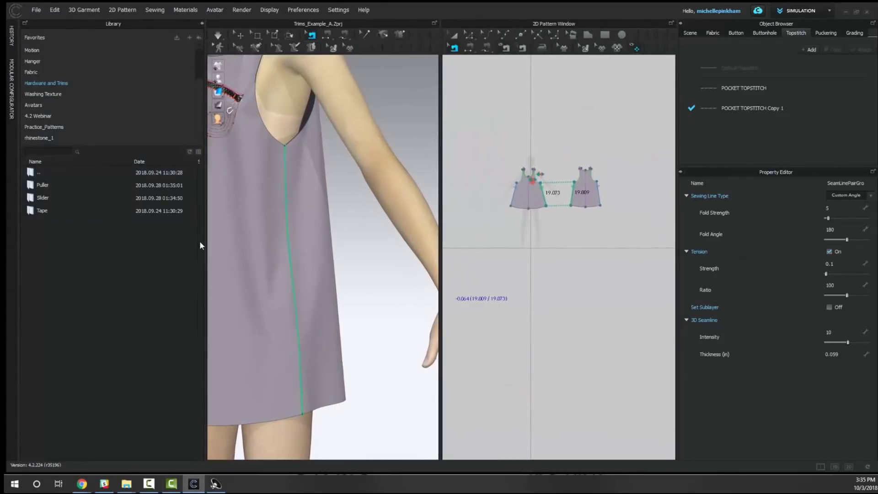
left_click(42, 117)
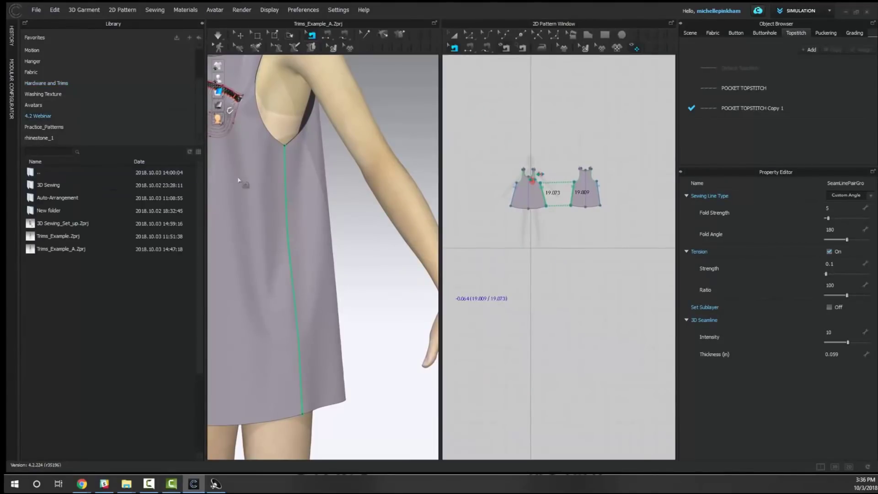
mouse_move(53, 222)
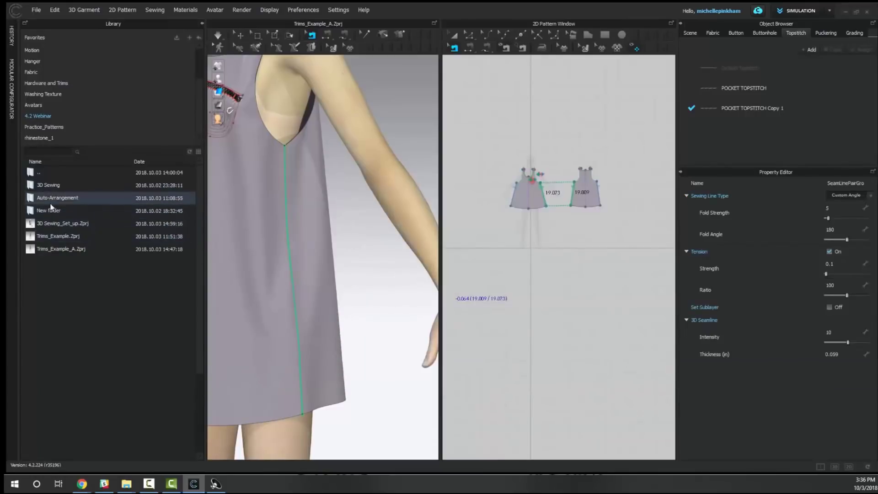
double_click(50, 209)
double_click(47, 172)
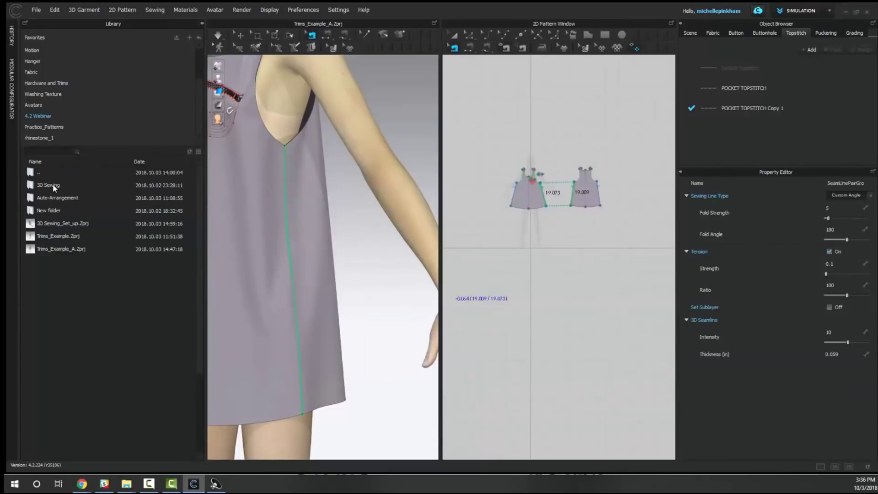
double_click(53, 183)
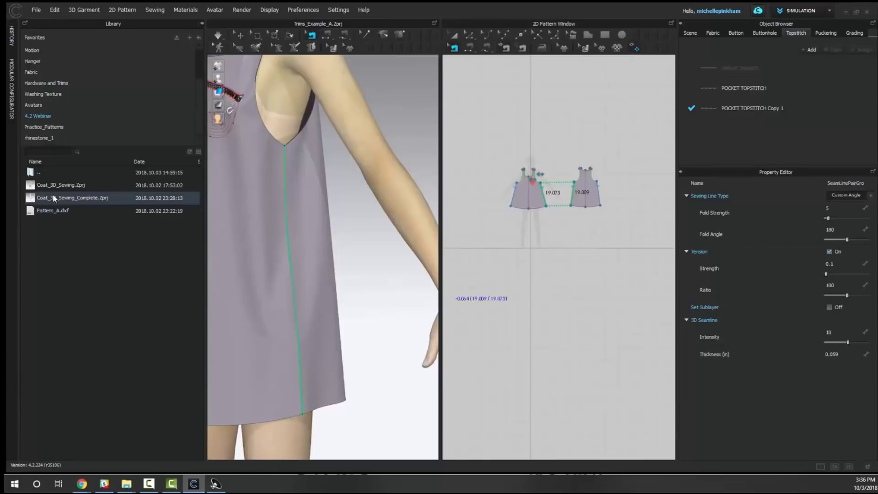
Step: Open Coat_3D_Sewing_Complete.Zprj with its garment and avatar, discarding the dress changes, and collapse the Library
double_click(53, 197)
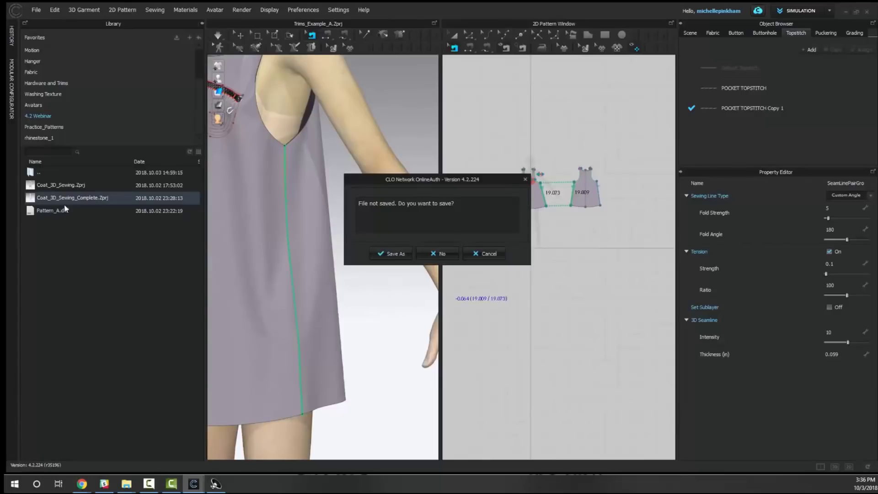
left_click(441, 254)
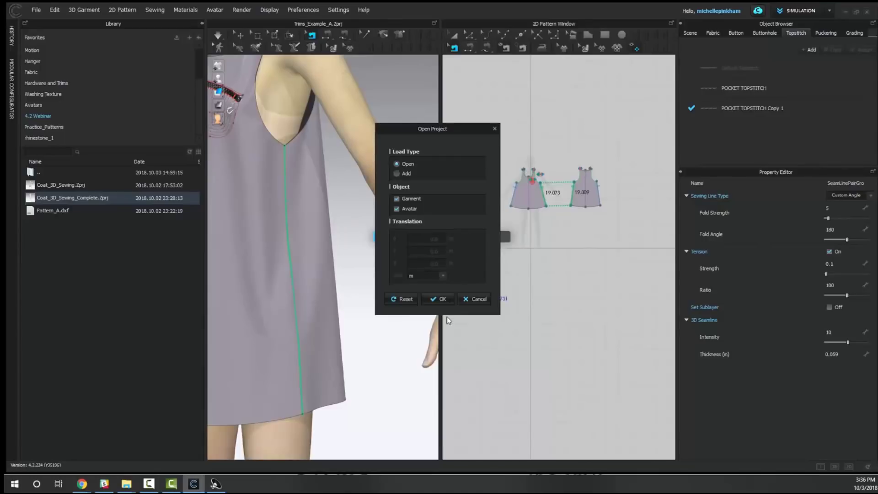
left_click(441, 298)
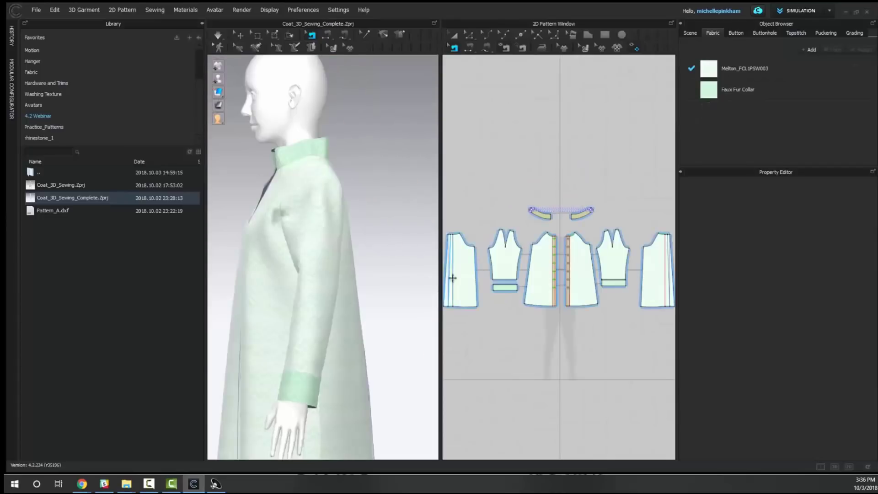
left_click(201, 24)
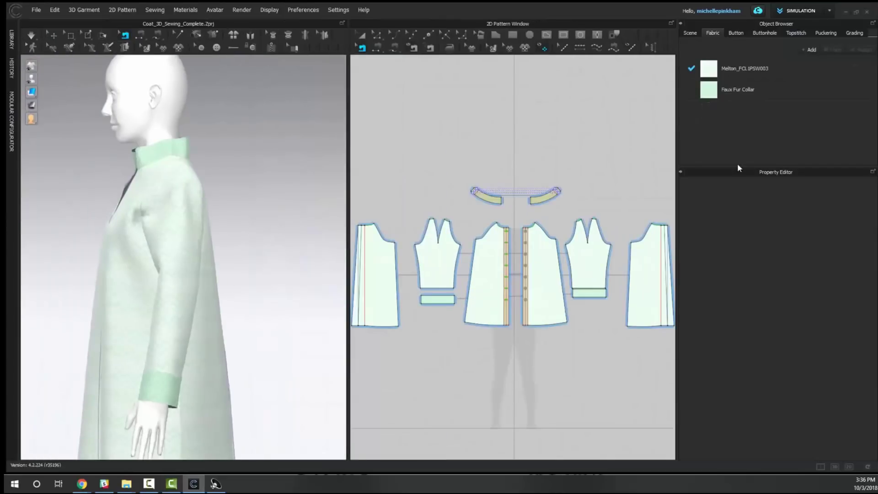
Step: Review the Faux Fur Collar fabric's physical property details and apply the Silk_Chiffon preset to it
left_click(741, 89)
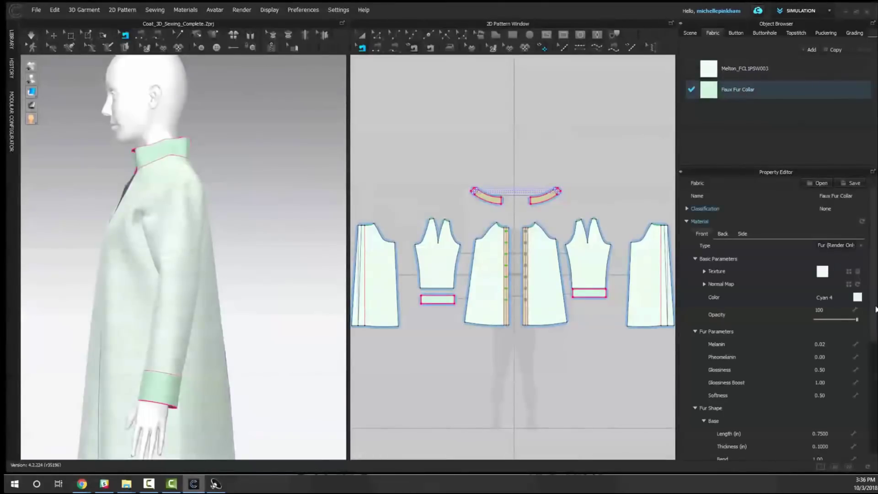
left_click_drag(875, 300, 877, 435)
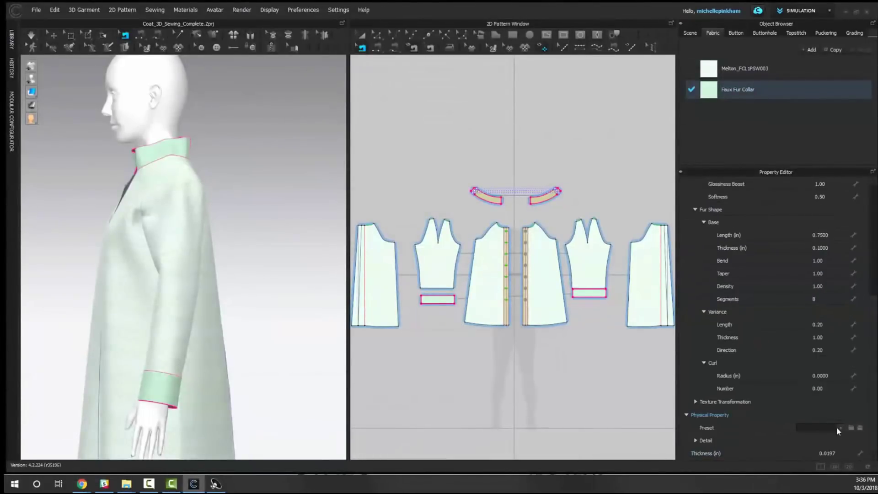
left_click(836, 426)
left_click(825, 424)
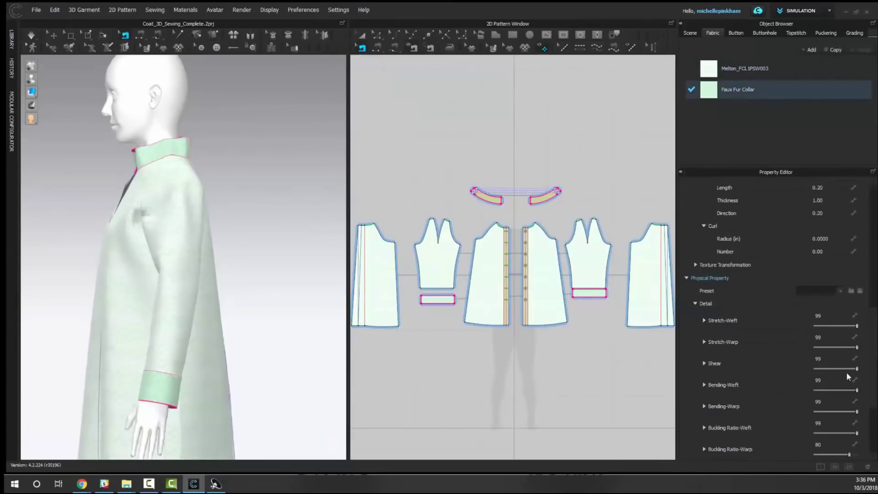
scroll(846, 371, "down", 3)
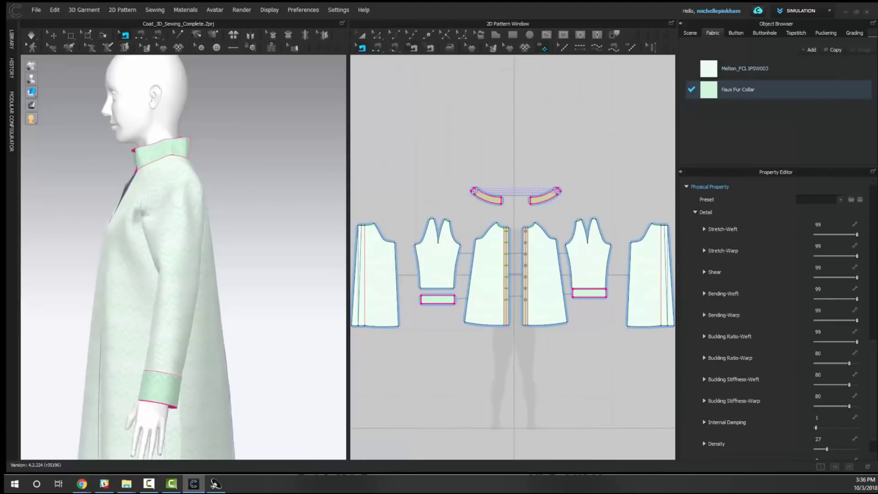
left_click(839, 202)
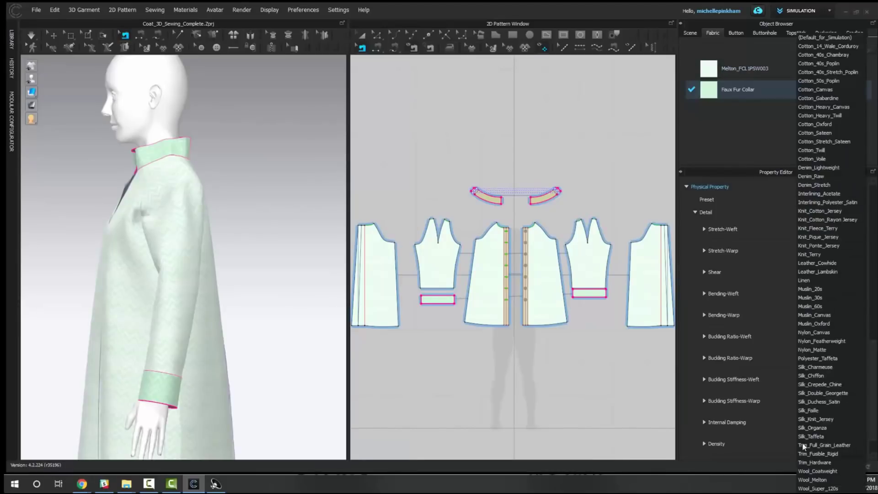
left_click(811, 375)
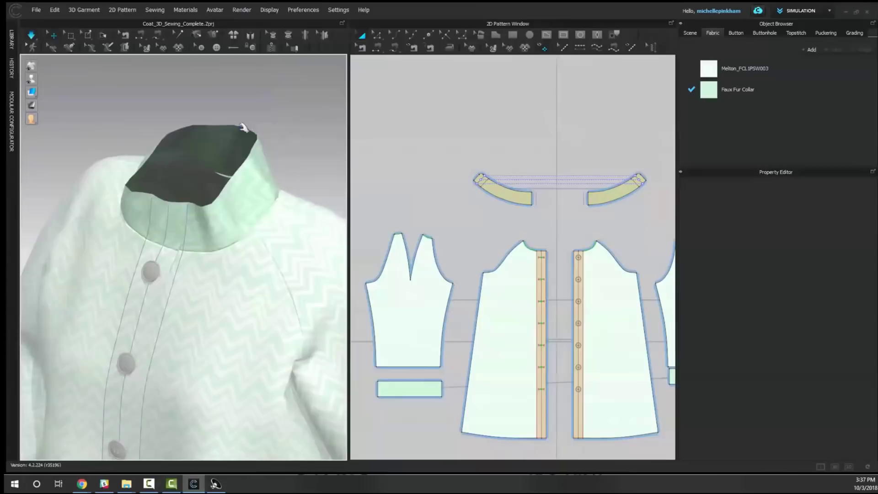
Step: Select the collar piece on the 3D coat and return the garment to the front view
right_click_drag(246, 134, 240, 139)
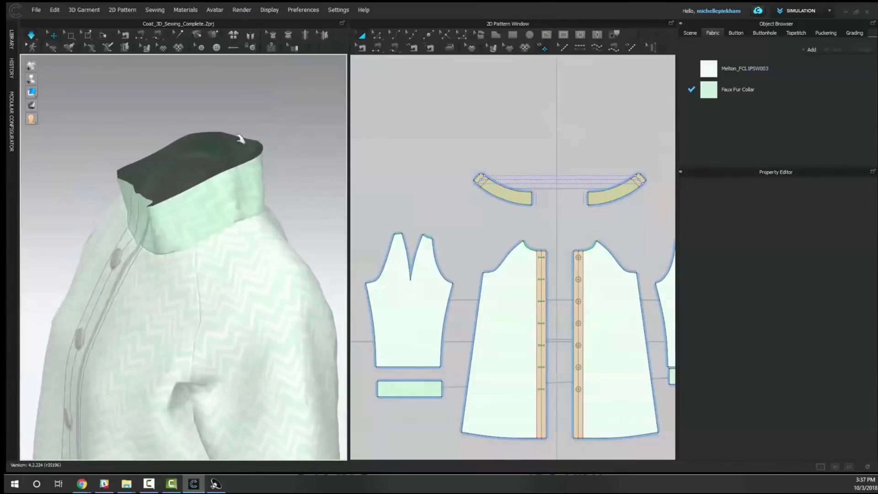
left_click(240, 139)
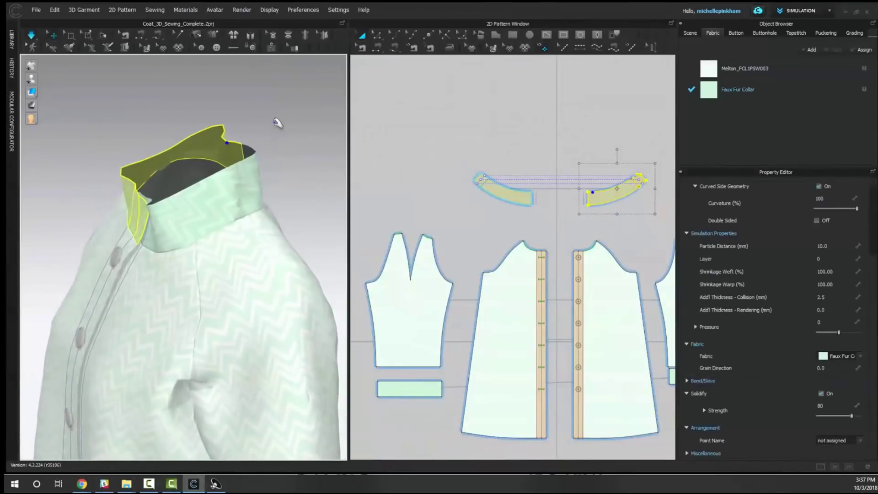
key("2")
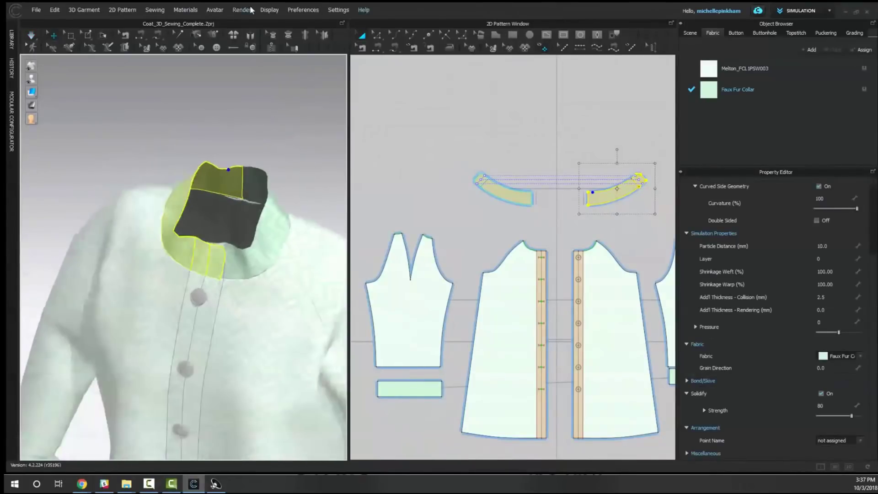
Step: Render the coat and its fur collar from the current 3D view, and close the Render window
left_click(241, 9)
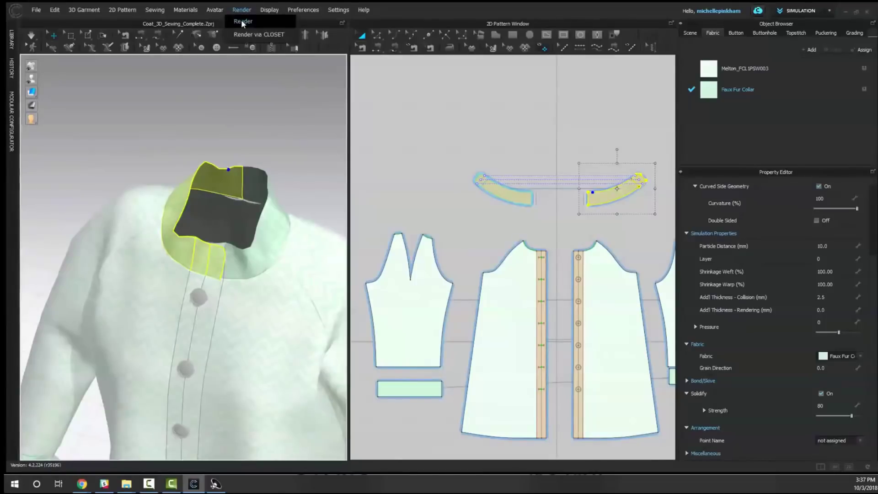
left_click(243, 23)
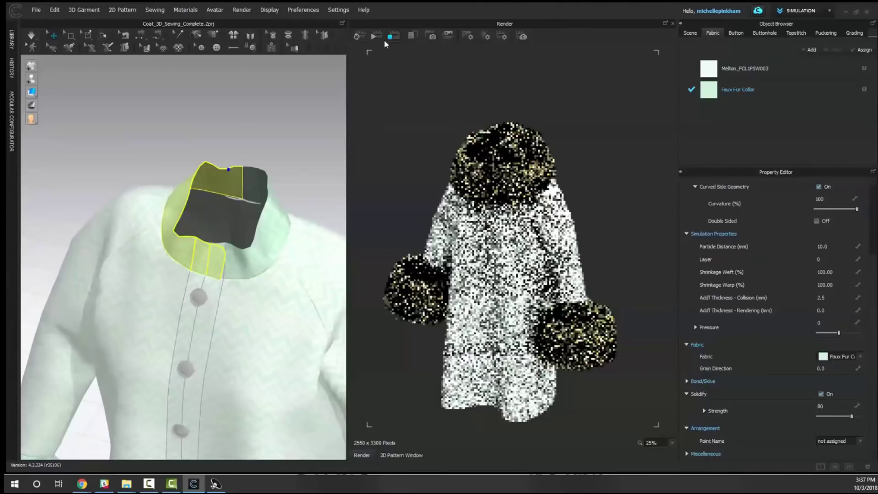
left_click(357, 36)
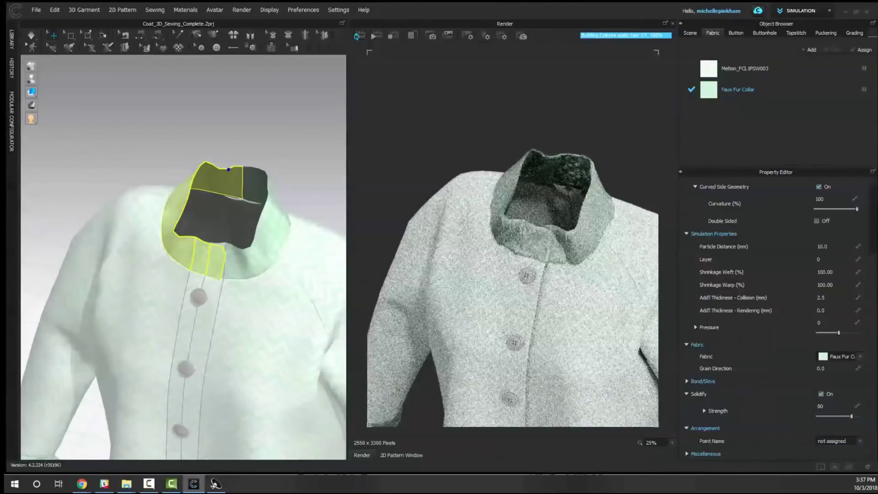
key("alt+Tab")
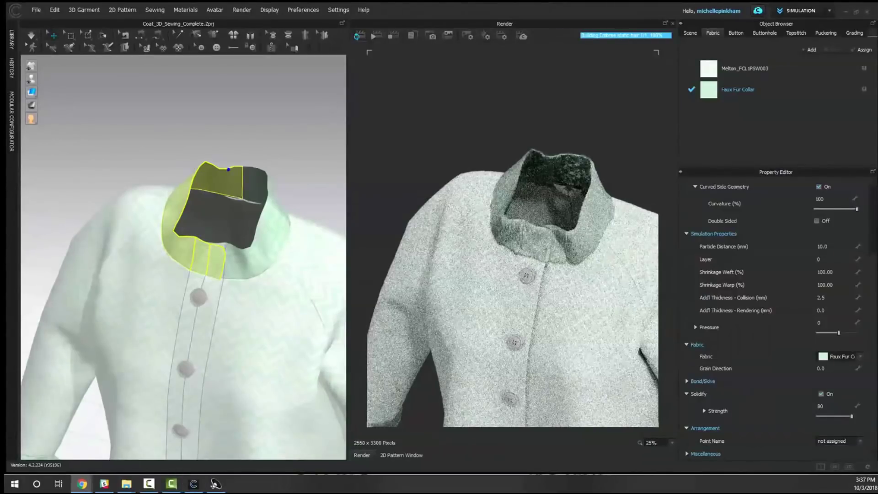
left_click(671, 23)
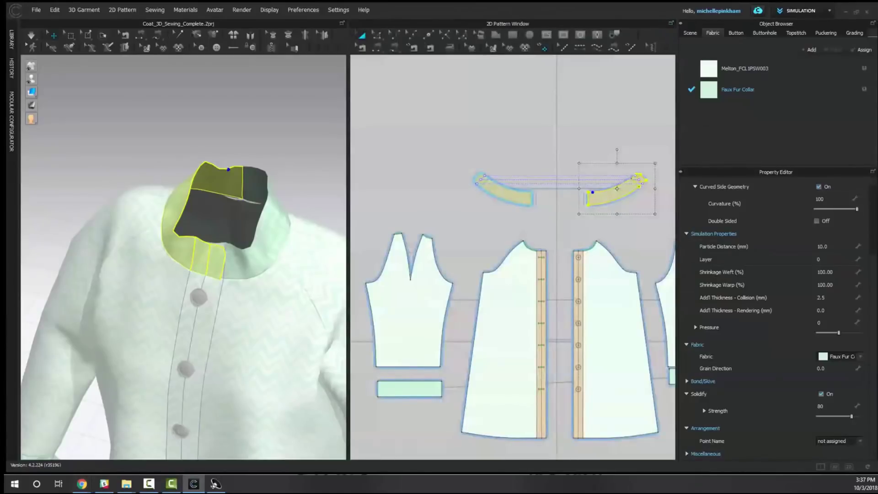
Step: Select the top button on the coat placket, just below the fur collar
key("alt+Tab")
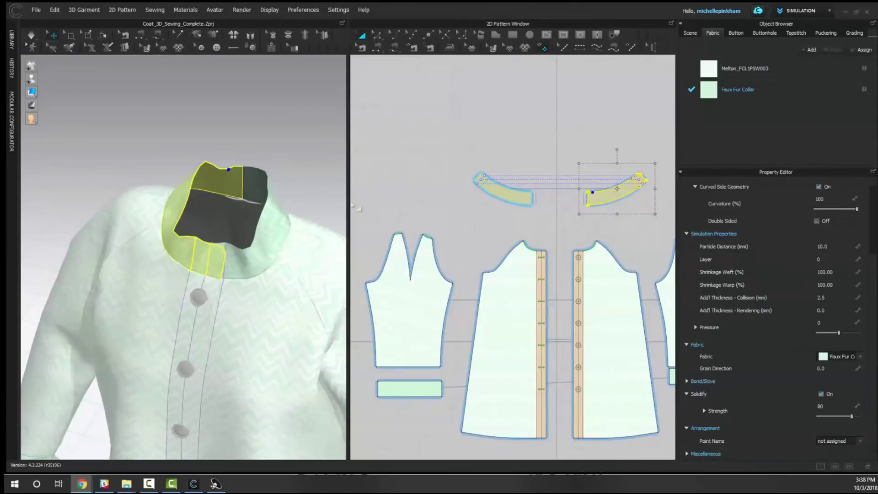
right_click_drag(200, 276, 252, 245)
middle_click_drag(252, 245, 189, 234)
scroll(224, 256, "up", 5)
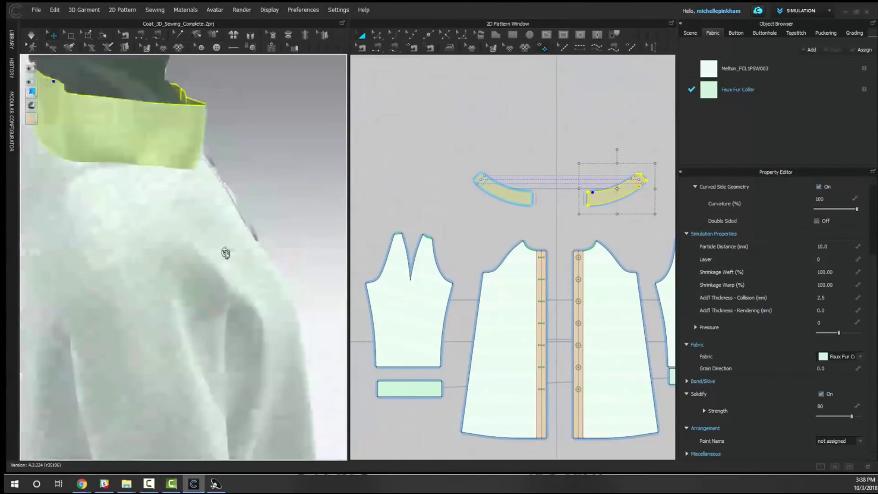
scroll(224, 261, "up", 4)
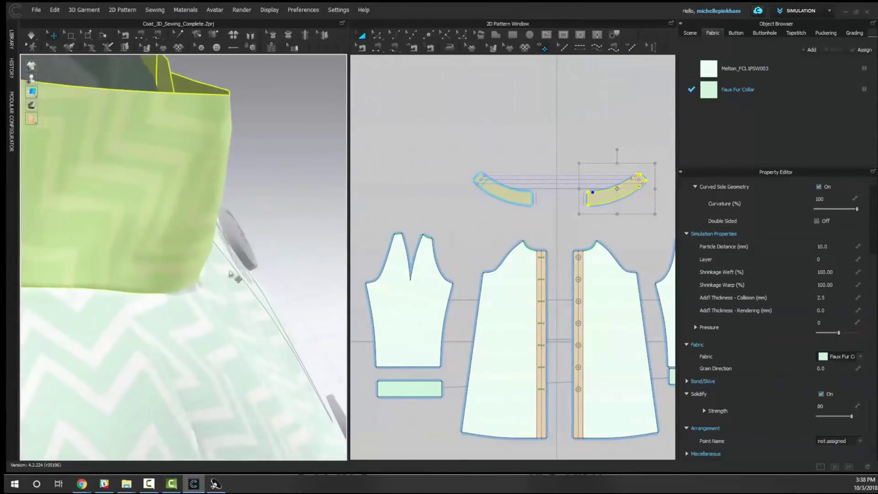
left_click(235, 245)
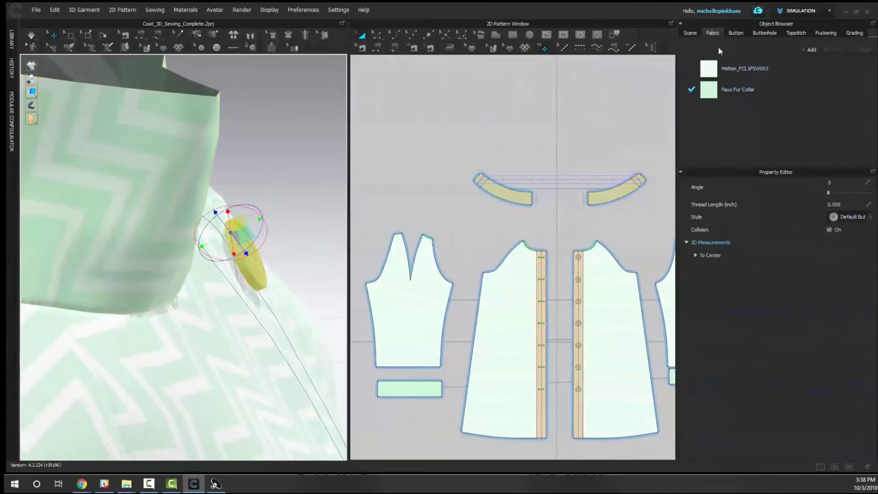
Step: Display the Default Button style's properties with its button material settings
left_click(733, 32)
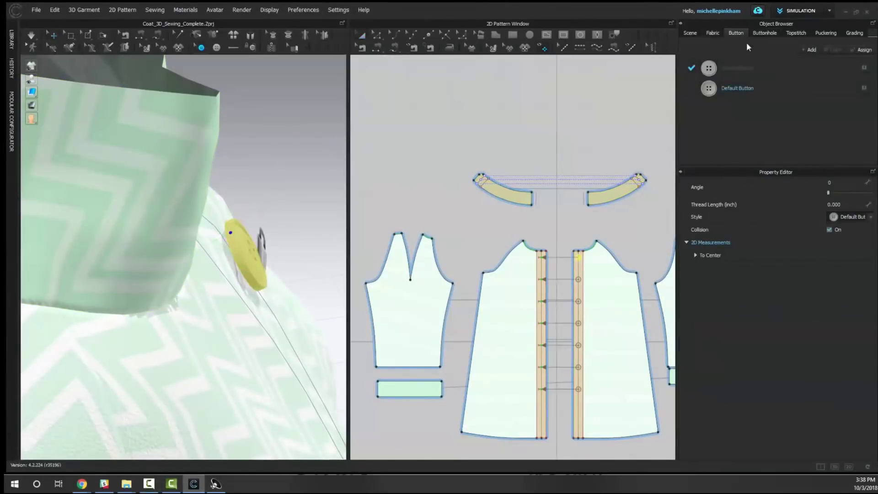
left_click(746, 89)
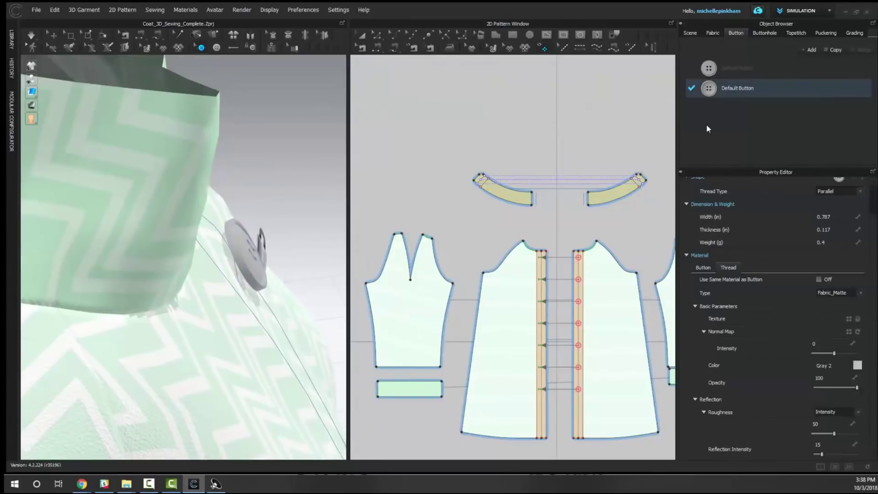
double_click(736, 91)
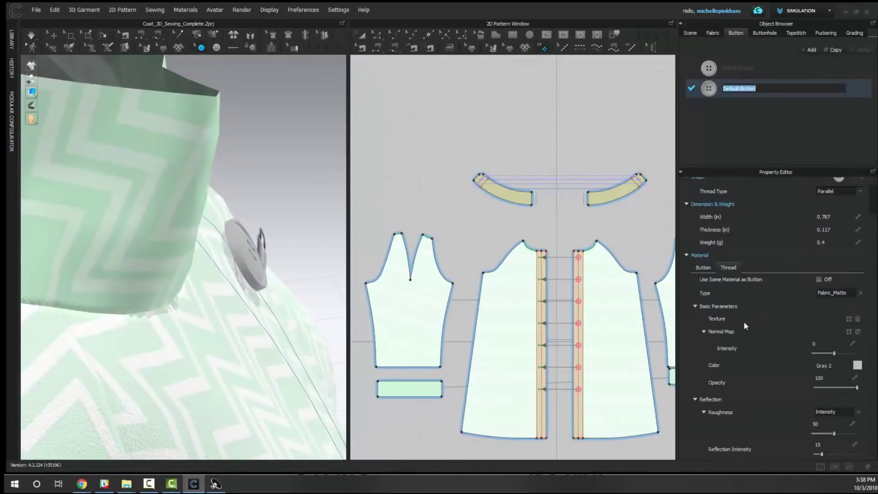
left_click(738, 161)
left_click(703, 268)
scroll(701, 393, "up", 1)
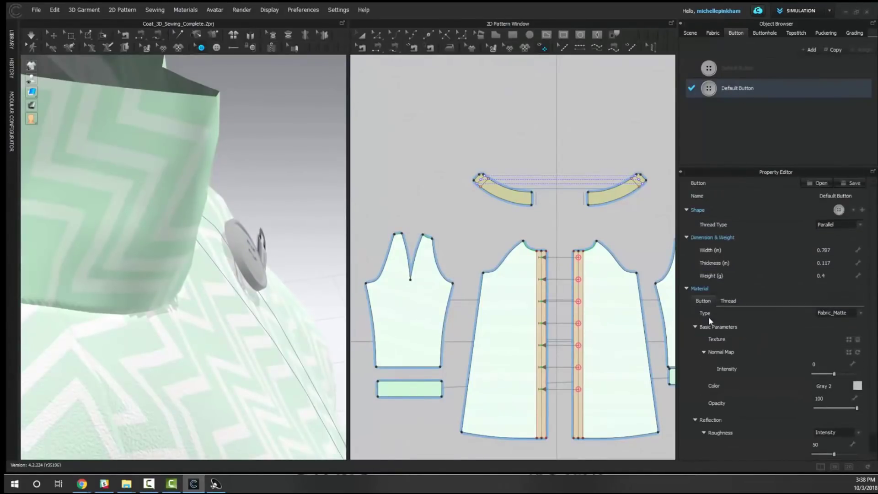
Step: Open the Default Button's thickness value for editing
left_click(846, 261)
left_click(843, 262)
key("Return")
left_click(843, 262)
left_click(822, 262)
double_click(835, 261)
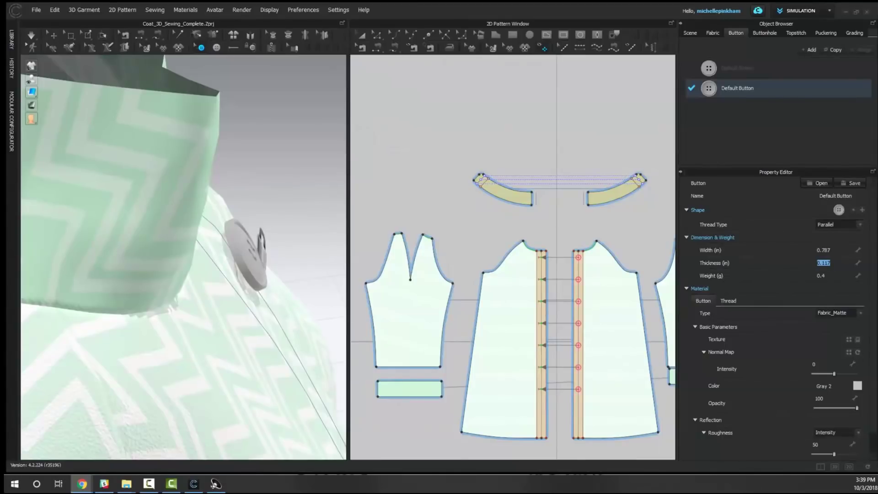
Step: Import Rhinestone_Teardrop.obj from the Materials rhinestone_1 folder, loaded as a trim at cm (DAZ Studio) scale
scroll(492, 180, "down", 5)
right_click_drag(121, 213, 241, 183)
scroll(297, 236, "down", 2)
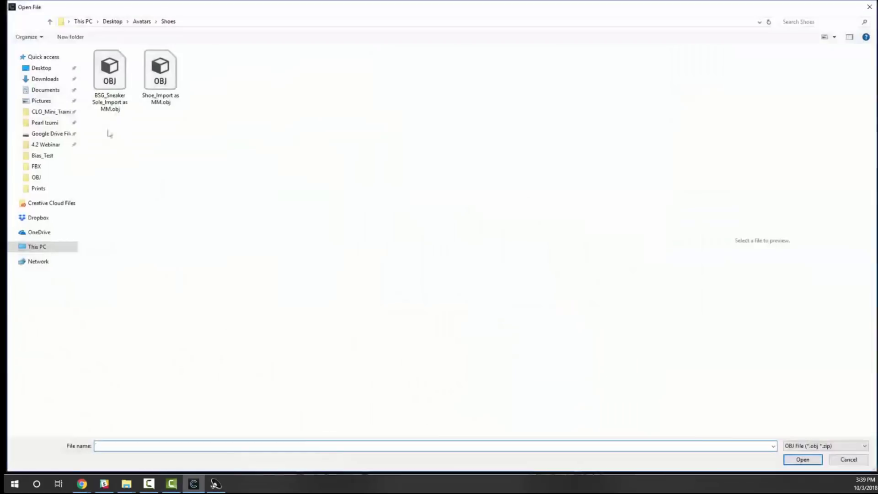
left_click(120, 68)
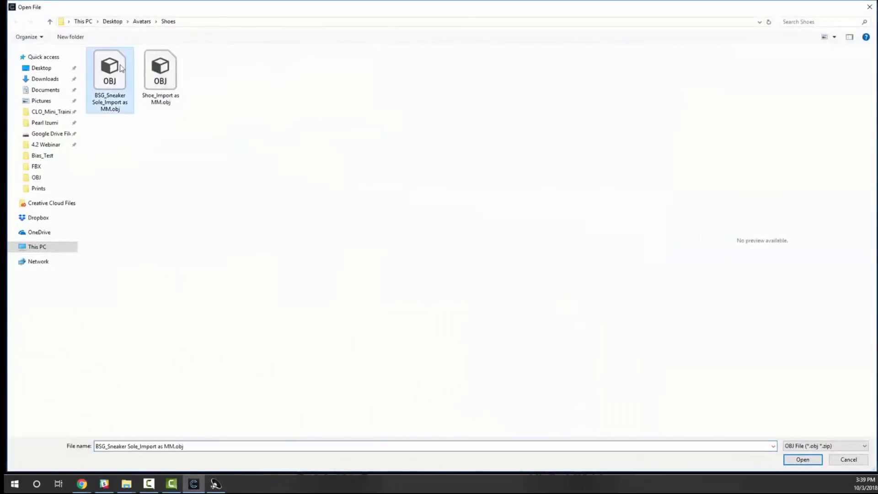
left_click(41, 68)
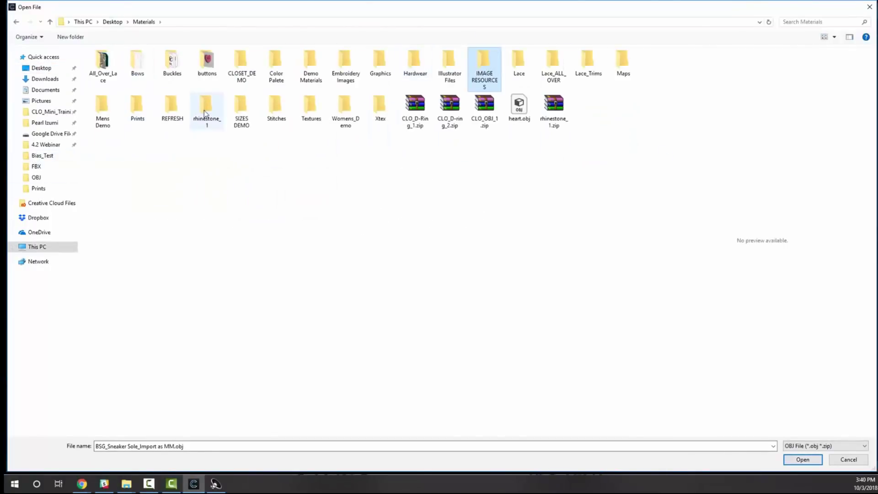
left_click(205, 114)
double_click(204, 114)
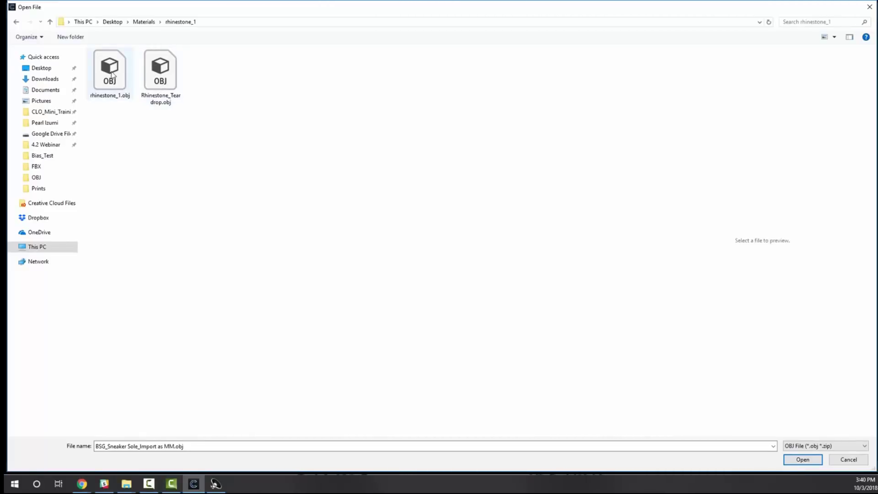
left_click(168, 73)
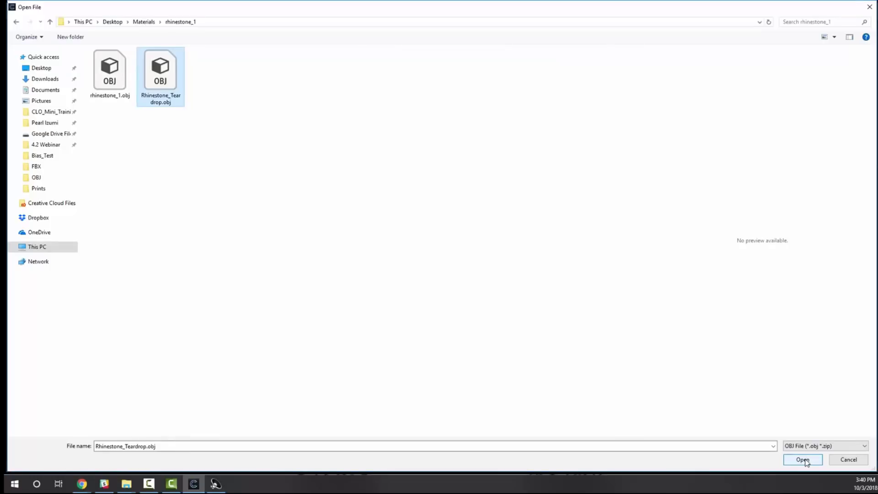
left_click(805, 461)
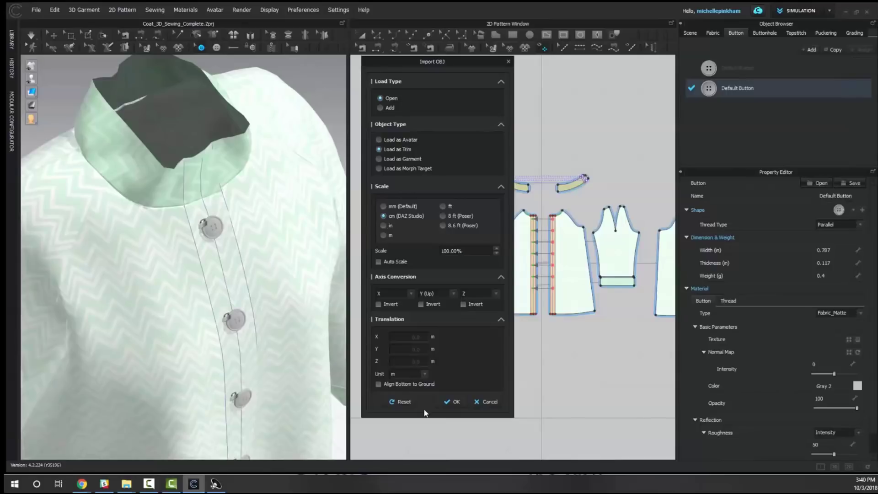
left_click(455, 403)
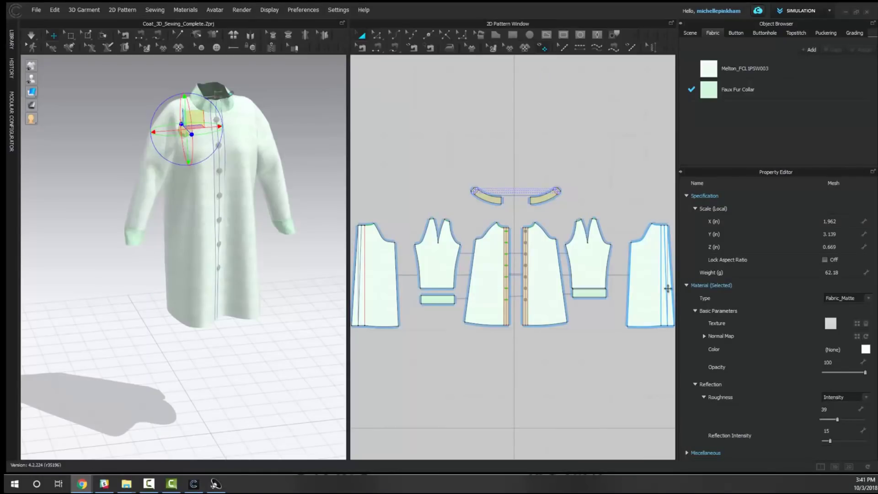
Step: Deselect the imported rhinestone trim on the coat's chest
scroll(507, 290, "down", 3)
middle_click_drag(503, 302, 492, 293)
scroll(491, 293, "up", 3)
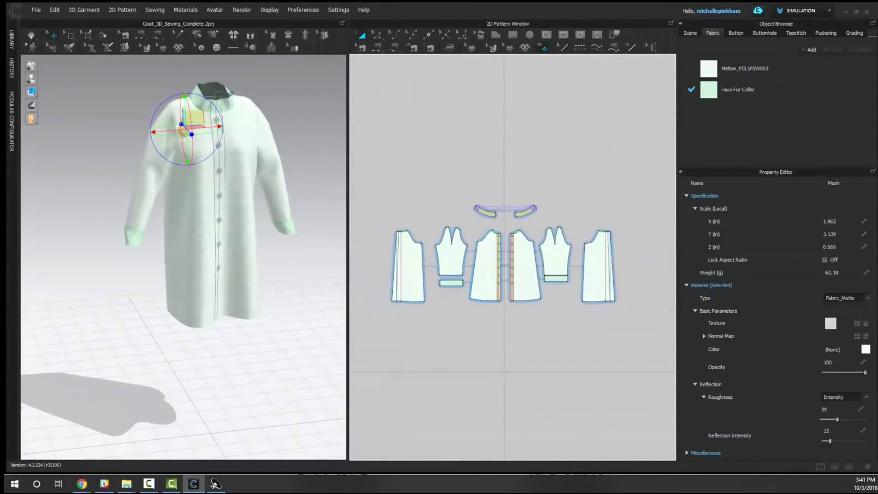
key("alt+Tab")
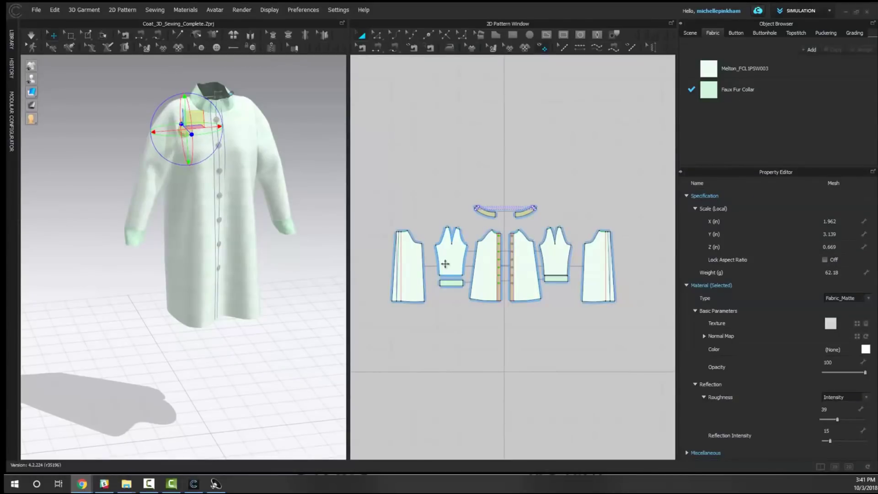
left_click(499, 179)
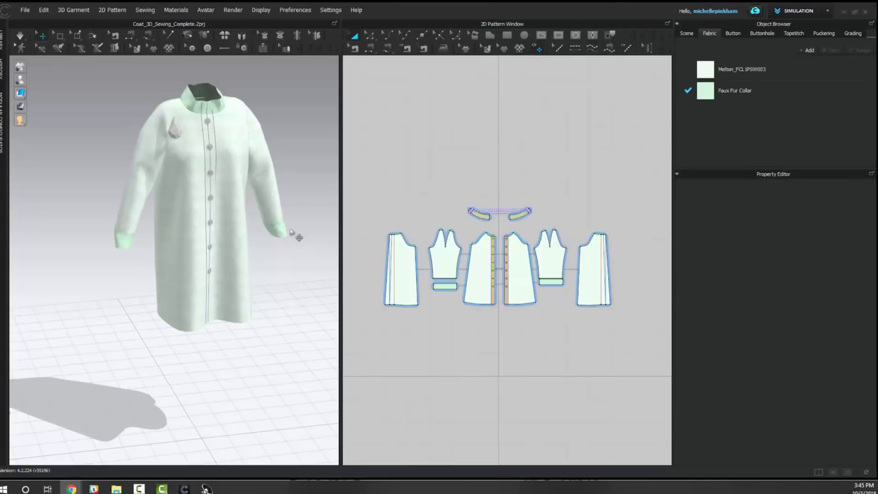
Step: Open the Trims_Example_A.Zprj project from the Library with its garment and avatar, replacing the coat project
scroll(296, 244, "down", 1)
scroll(296, 244, "down", 2)
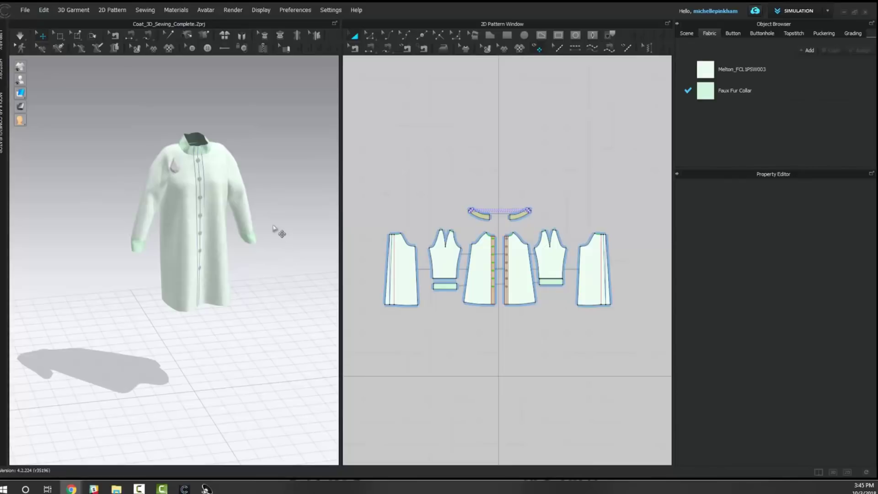
middle_click_drag(280, 232, 241, 287)
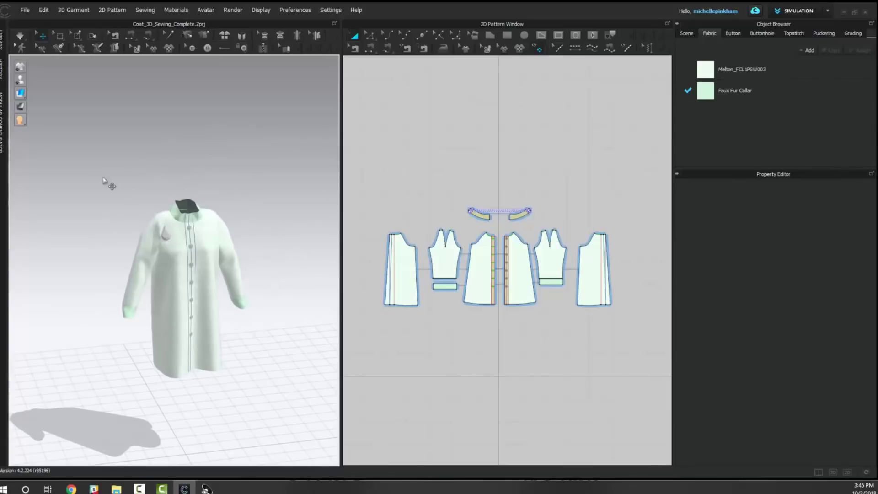
left_click(4, 59)
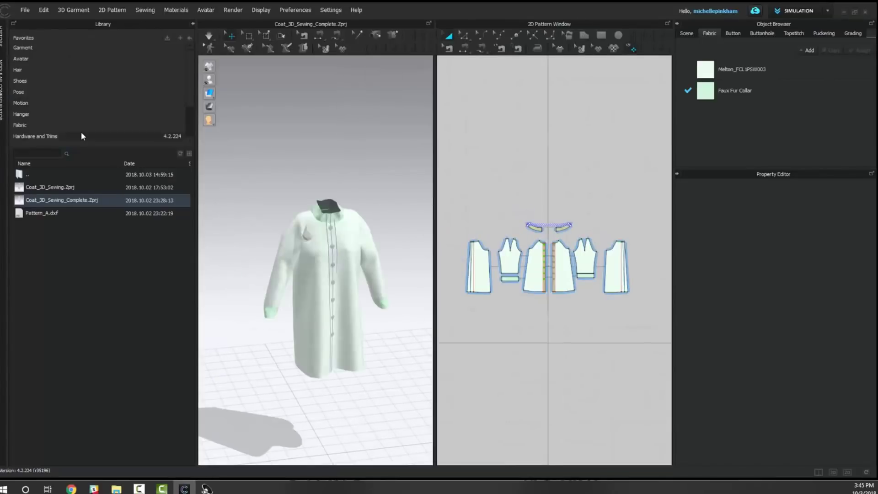
double_click(62, 174)
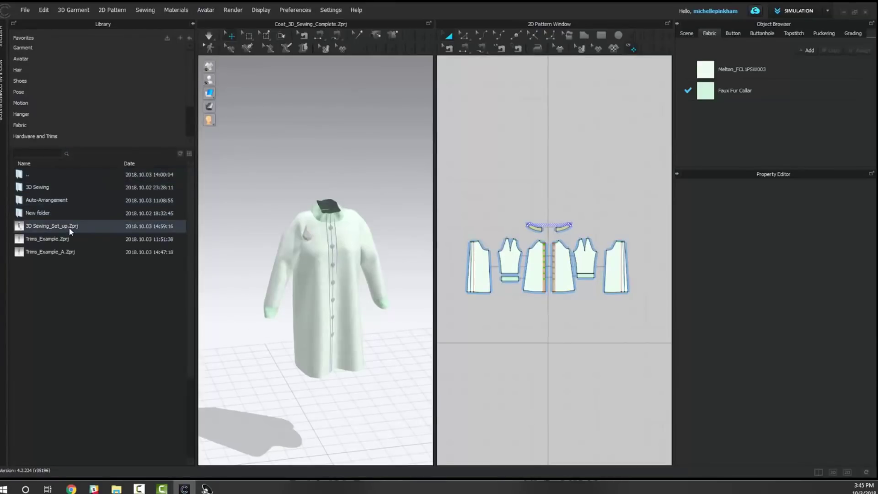
left_click_drag(68, 227, 67, 254)
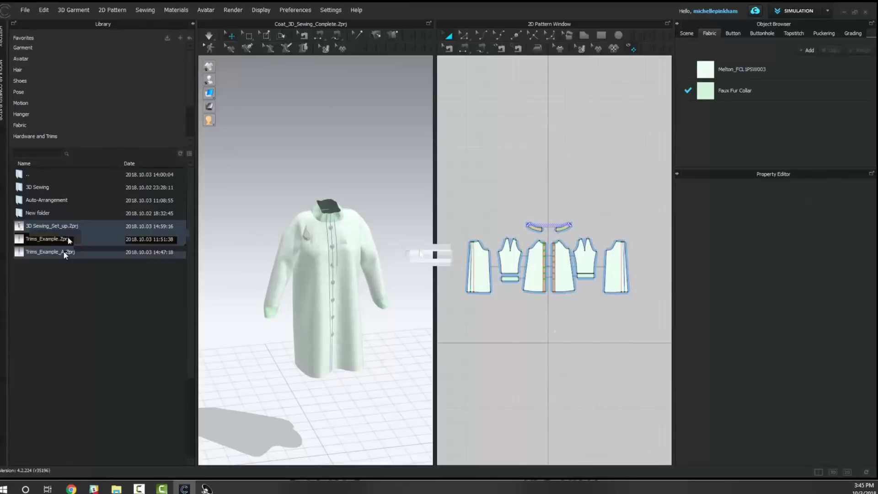
left_click(424, 254)
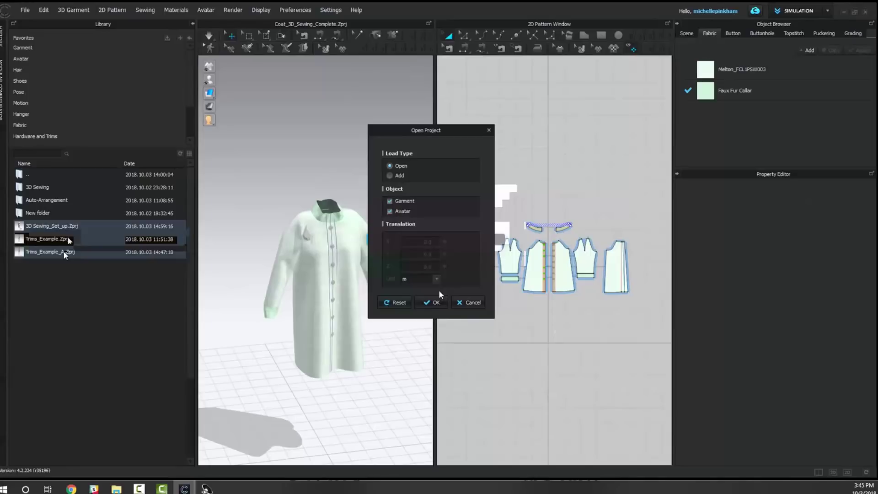
left_click(434, 302)
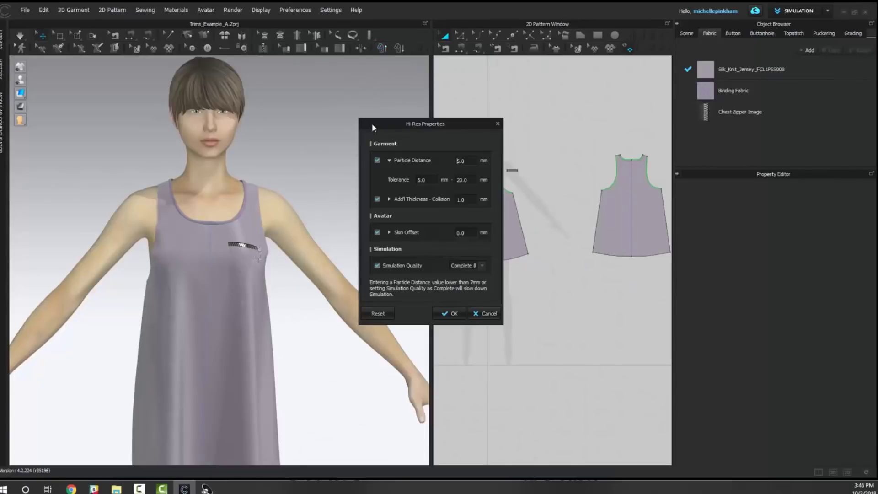
Step: Review the garment, avatar and simulation settings in Hi-Res Properties, and close them without applying
left_click_drag(428, 120, 327, 185)
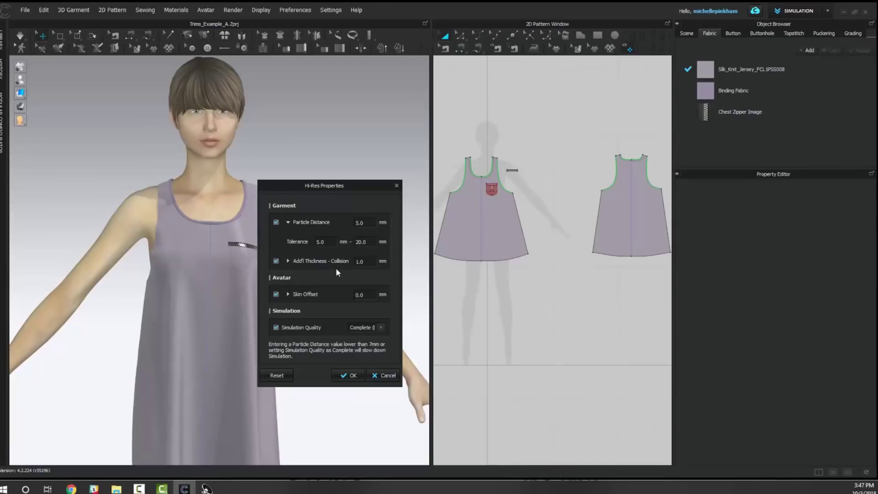
left_click(383, 375)
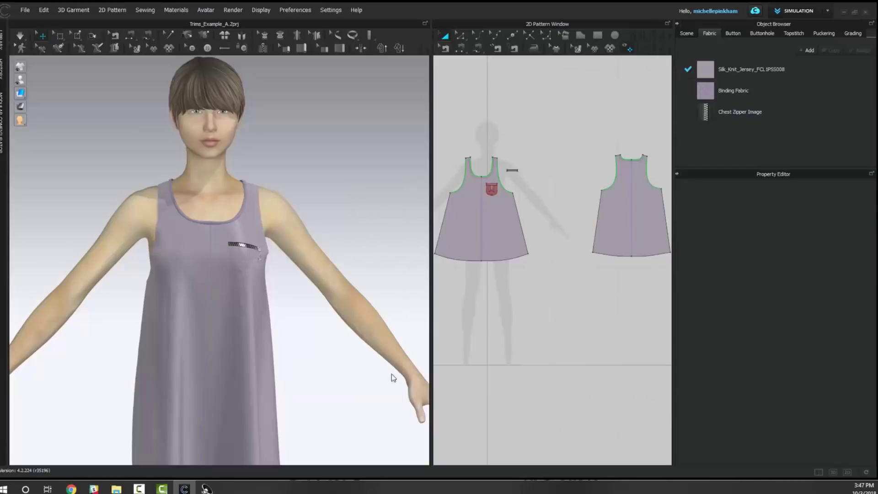
Step: Examine the binding along the dress's neckline and shoulder up close in the 3D view
scroll(287, 248, "up", 2)
scroll(219, 274, "up", 5)
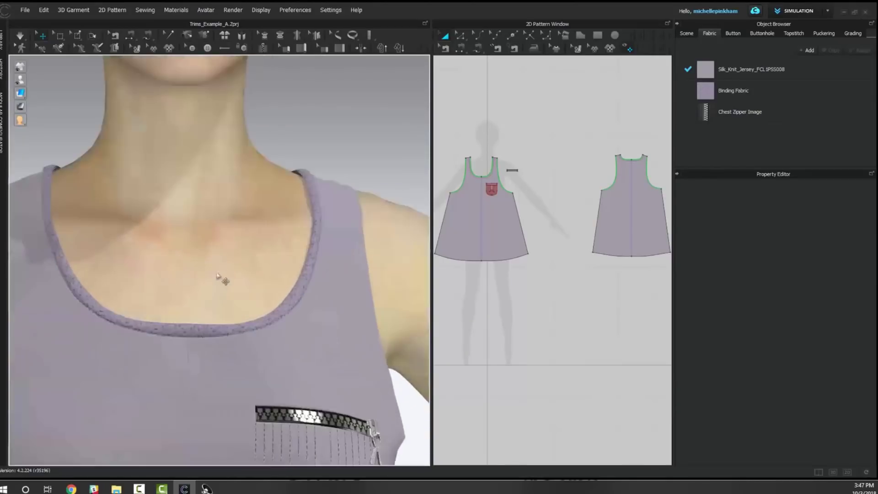
right_click_drag(221, 274, 288, 280)
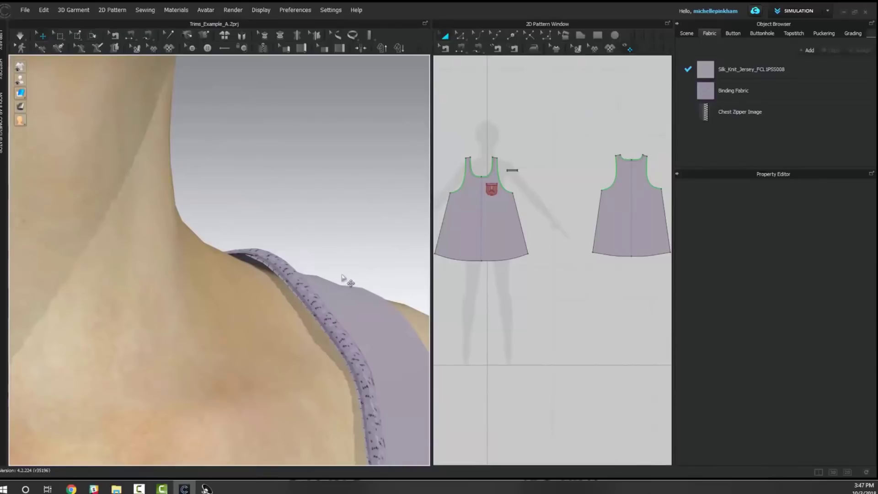
scroll(345, 279, "down", 3)
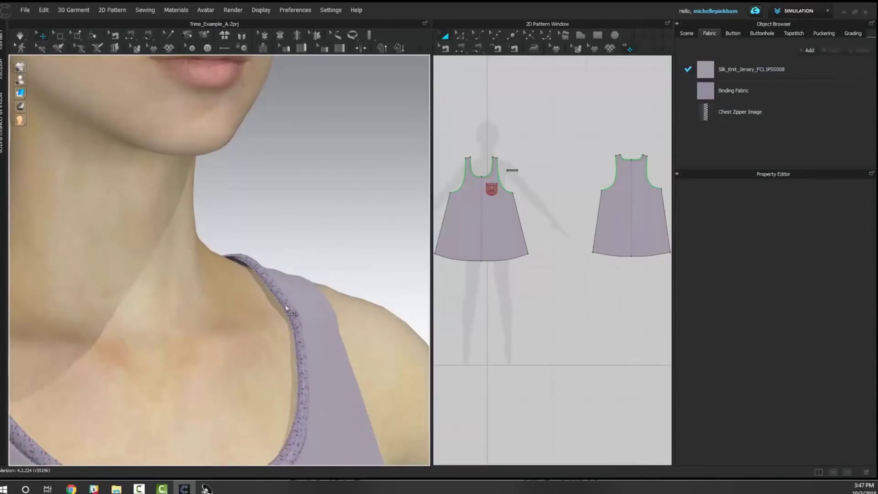
right_click_drag(247, 290, 232, 280)
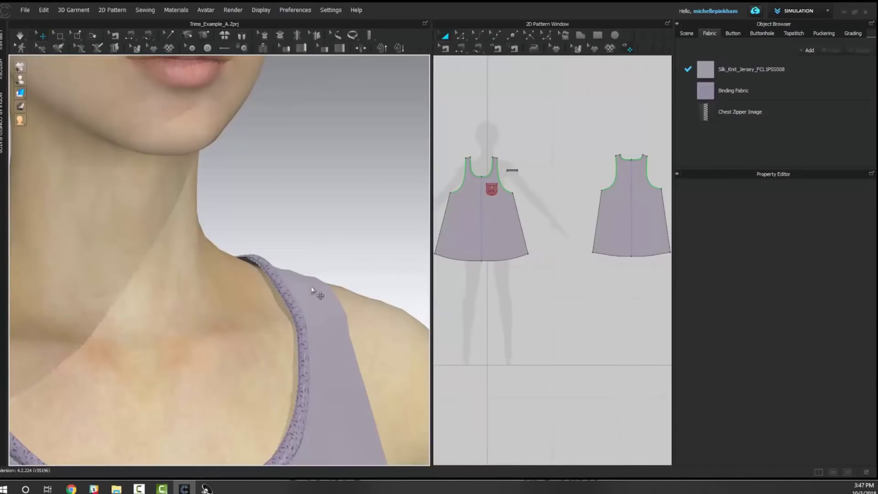
scroll(333, 301, "down", 2)
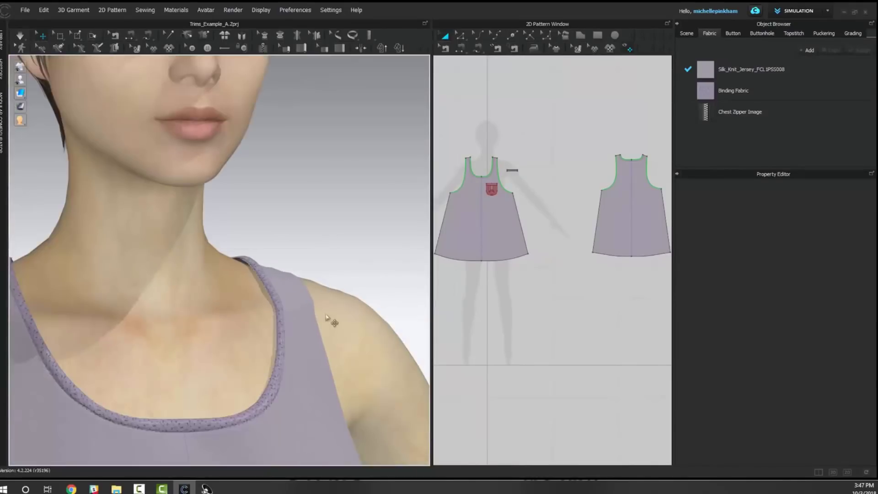
scroll(208, 328, "up", 2)
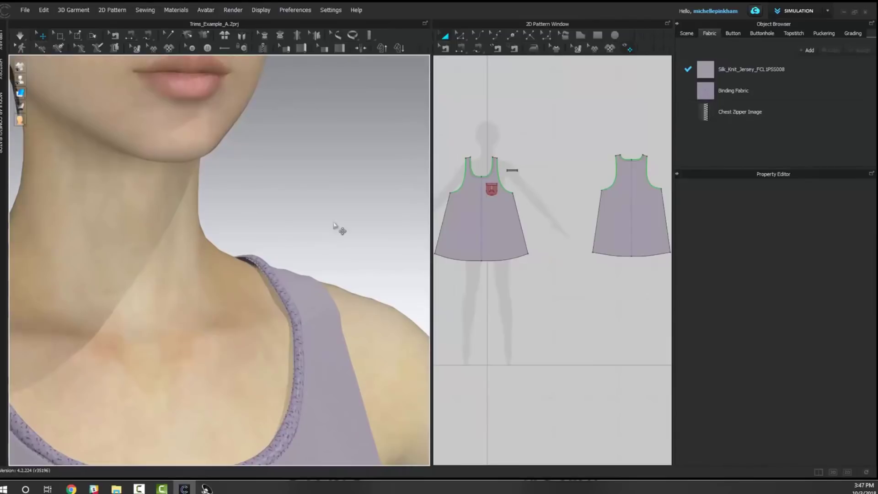
Step: Apply the high-resolution garment settings with 5.0 mm particle distance, 1.0 mm added collision thickness, 0.0 mm skin offset and Complete simulation quality
left_click(382, 48)
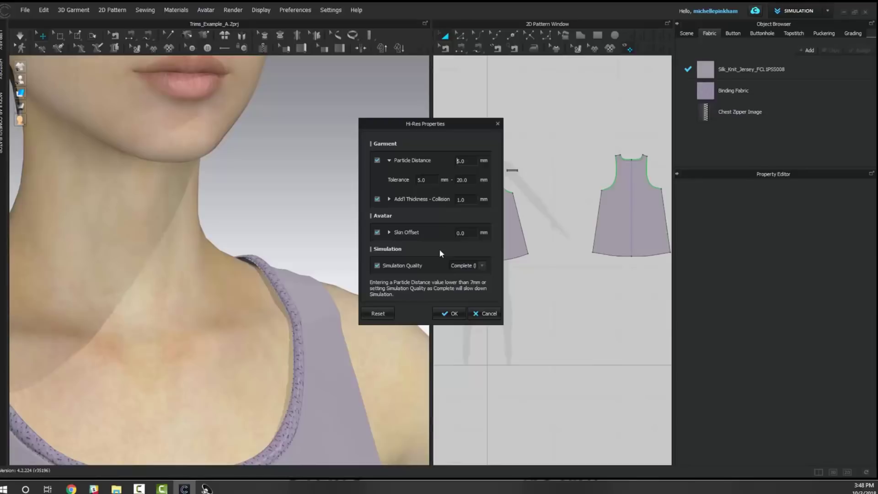
left_click(462, 265)
left_click(447, 311)
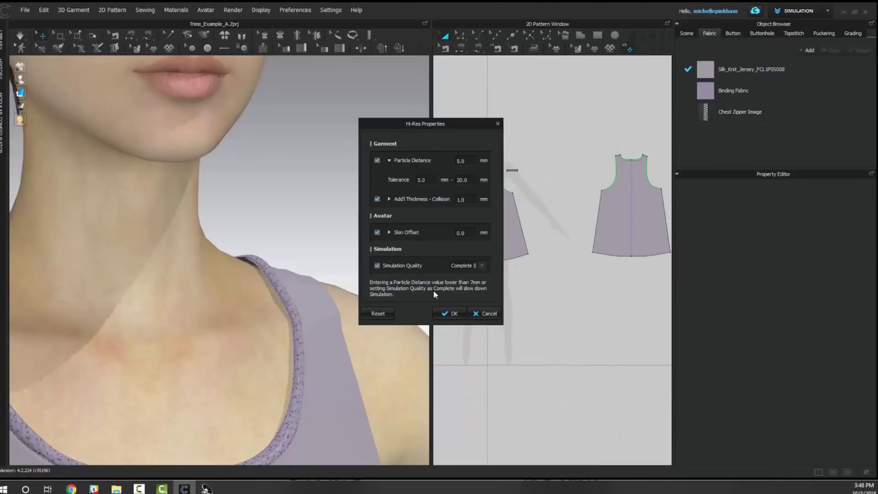
left_click(447, 315)
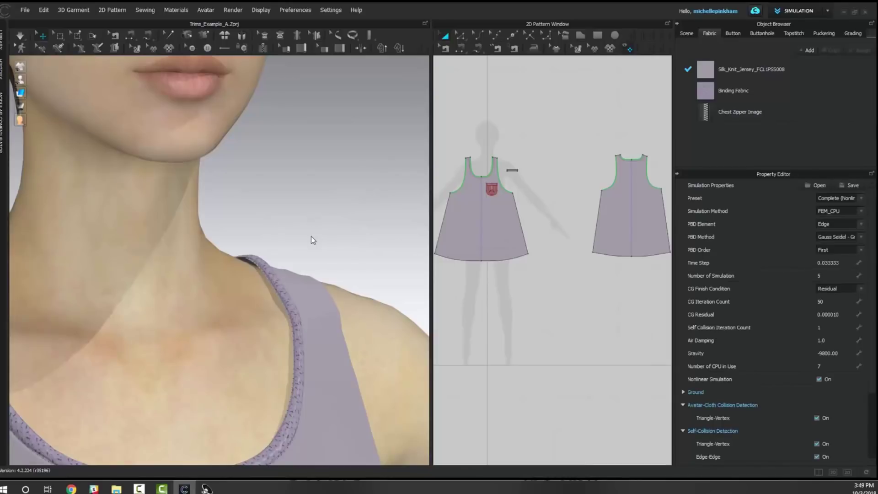
Step: Simulate the dress on the avatar with the high-resolution settings, check its drape from the side, and stop the simulation
scroll(297, 241, "down", 6)
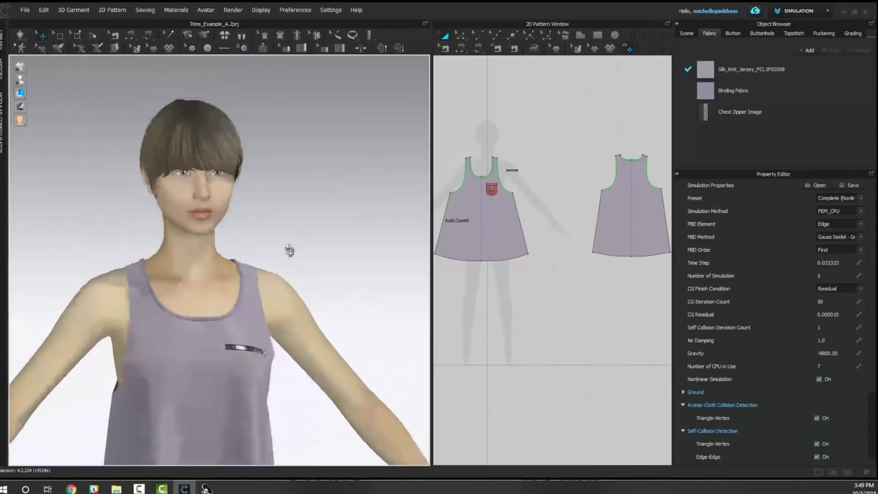
right_click_drag(288, 248, 323, 246)
key("space")
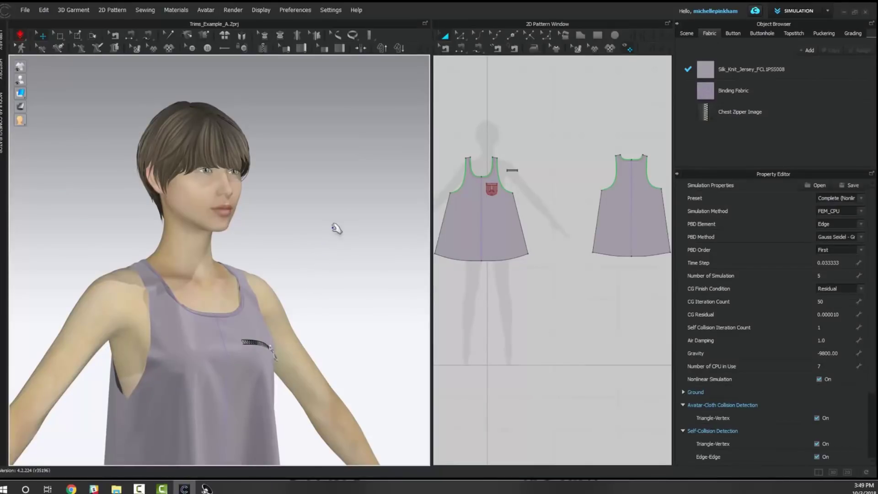
scroll(320, 316, "up", 2)
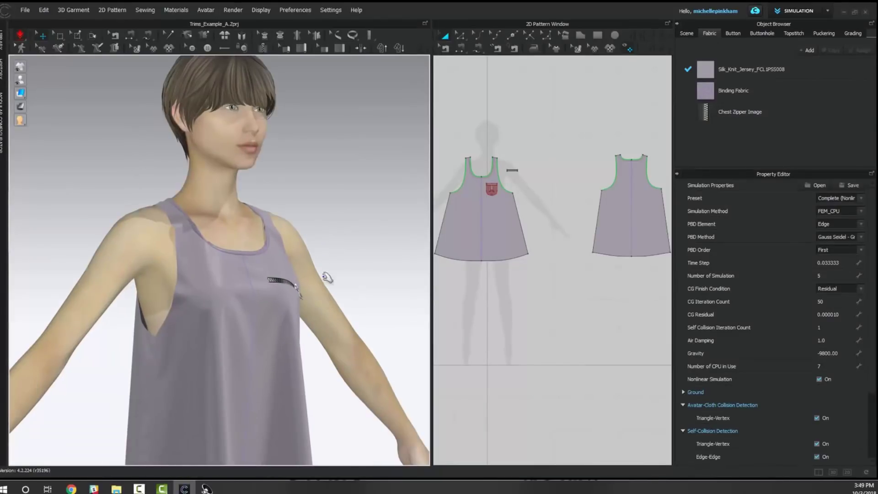
middle_click_drag(328, 381, 327, 319)
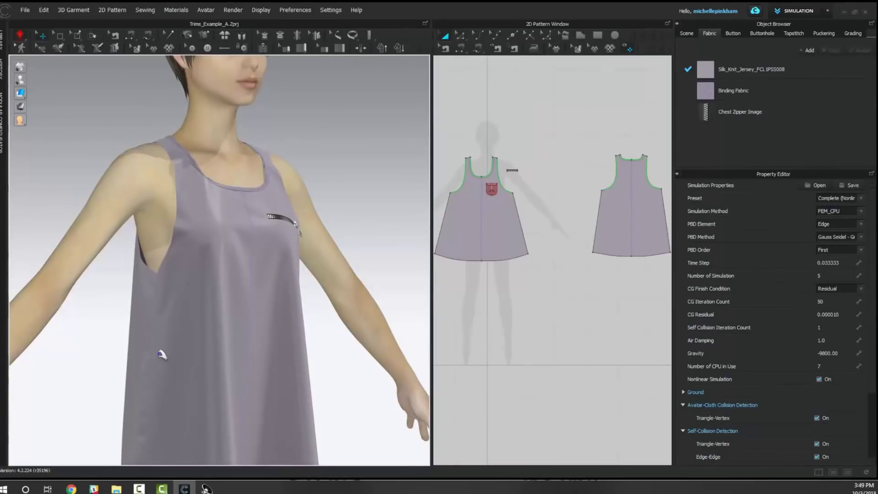
key("4")
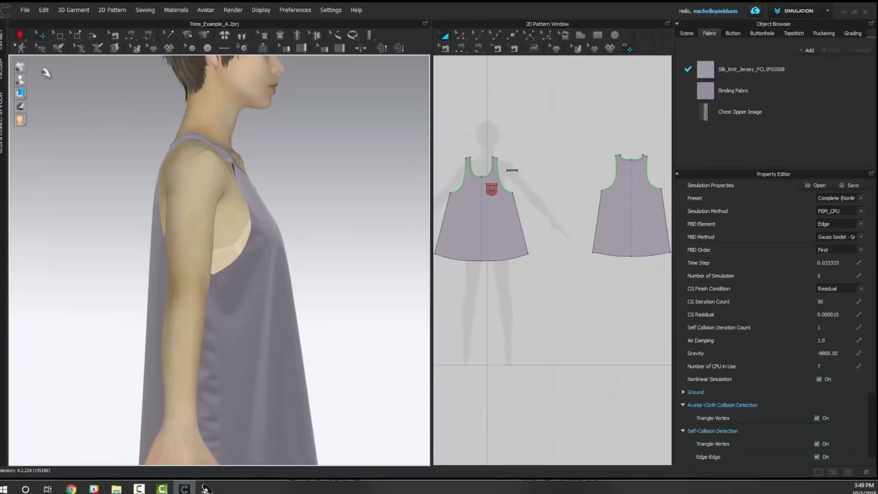
left_click(20, 36)
Step: Show the render view in a widened pane and start an interactive render of the dress from a three-quarter front angle
scroll(321, 233, "down", 3)
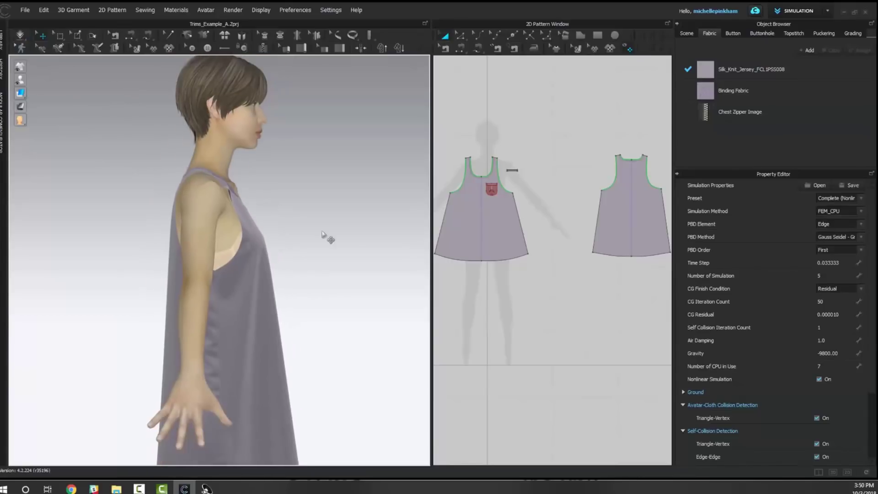
right_click_drag(333, 225, 235, 242)
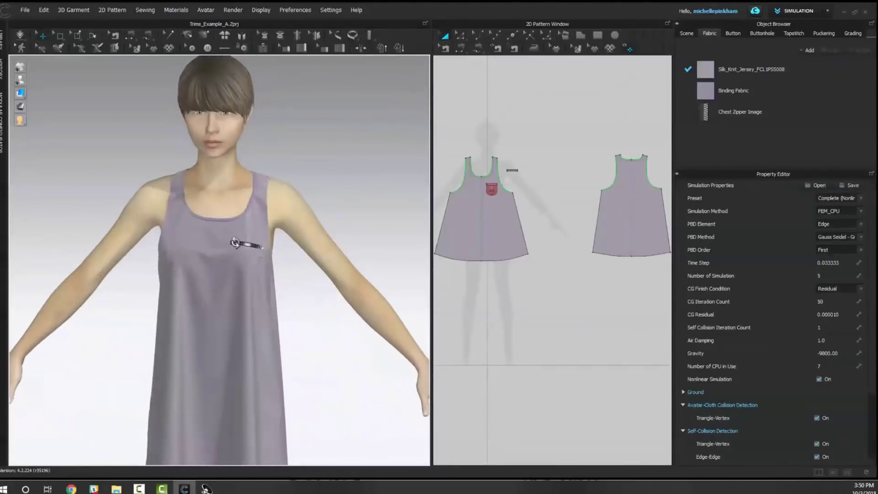
right_click_drag(310, 275, 352, 251)
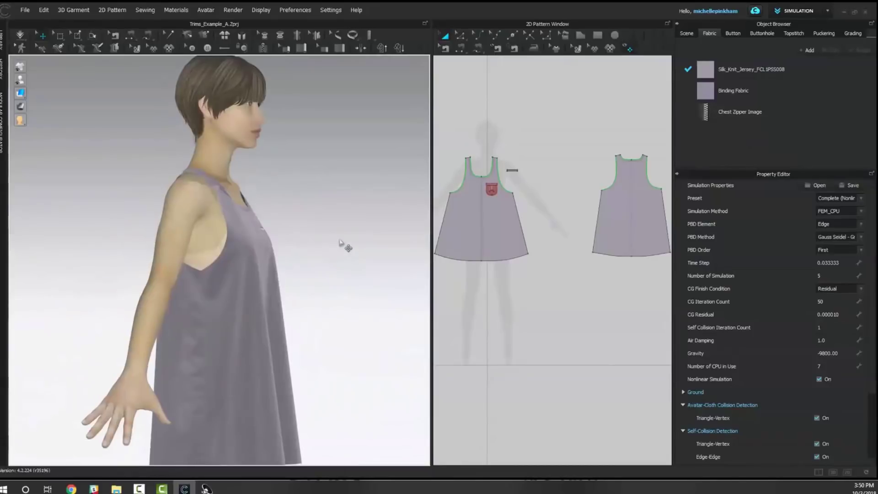
middle_click_drag(338, 241, 317, 272)
scroll(317, 272, "up", 3)
right_click_drag(339, 272, 279, 265)
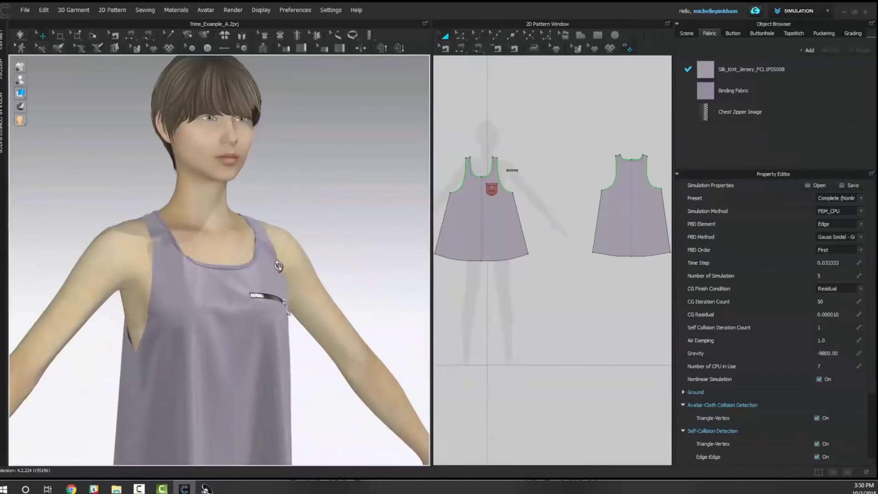
left_click(239, 10)
left_click(235, 21)
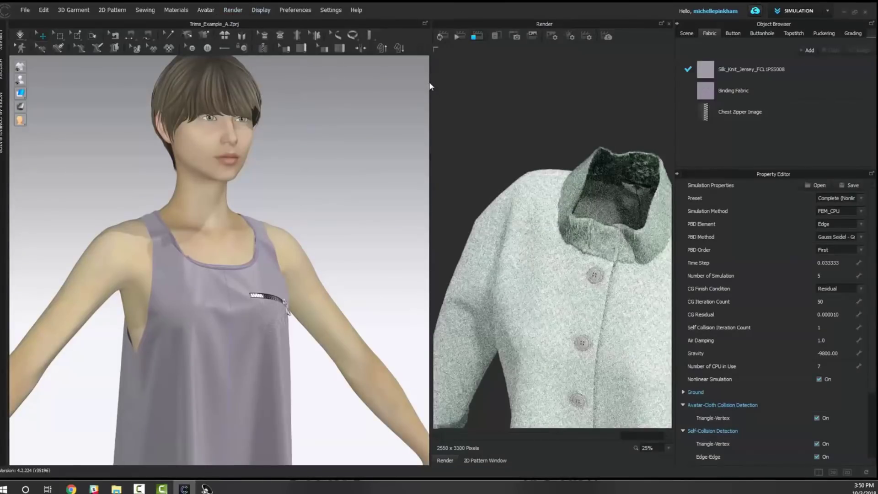
left_click_drag(431, 82, 353, 82)
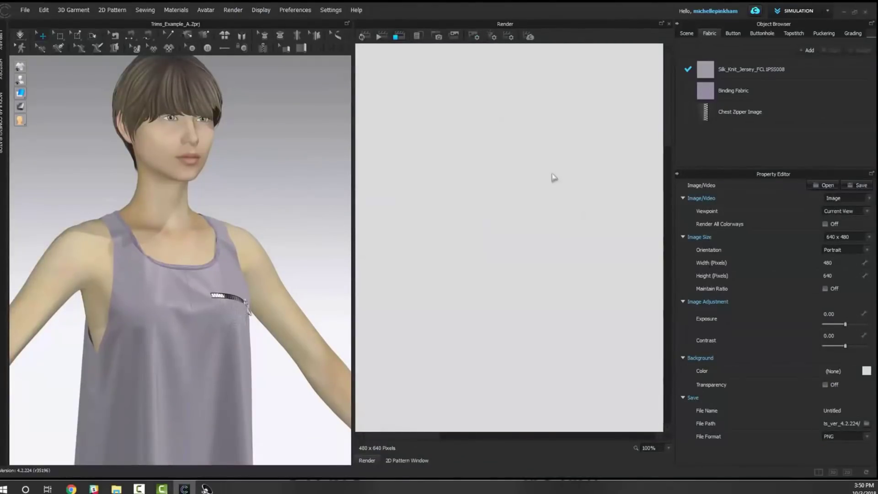
left_click(363, 37)
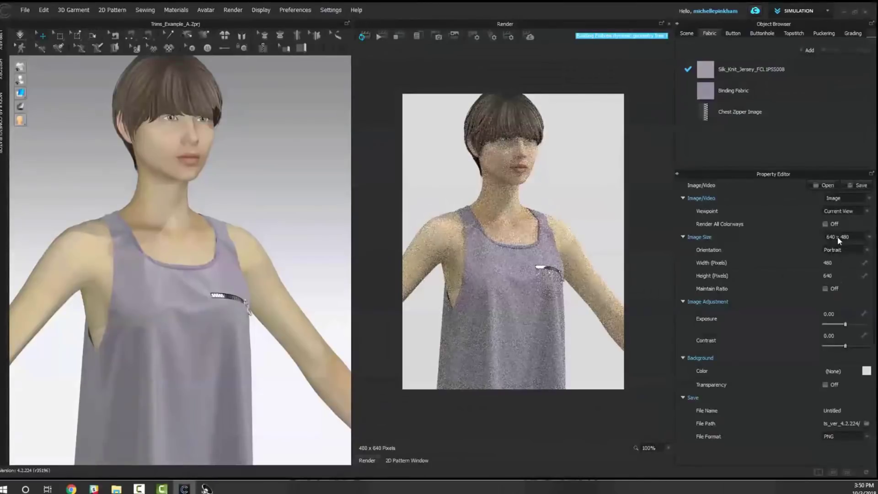
Step: Set the render's image size to Letter
left_click(837, 236)
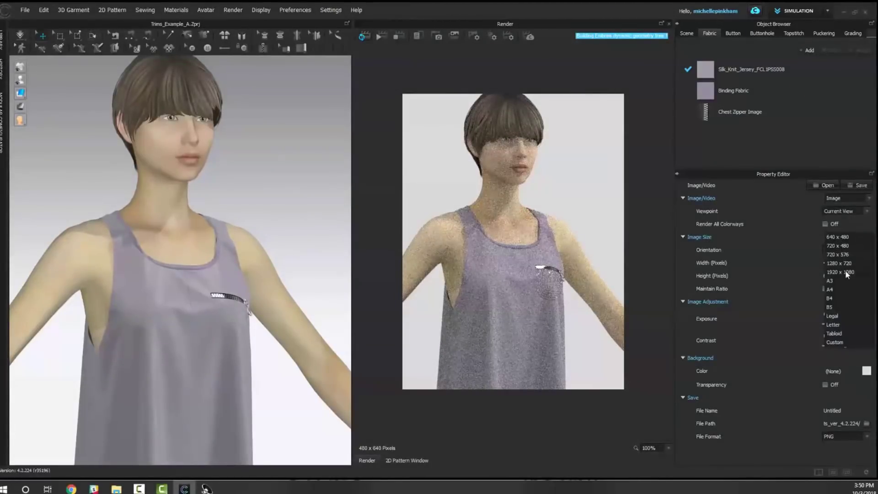
left_click(783, 266)
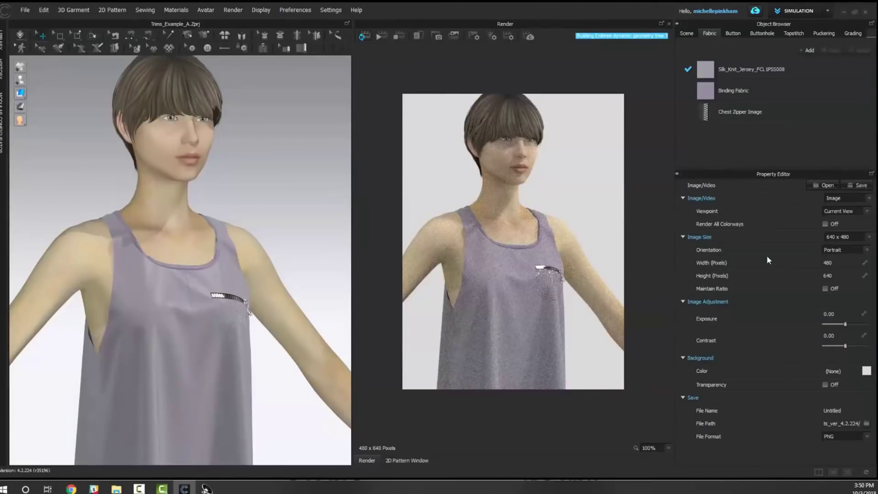
left_click(841, 238)
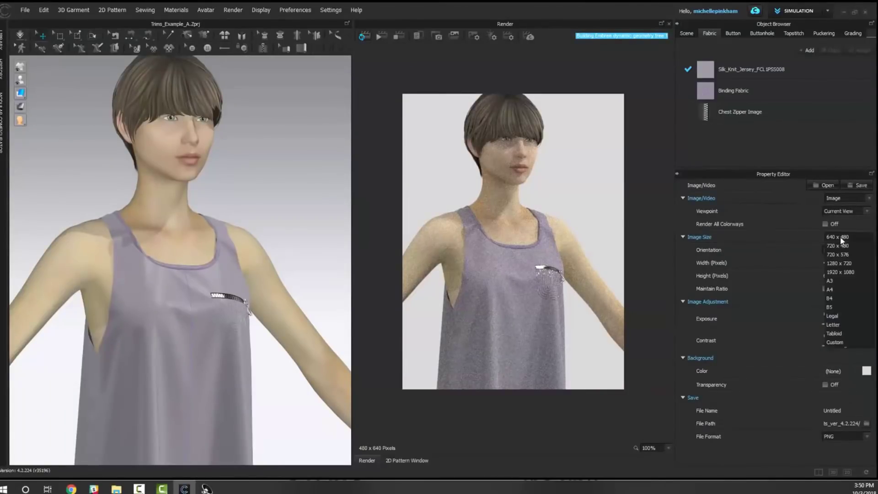
left_click(833, 325)
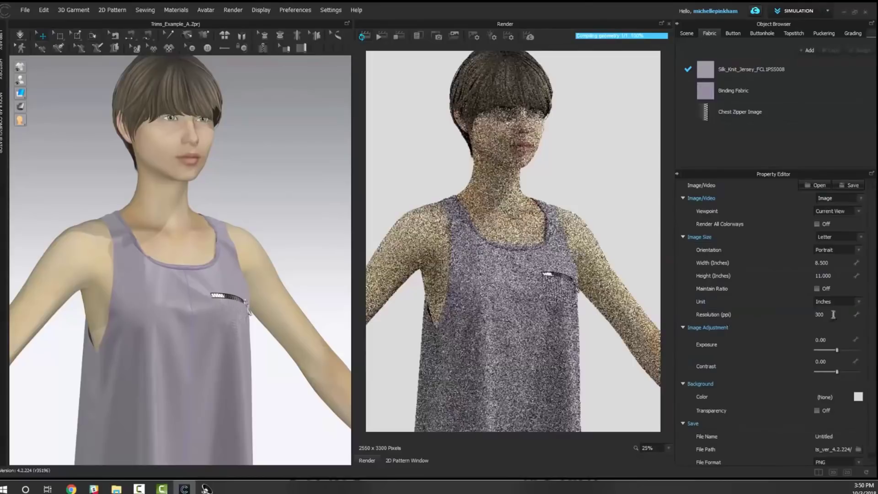
double_click(832, 314)
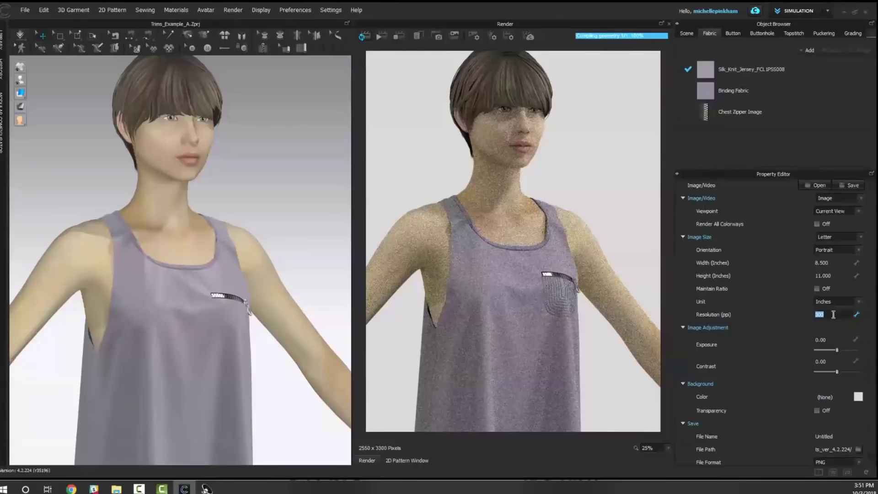
Step: Set the normal map intensity of the Silk_Knit_Jersey fabric to 37 and compare the dress in the 3D and render views
left_click(707, 87)
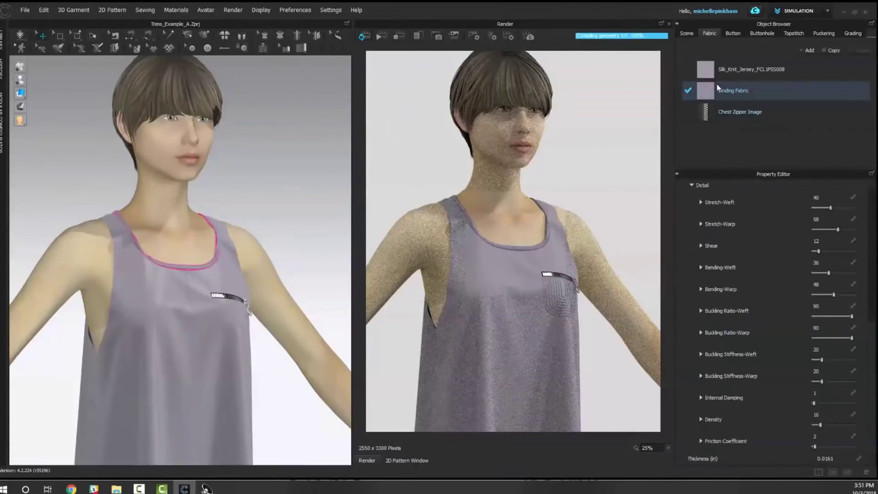
left_click(708, 74)
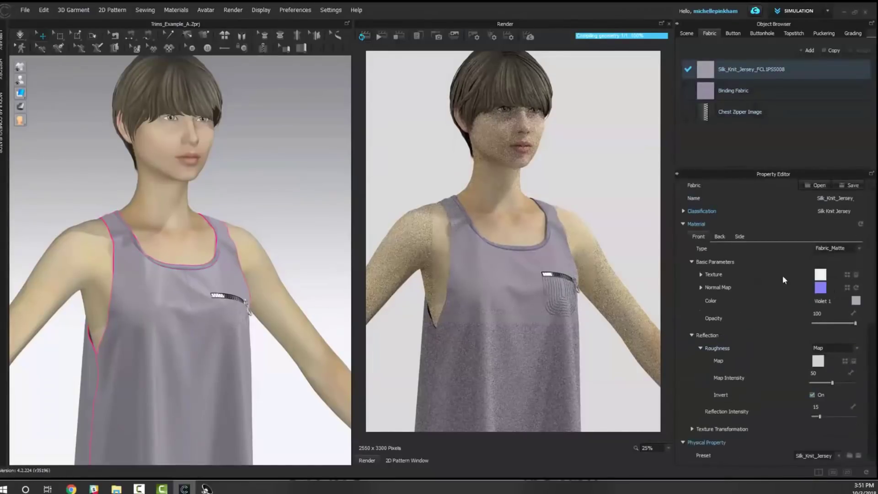
left_click(699, 287)
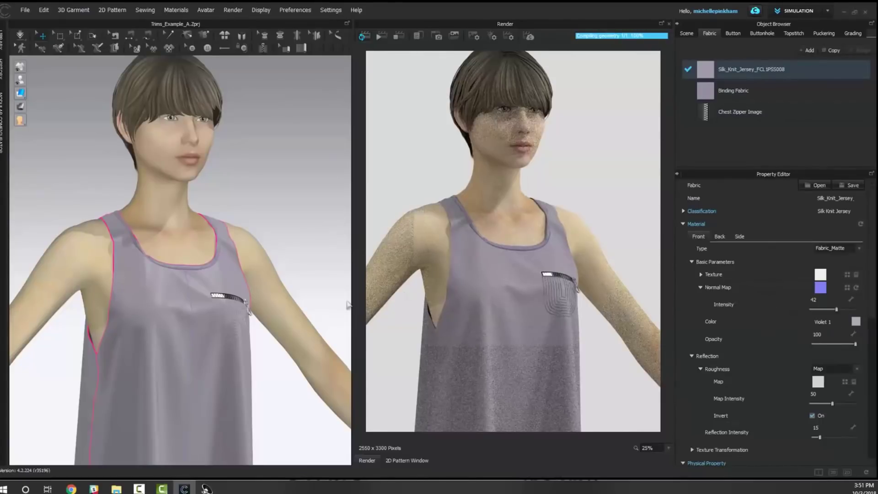
scroll(147, 298, "up", 3)
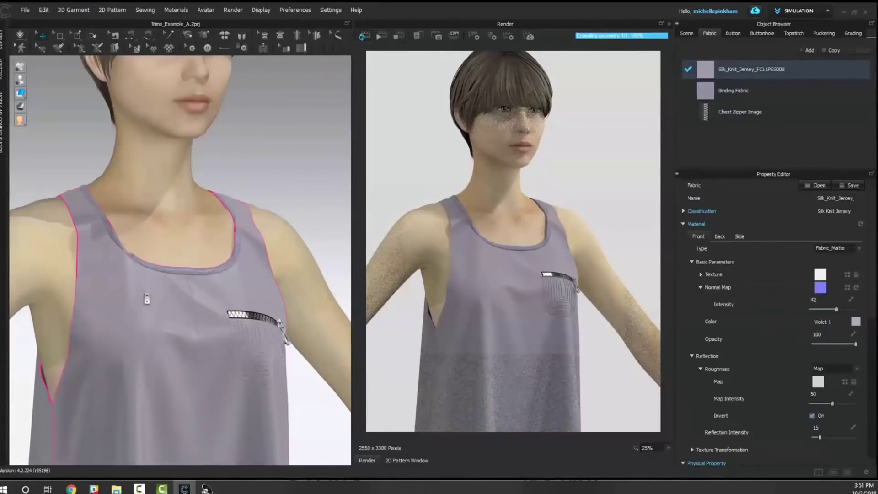
scroll(147, 298, "up", 5)
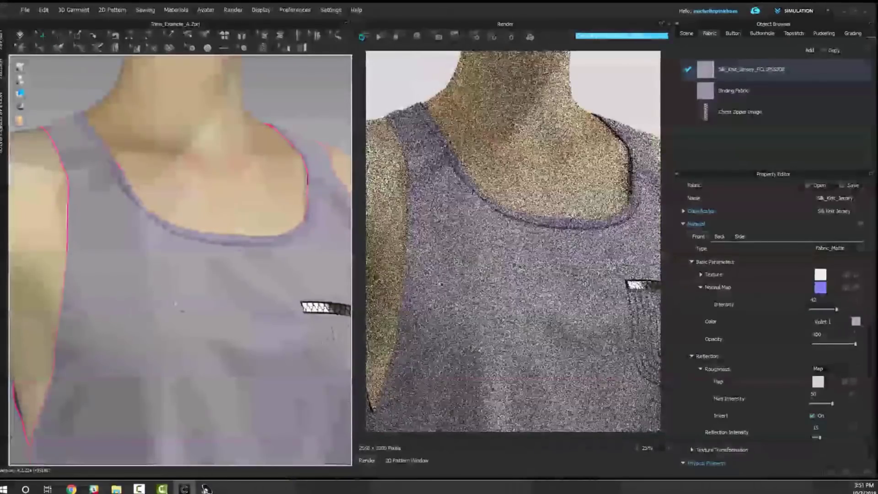
scroll(162, 307, "up", 3)
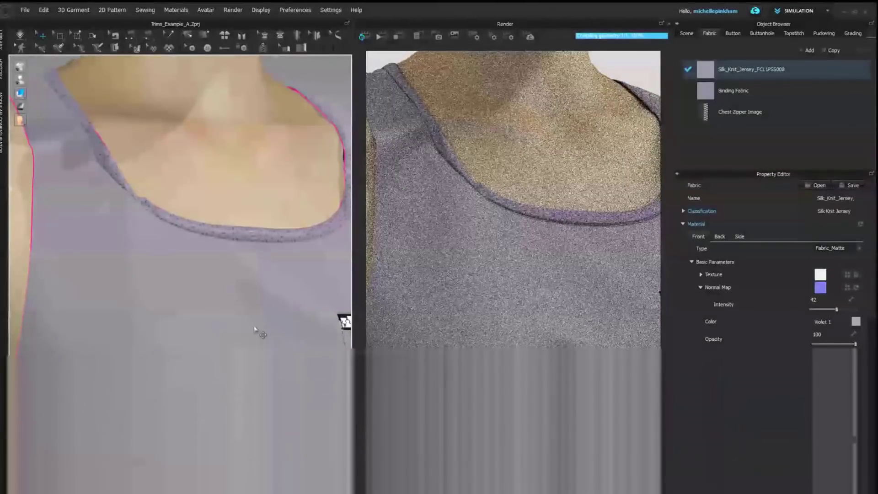
scroll(255, 330, "up", 3)
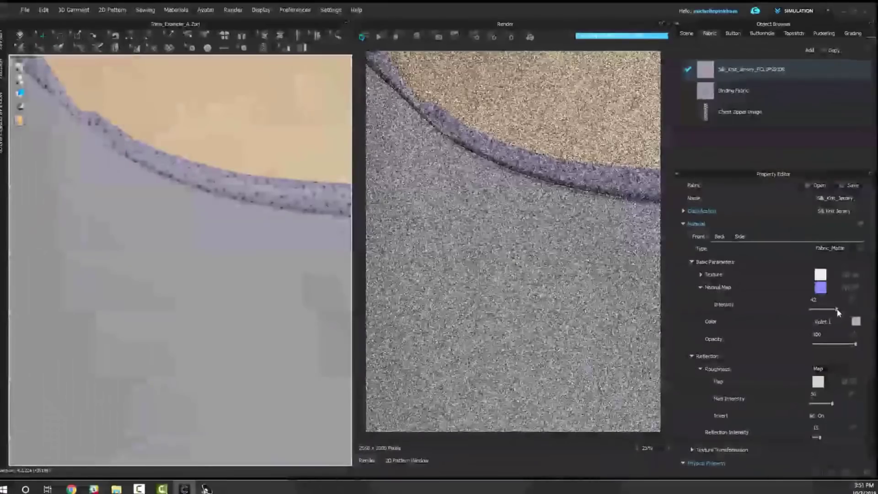
left_click_drag(837, 312, 836, 310)
scroll(265, 284, "down", 3)
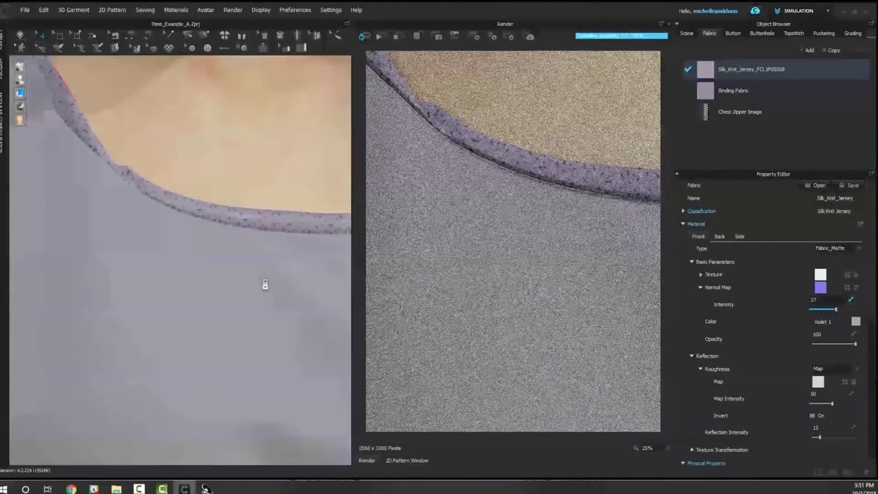
scroll(266, 284, "down", 5)
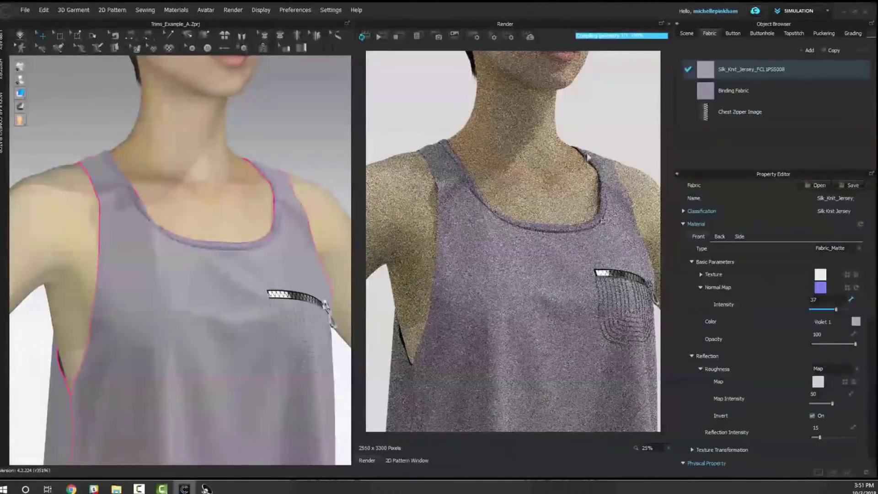
Step: Review the render's image/video properties and its light properties
left_click(476, 37)
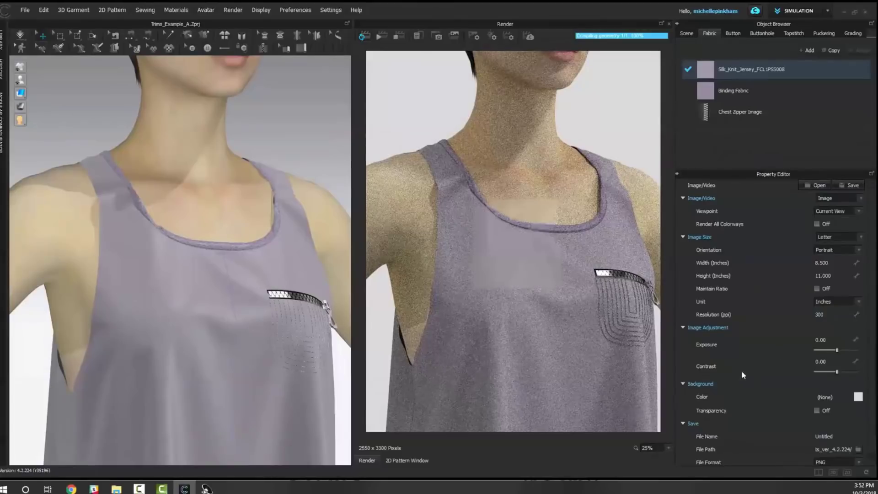
scroll(738, 377, "down", 1)
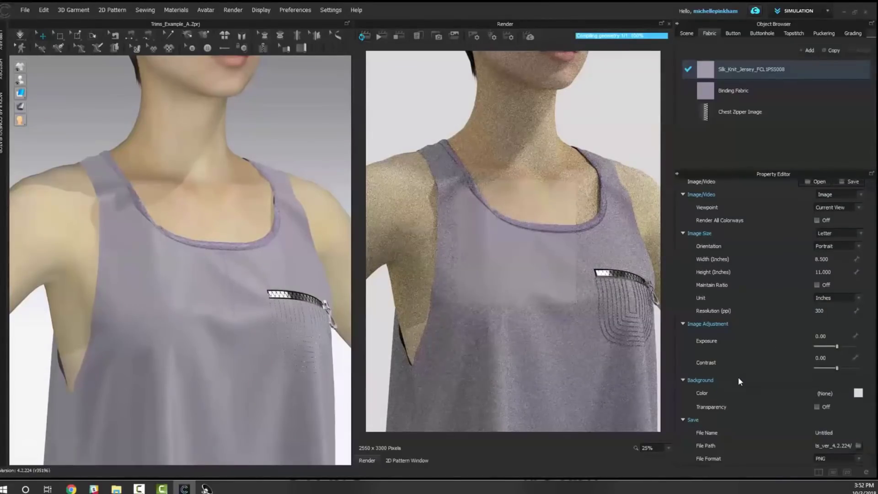
left_click(494, 39)
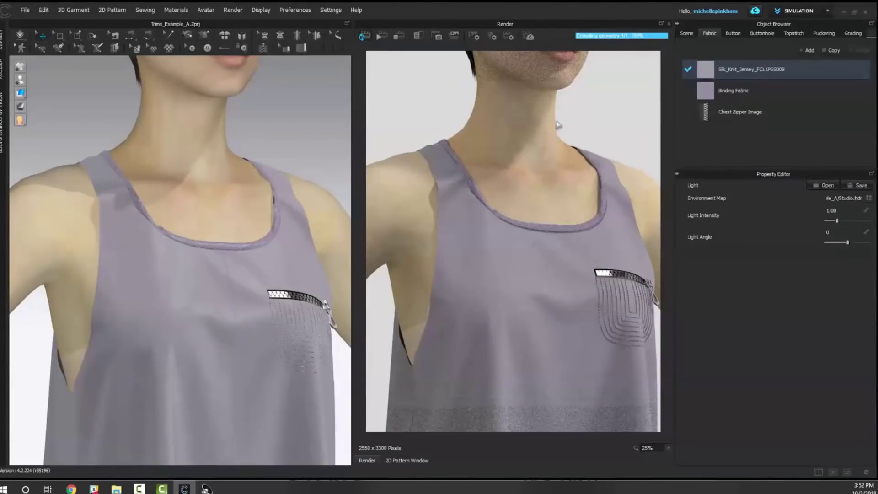
Step: Review the render engine options, noise threshold and maximum render time, and return to the image/video properties
left_click(507, 37)
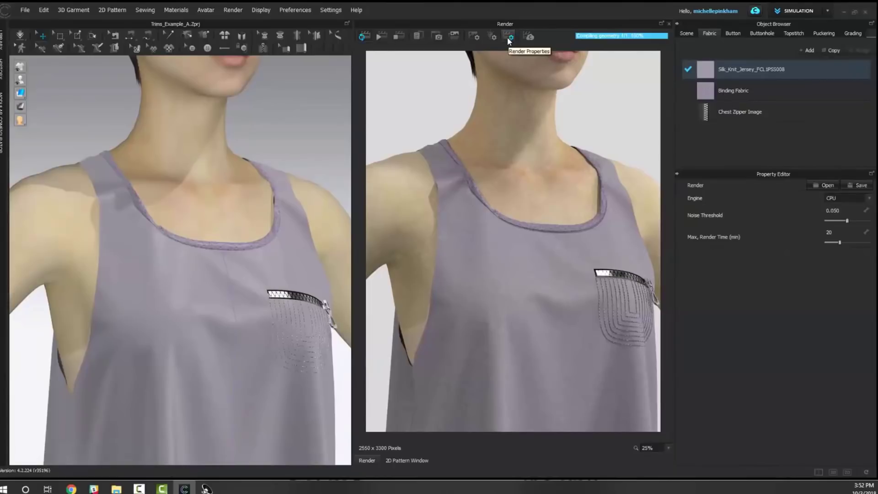
left_click(833, 200)
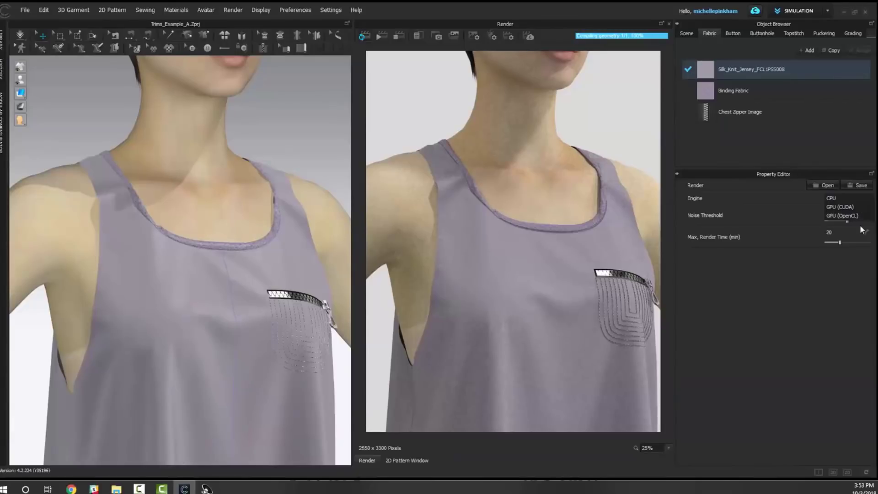
left_click(827, 254)
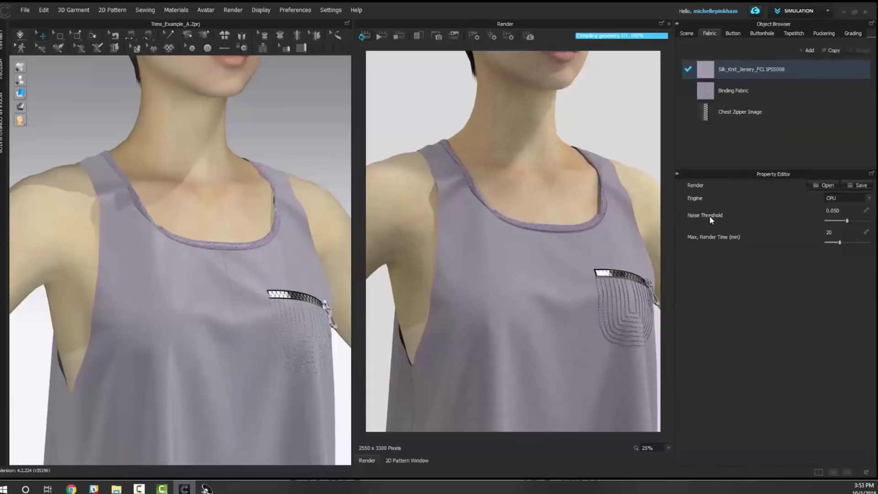
left_click(844, 211)
left_click(802, 251)
left_click(474, 37)
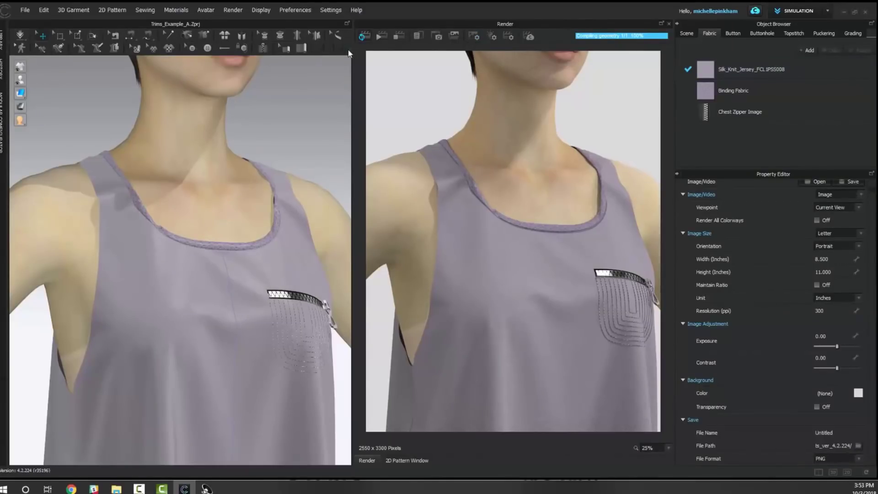
Step: Close the render view and inspect the dress in the 3D view from the pocket-side three-quarter angle
left_click_drag(352, 53, 388, 54)
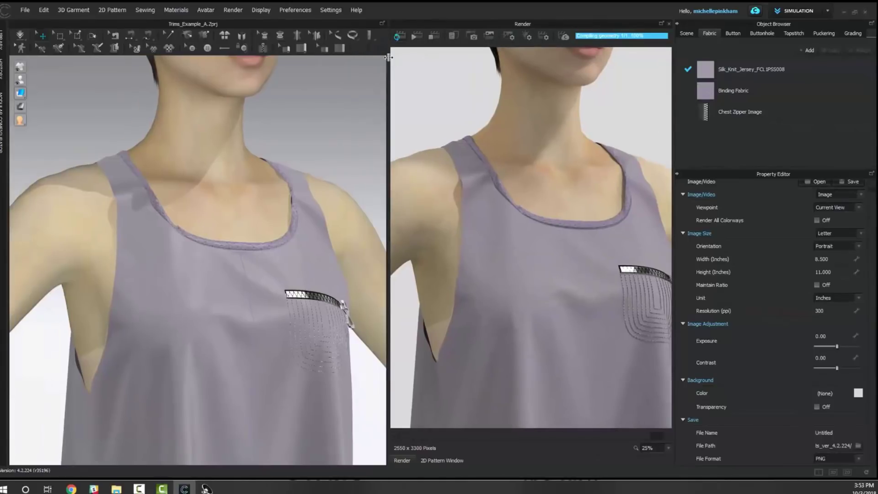
left_click(669, 23)
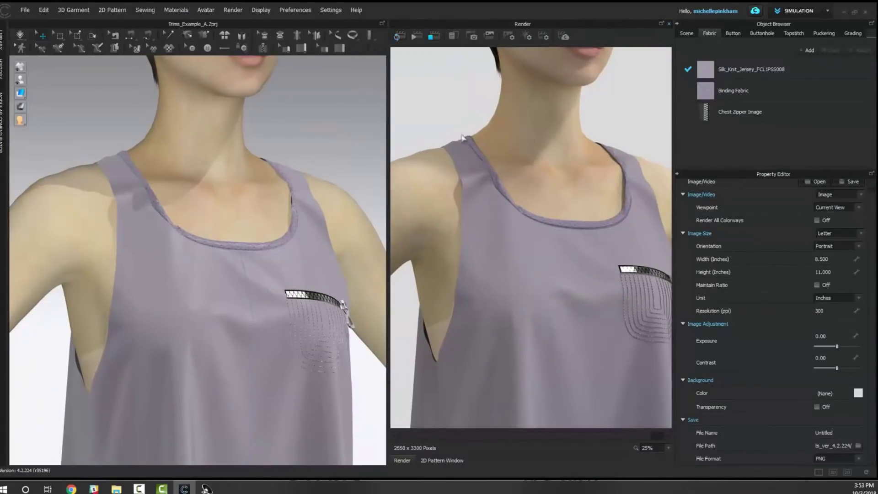
left_click_drag(388, 128, 467, 130)
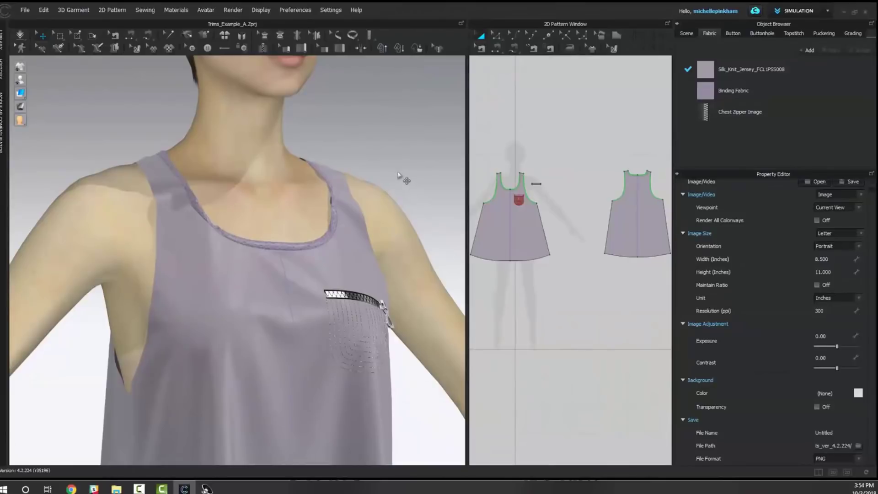
scroll(400, 182, "down", 3)
right_click_drag(407, 187, 337, 186)
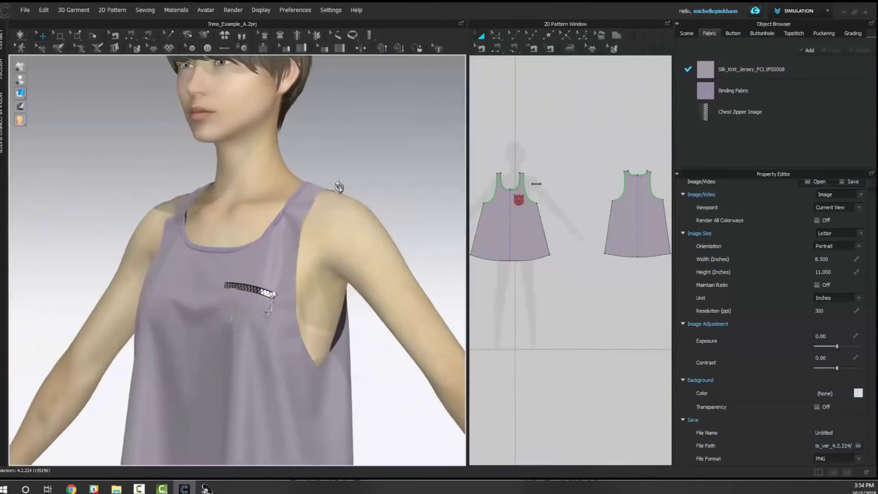
scroll(320, 229, "up", 3)
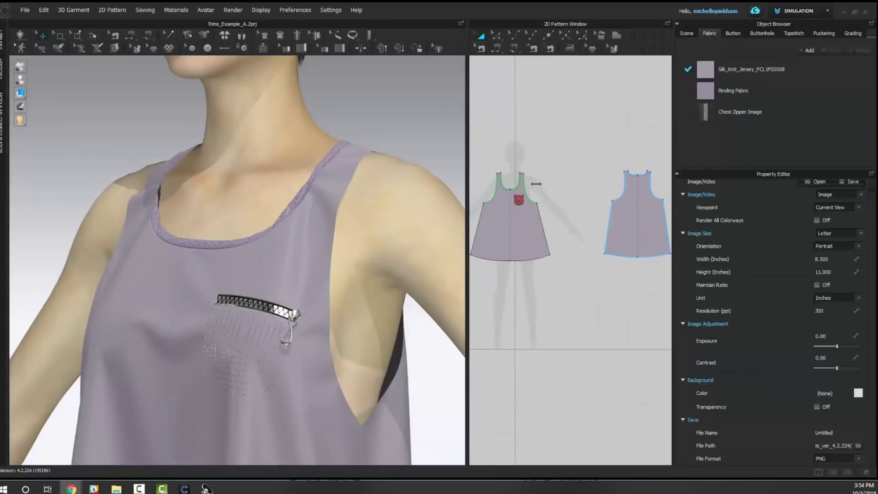
scroll(272, 210, "down", 4)
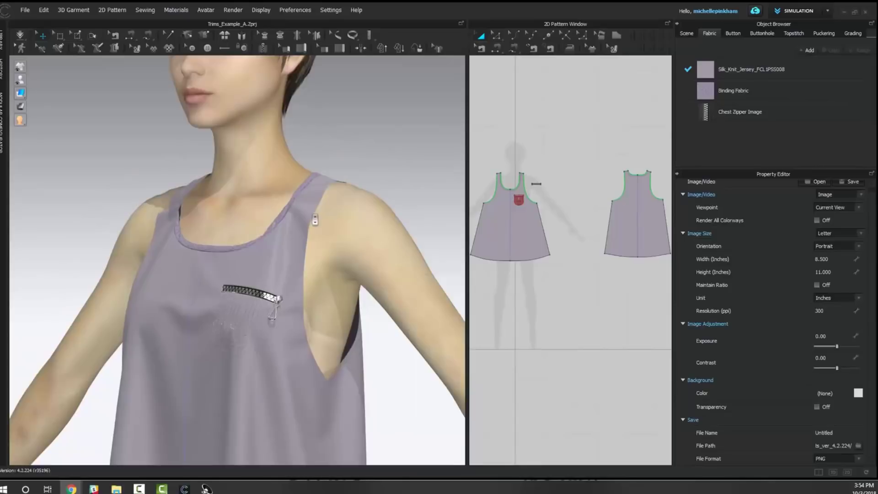
Step: Widen the 2D pattern window to give the front and back dress panels more room
left_click_drag(466, 149, 323, 149)
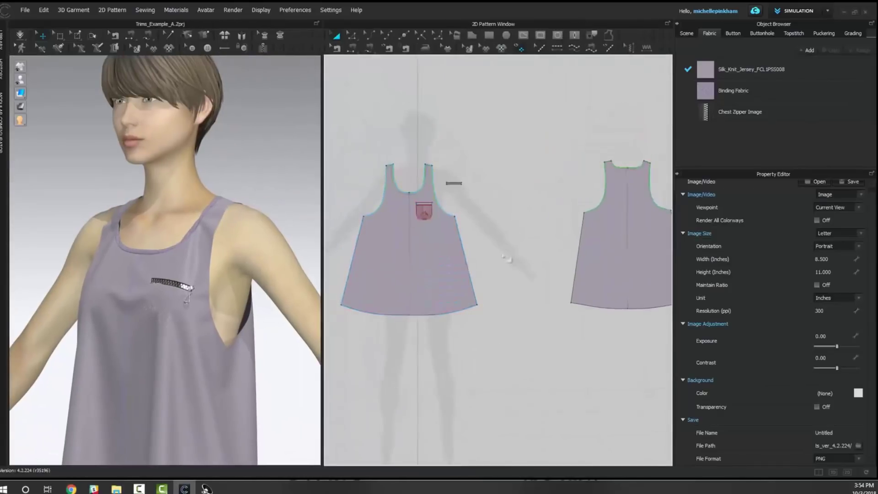
left_click(586, 318)
left_click_drag(323, 78, 305, 73)
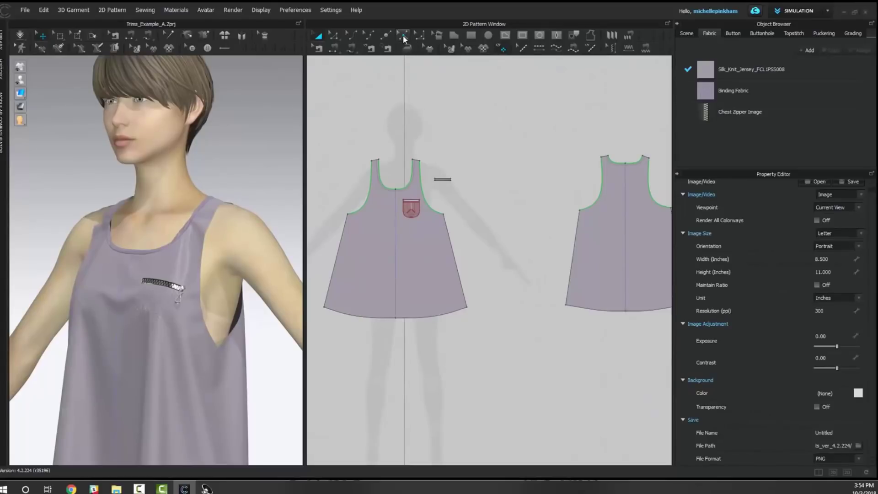
Step: Add a 0.39 in seam allowance to the front panel's side seam on the pocket side
left_click(591, 37)
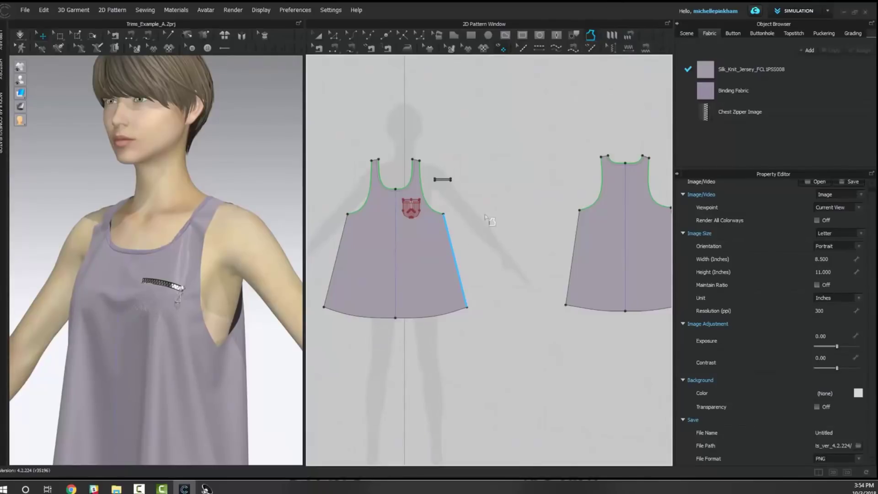
left_click(447, 237)
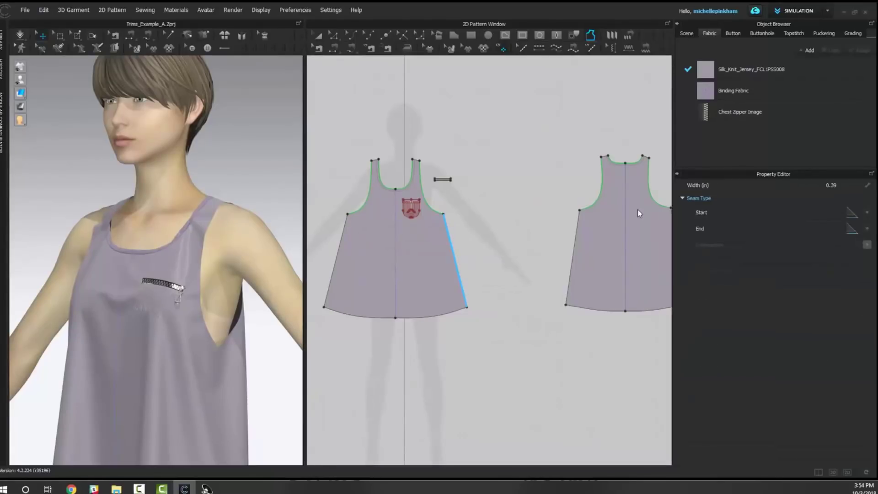
scroll(443, 235, "up", 5)
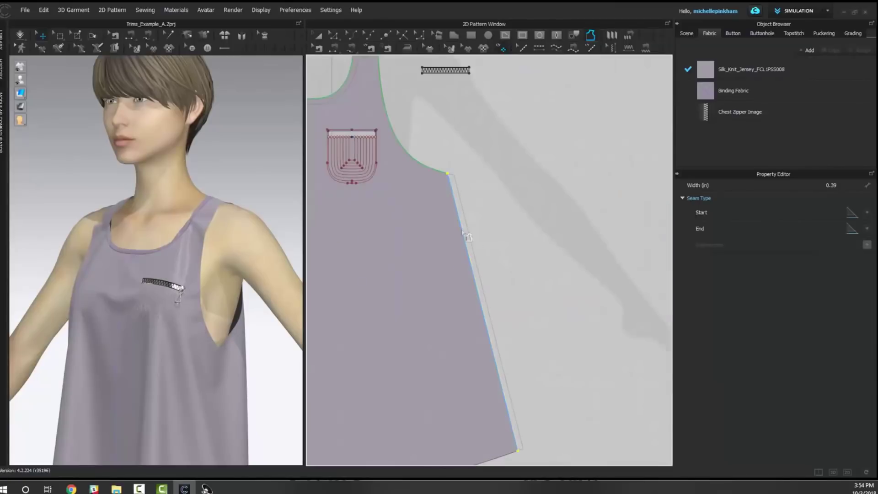
Step: Select the new seam allowance and look through the seam type options for its end
left_click(466, 231)
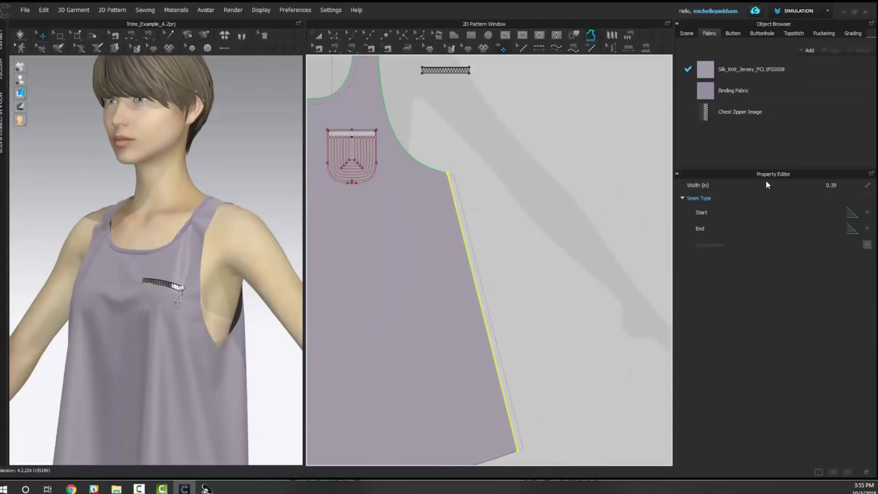
left_click(866, 228)
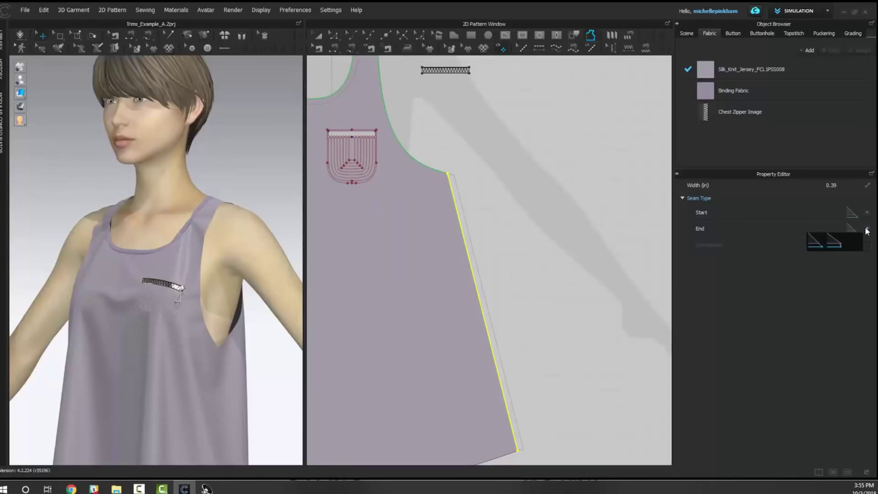
left_click(866, 253)
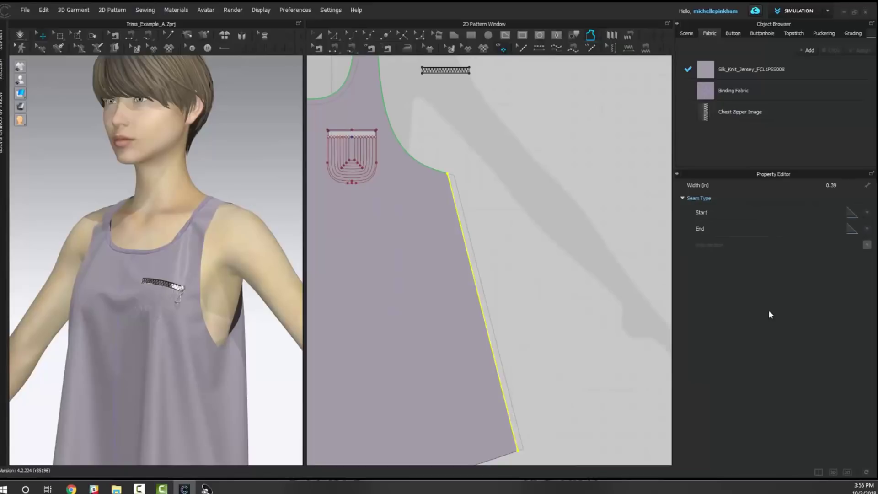
scroll(453, 258, "down", 3)
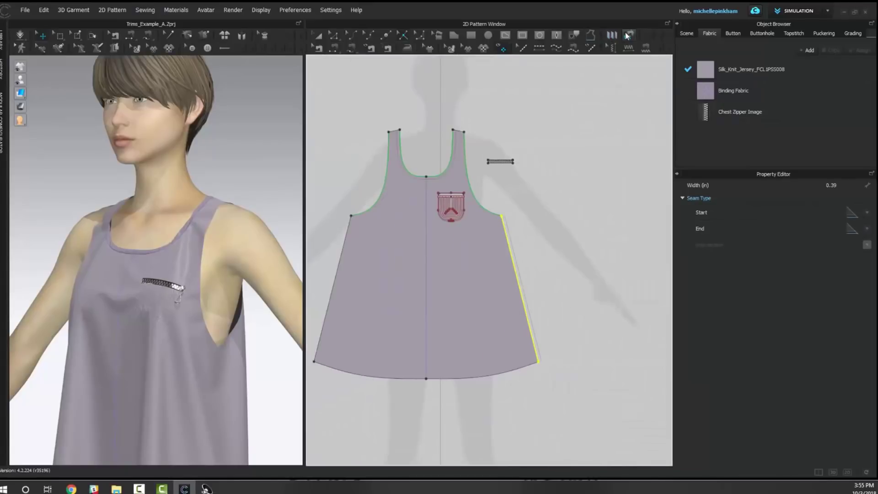
Step: Place a notch on the pocket-side side seam of the front panel, a bit above its middle
left_click(401, 37)
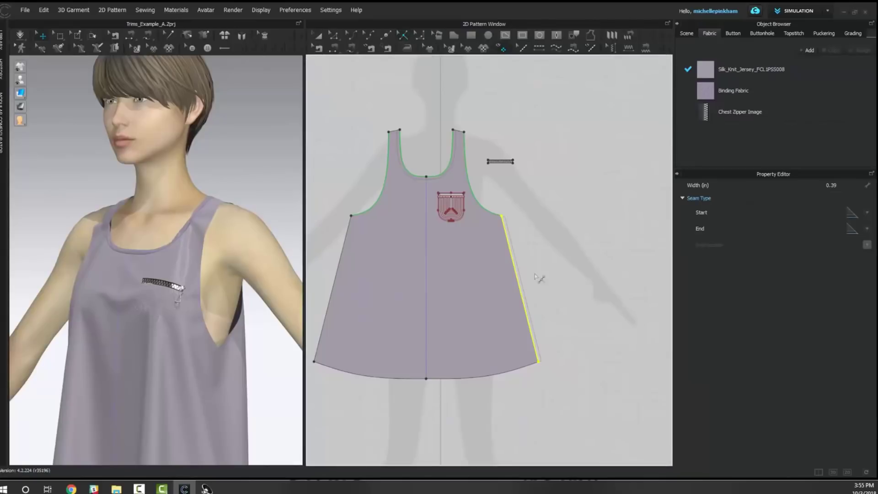
scroll(523, 254, "up", 4)
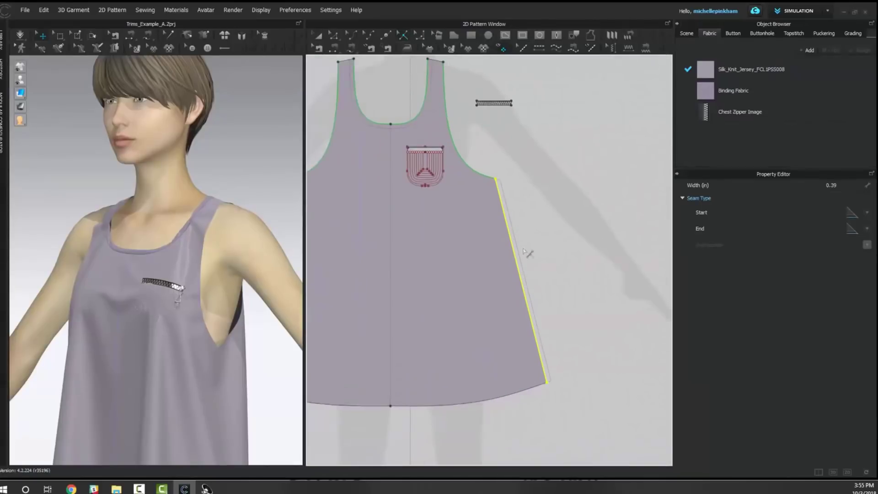
scroll(526, 252, "down", 3)
scroll(526, 251, "up", 1)
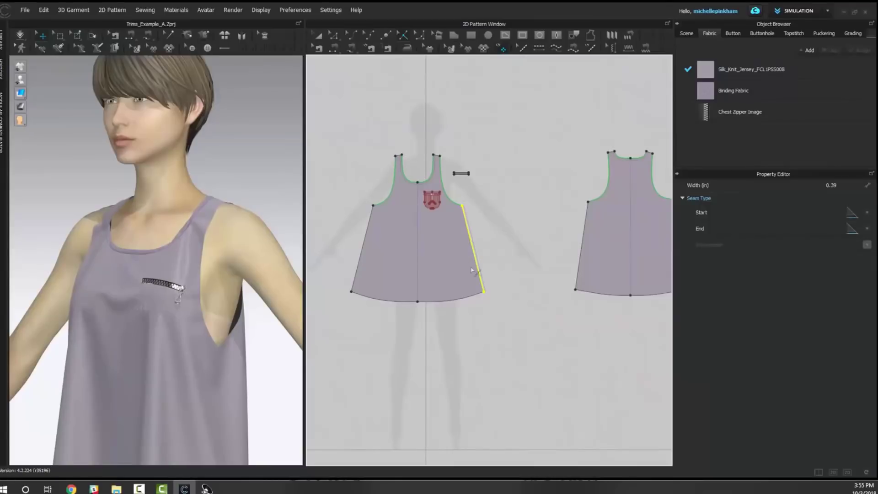
left_click(471, 240)
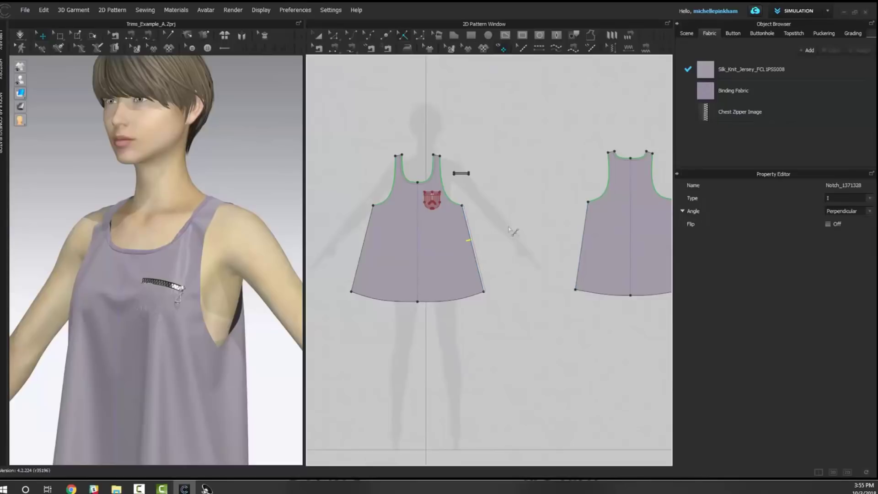
Step: Select the front panel's notched side seam to check the lengths on either side of the notch, and clear the selection
left_click(337, 36)
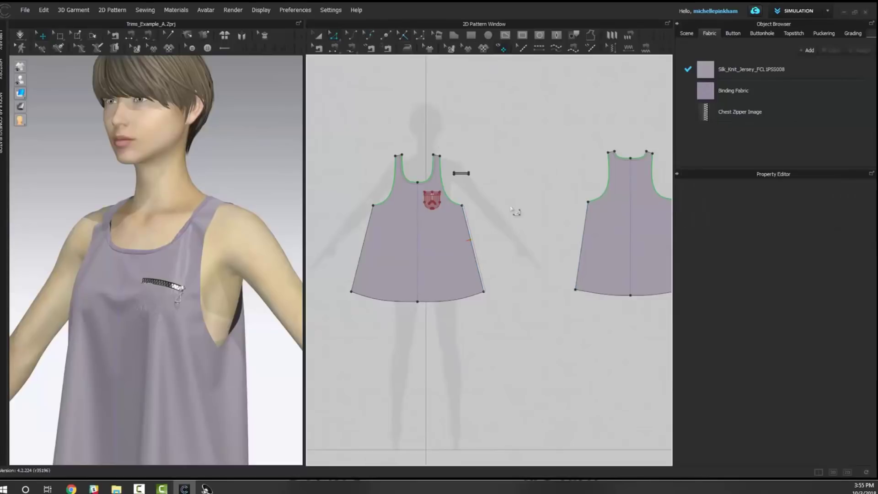
left_click(470, 231)
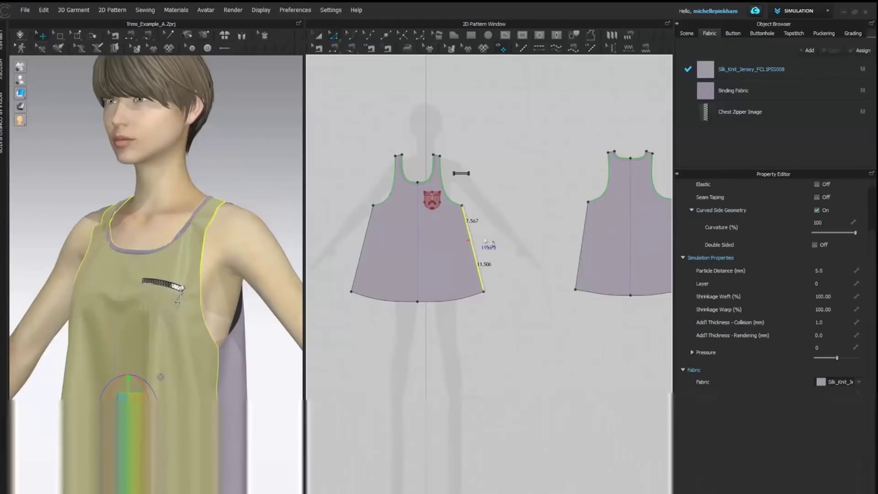
scroll(446, 229, "up", 5)
scroll(473, 247, "down", 5)
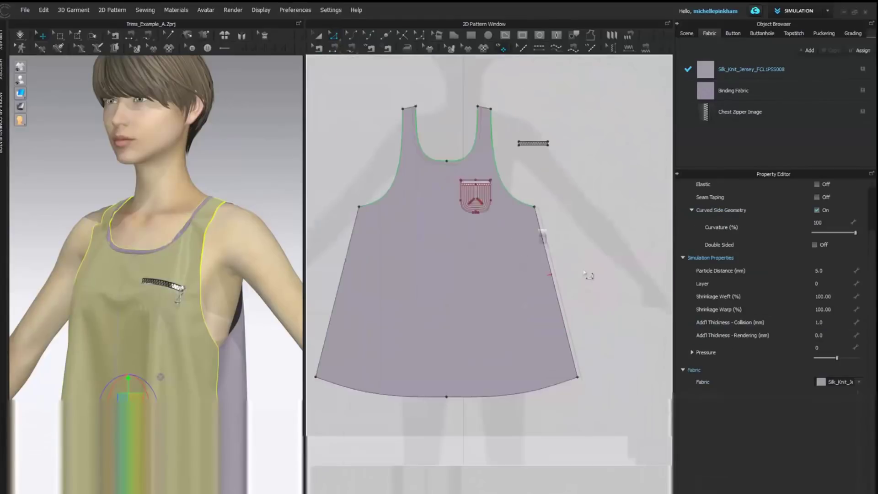
scroll(489, 259, "up", 2)
scroll(543, 277, "down", 5)
middle_click_drag(543, 277, 436, 280)
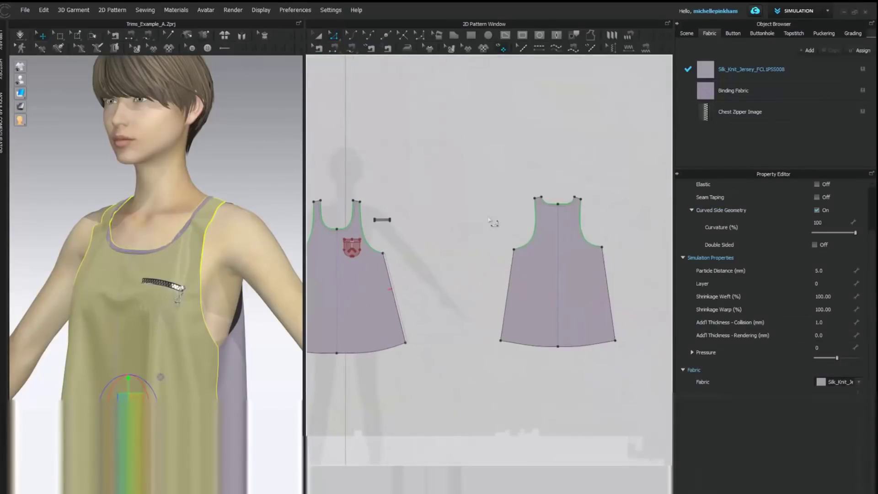
left_click(492, 221)
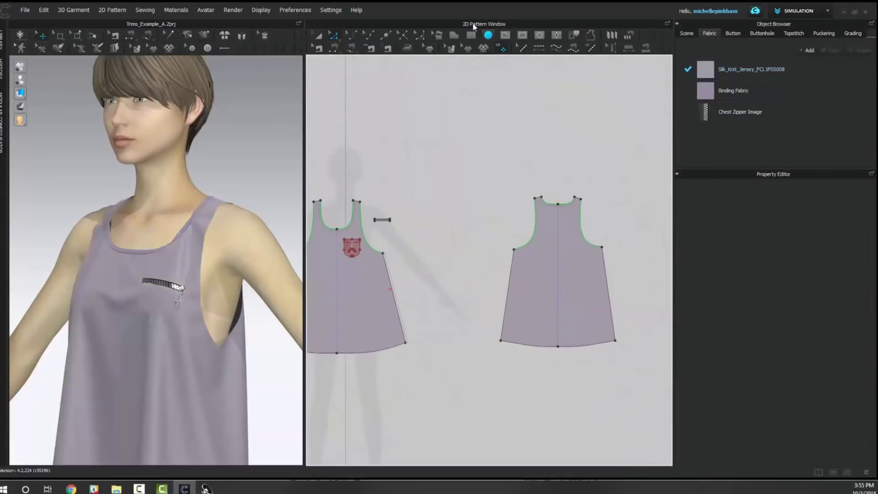
Step: Add a notch to the back panel's side seam facing the front panel, splitting it in two with Line 1 at 7 in
left_click(403, 38)
scroll(466, 176, "down", 4)
middle_click_drag(469, 176, 501, 138)
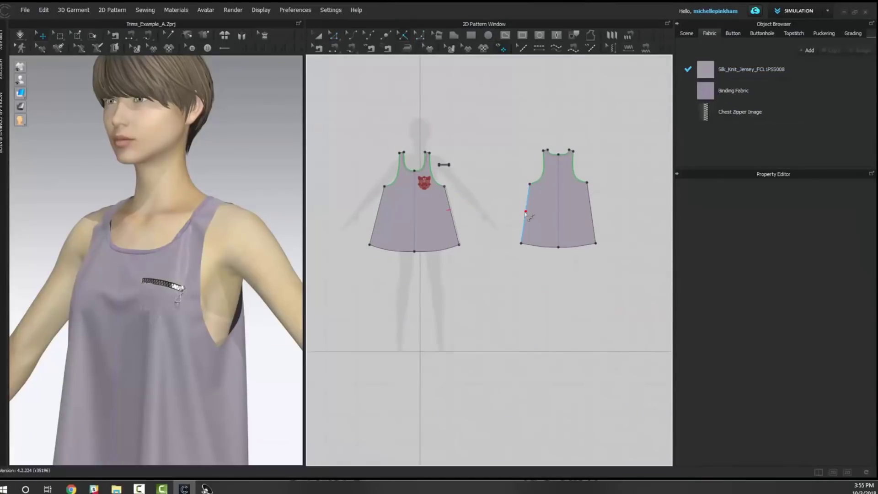
left_click(525, 212)
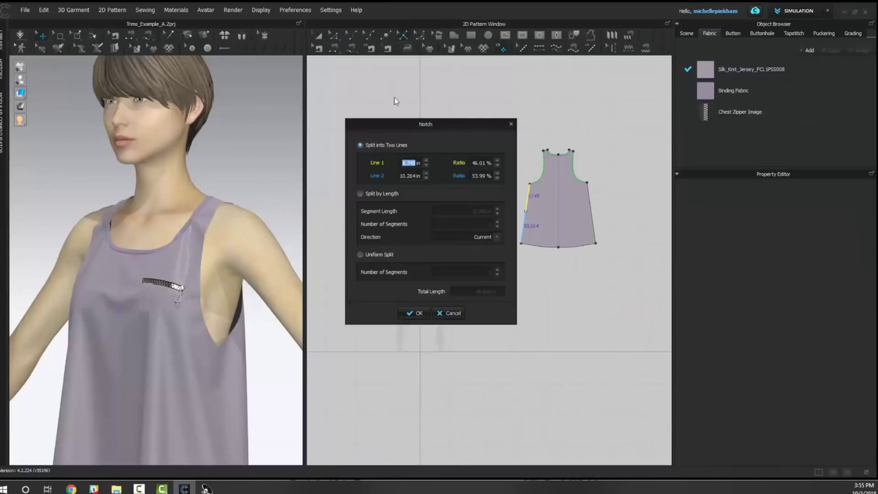
left_click_drag(398, 121, 325, 117)
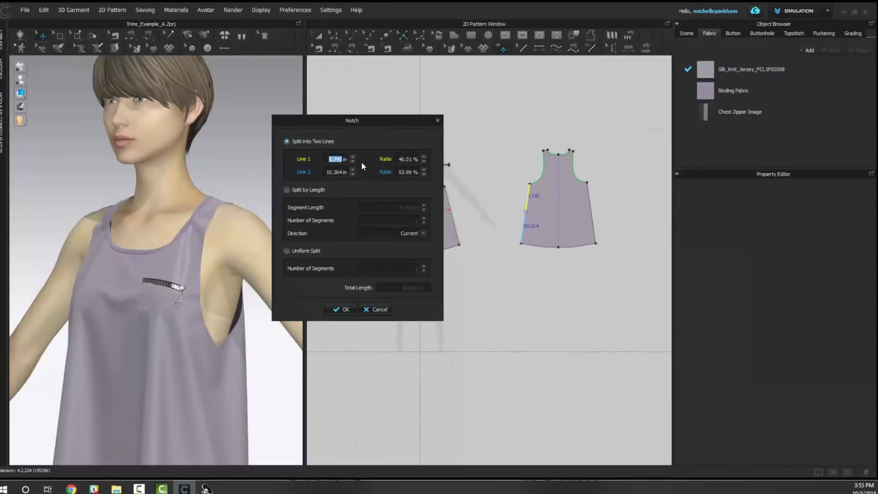
type("7")
left_click(341, 309)
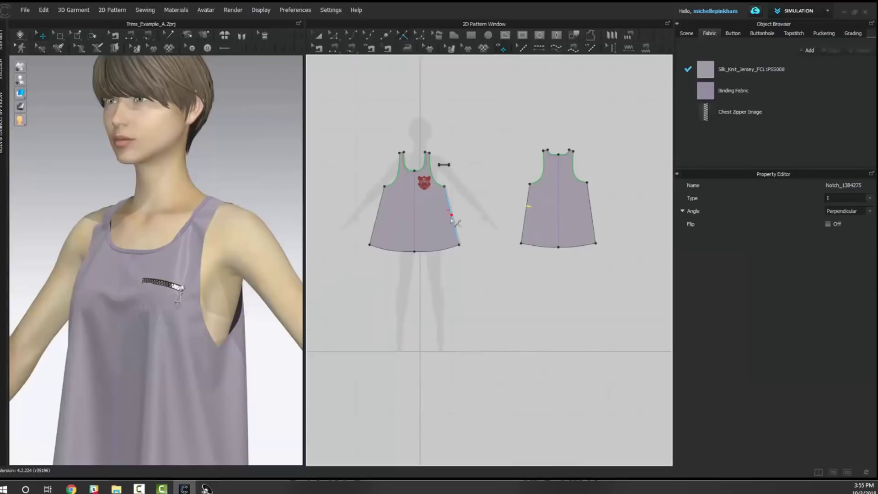
Step: Delete the existing notch on the front panel's pocket-side side seam
left_click(502, 235)
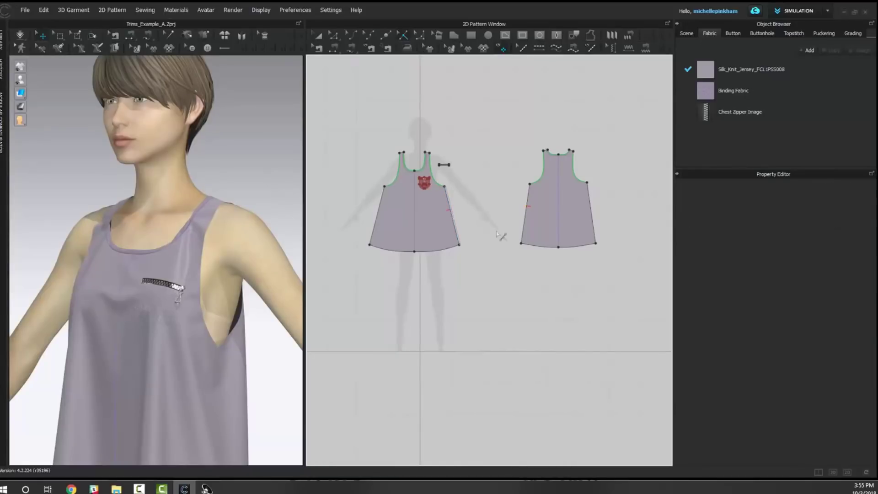
right_click(455, 213)
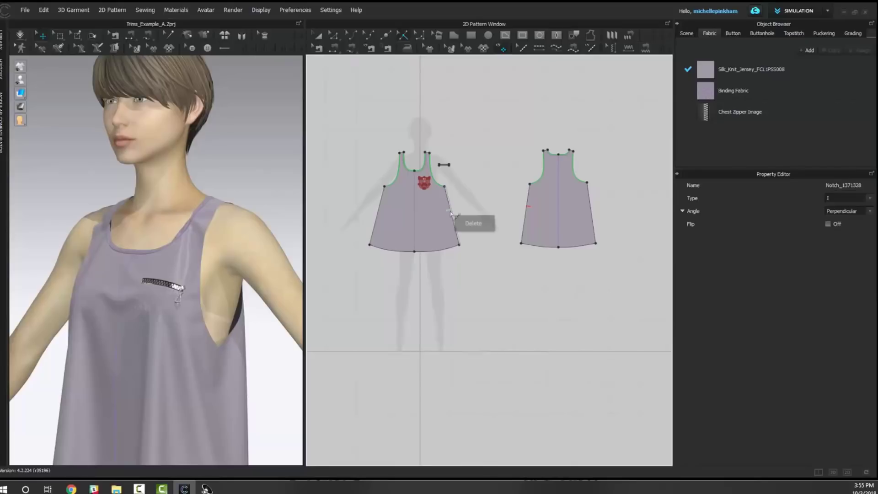
left_click(472, 224)
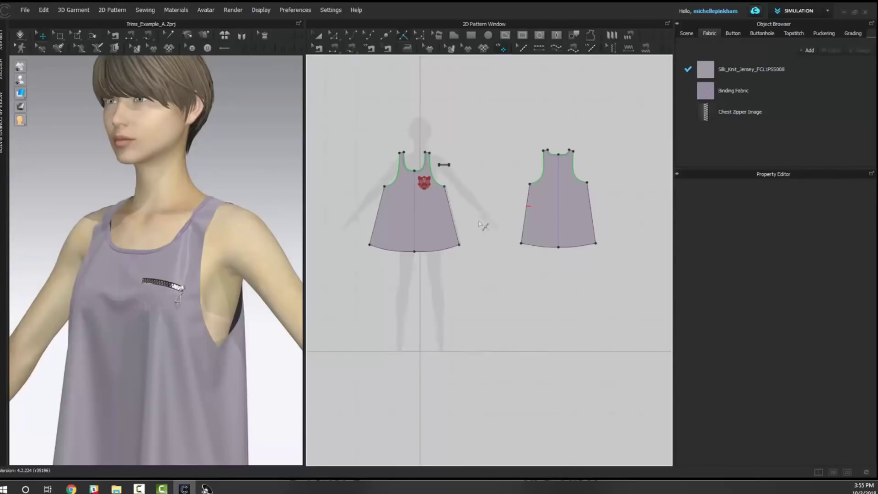
Step: Add a notch to the front panel's pocket-side side seam, splitting it in two with Line 1 at 7 in, and inspect the seam allowance there
right_click(446, 197)
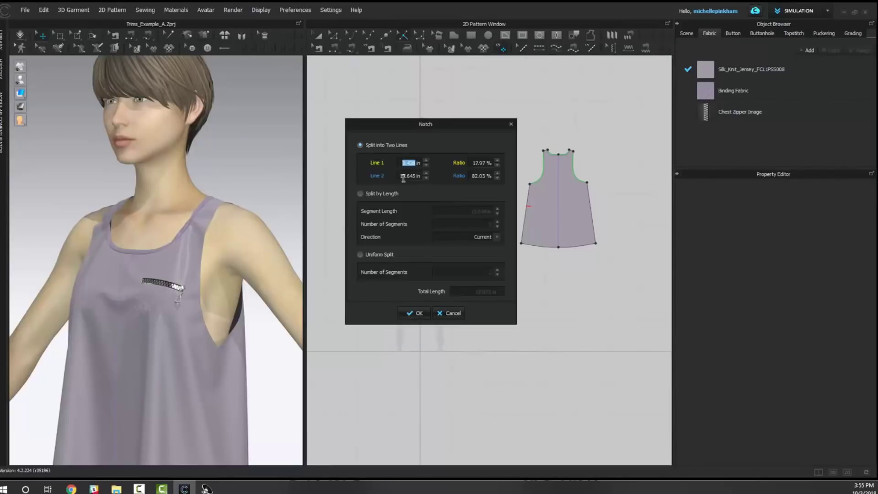
type("7")
key("Return")
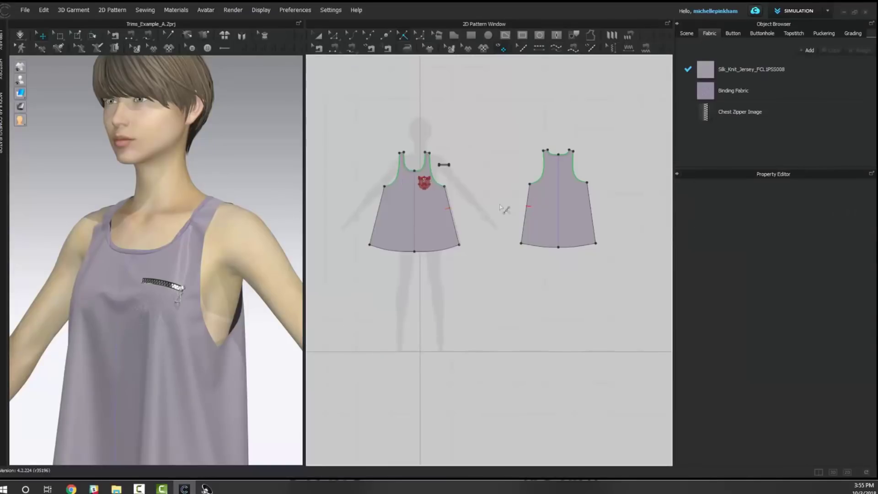
scroll(449, 210, "up", 5)
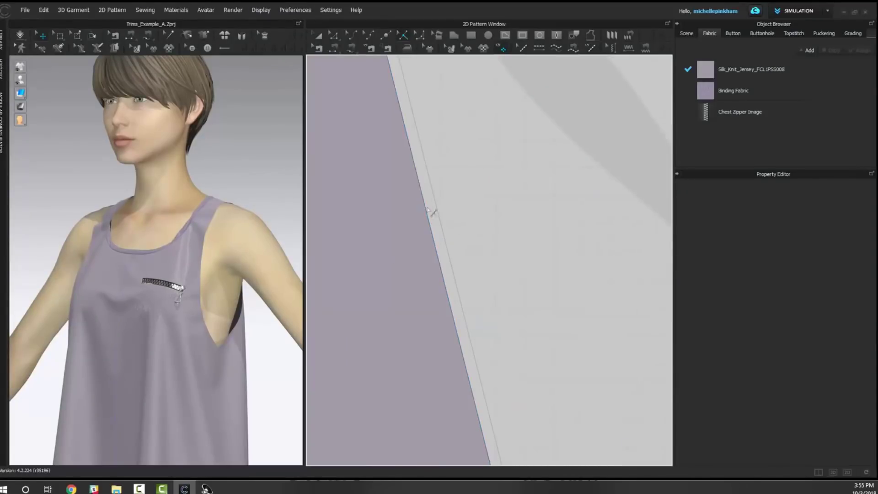
scroll(461, 254, "down", 8)
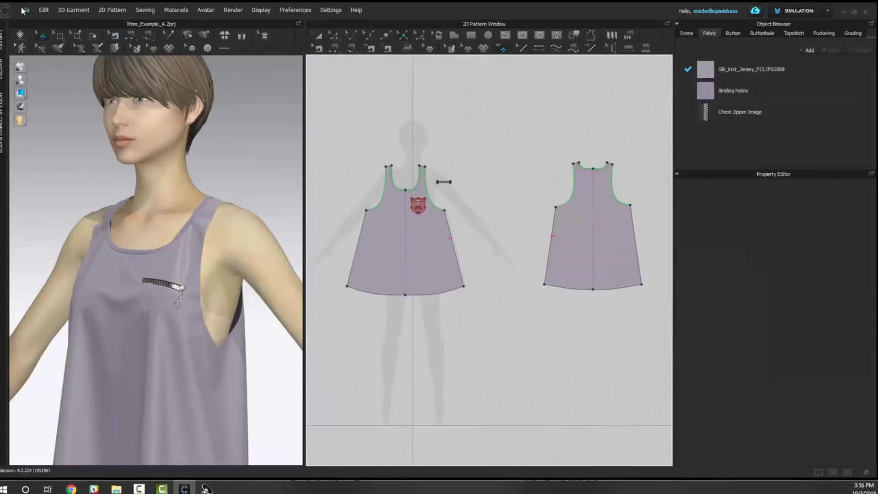
Step: Start a DXF export of the patterns to the 3D Sewing folder under the file name hfgh, bringing up the export options
left_click(43, 9)
left_click(25, 10)
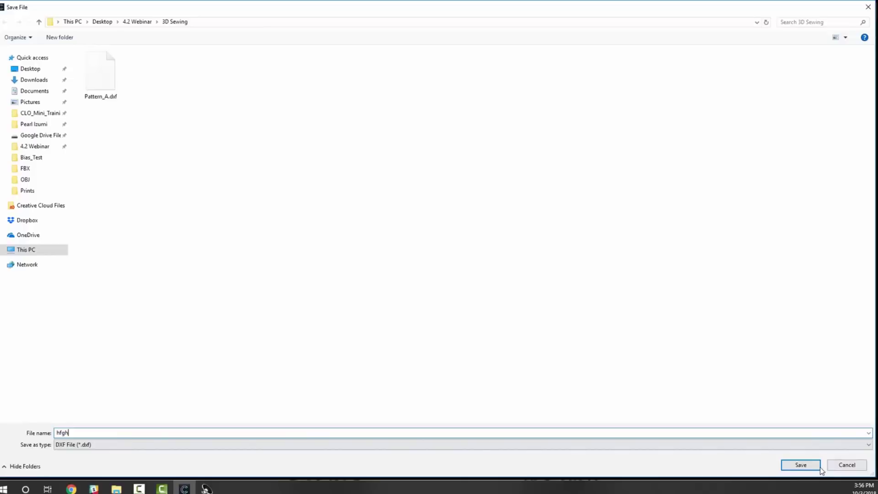
left_click(819, 467)
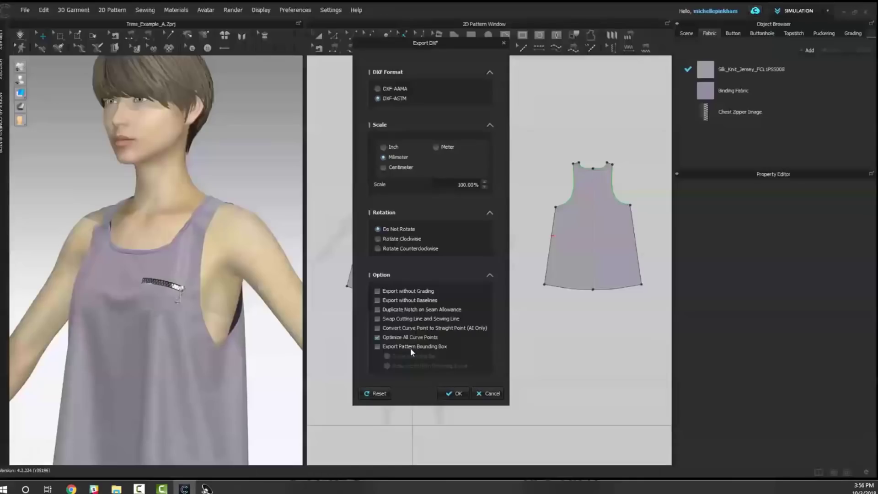